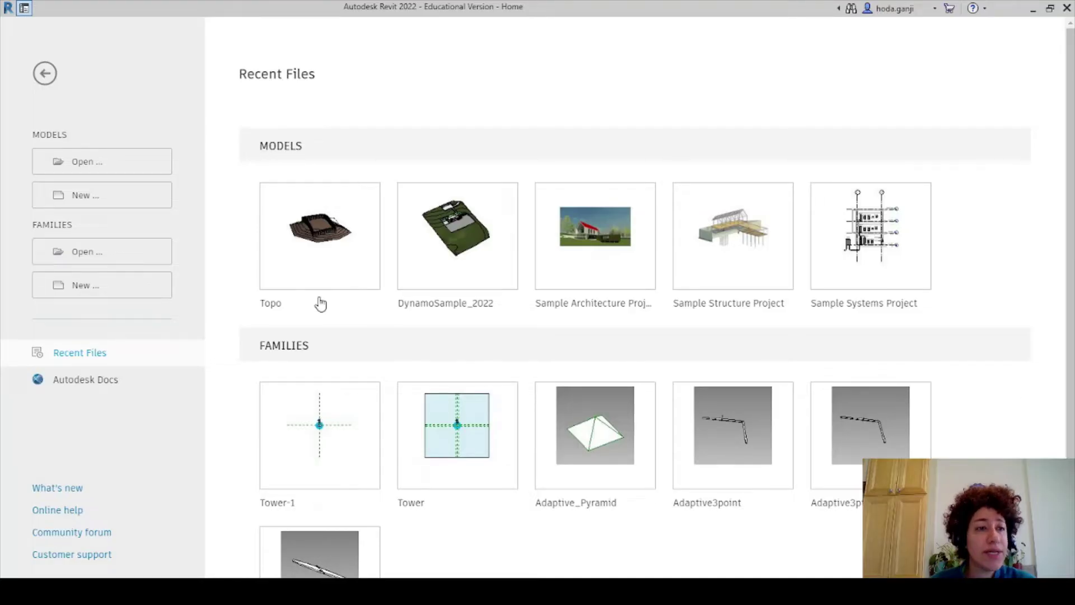
Create a new project, Project2, from the Metric-Architectural Template
click(60, 196)
click(530, 268)
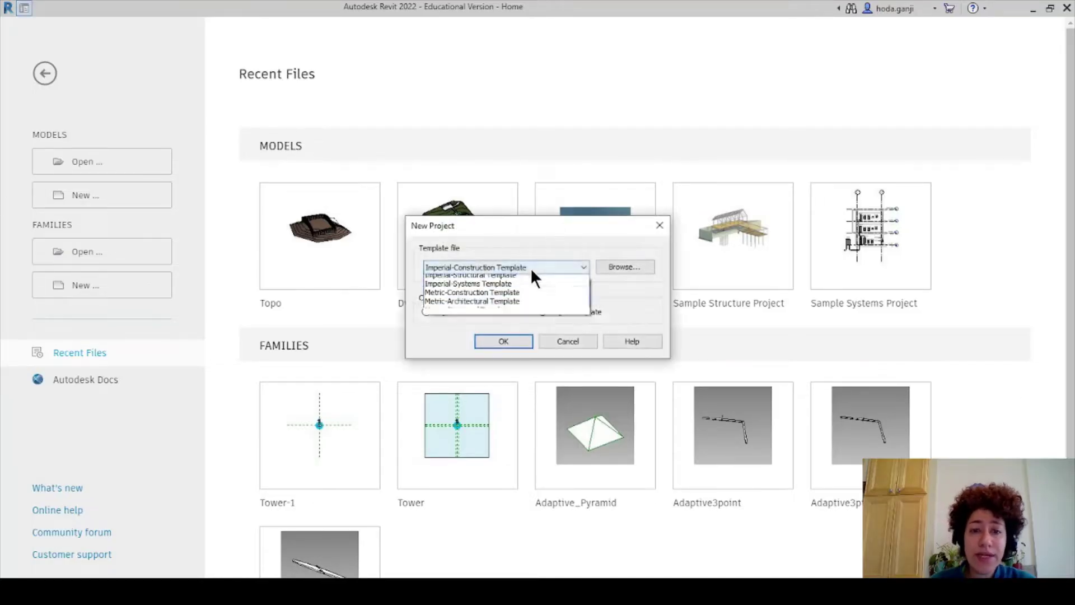
click(522, 331)
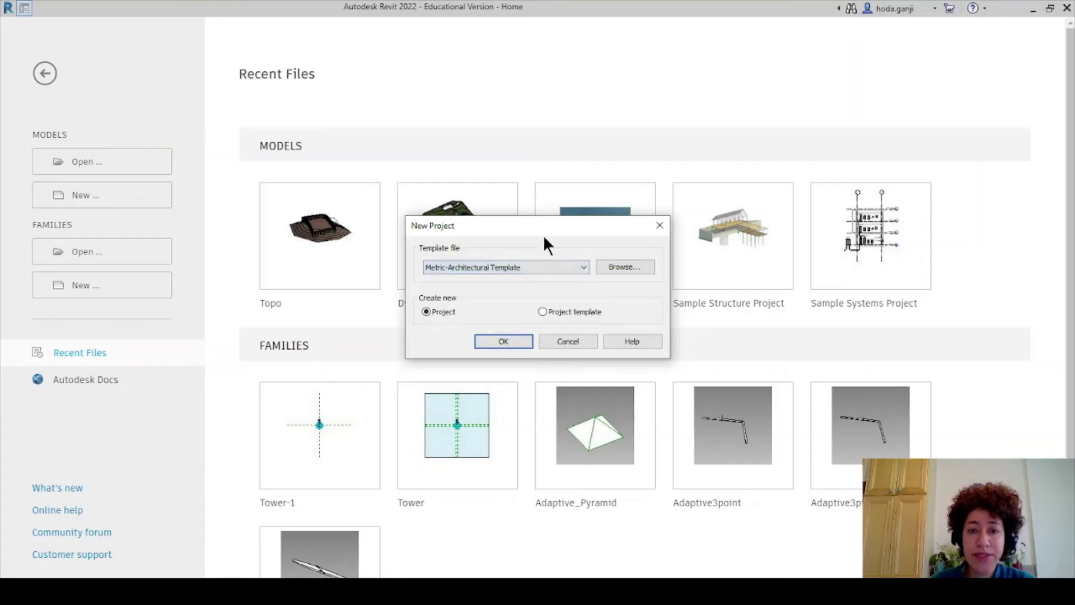
click(504, 341)
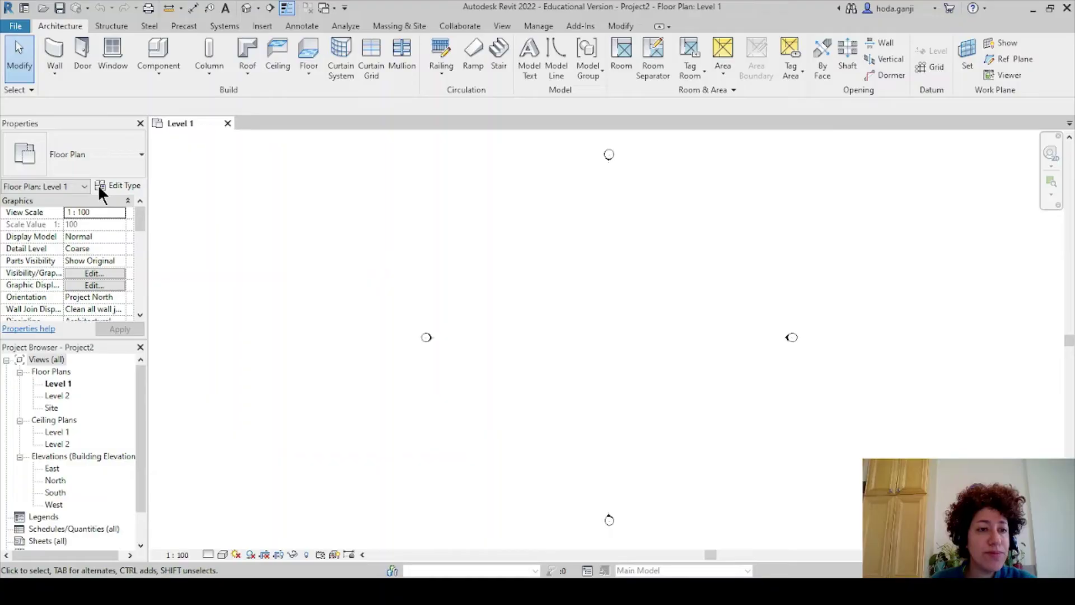
Draw a vertical Exterior - Brick on Mtl. Stud wall rising up to Level 2
click(54, 50)
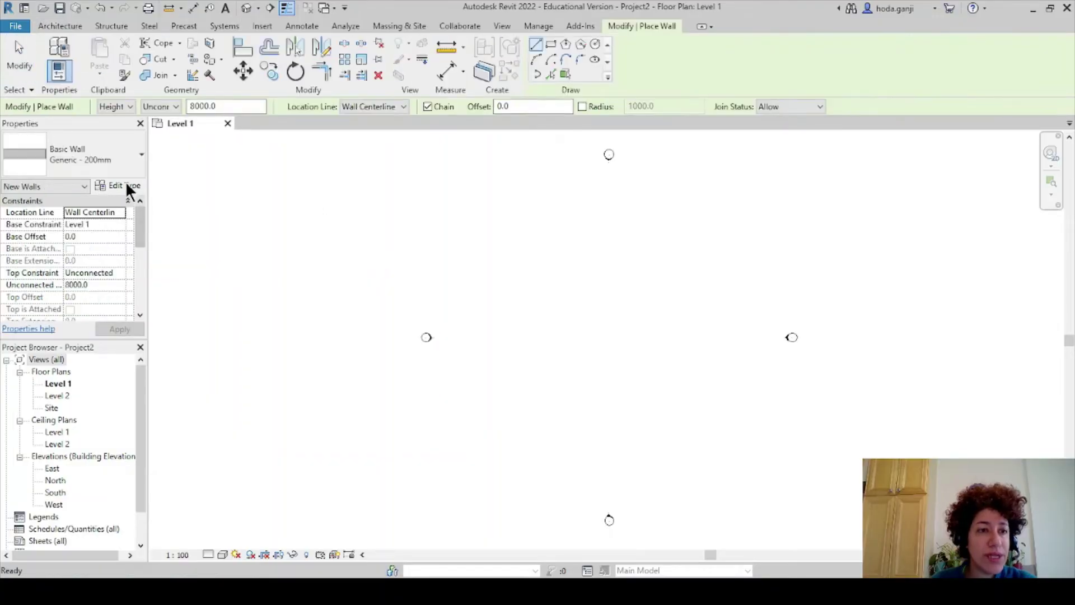
click(116, 271)
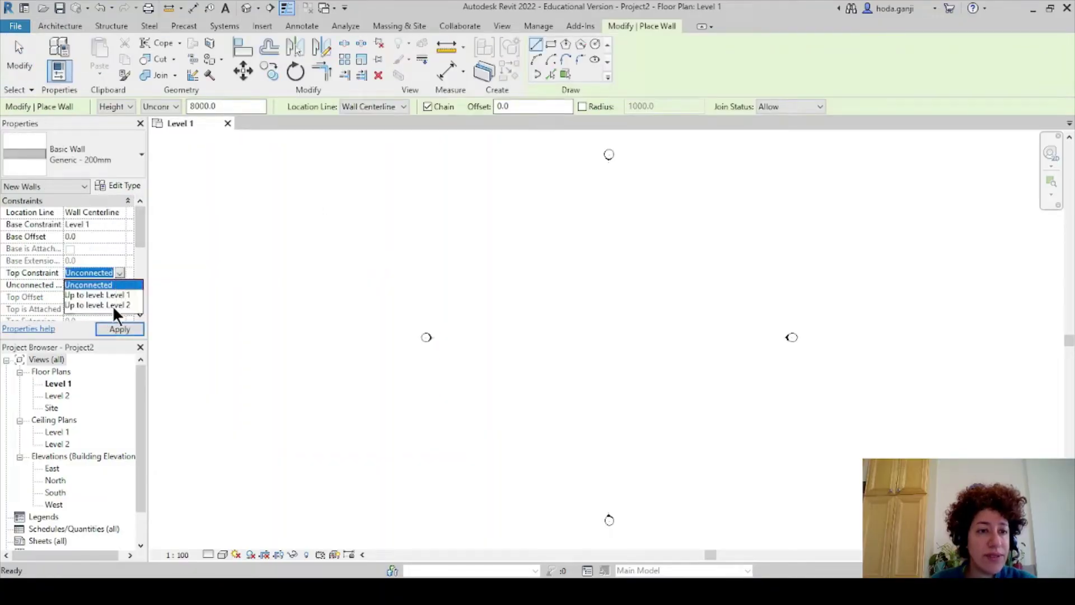
click(112, 305)
click(132, 157)
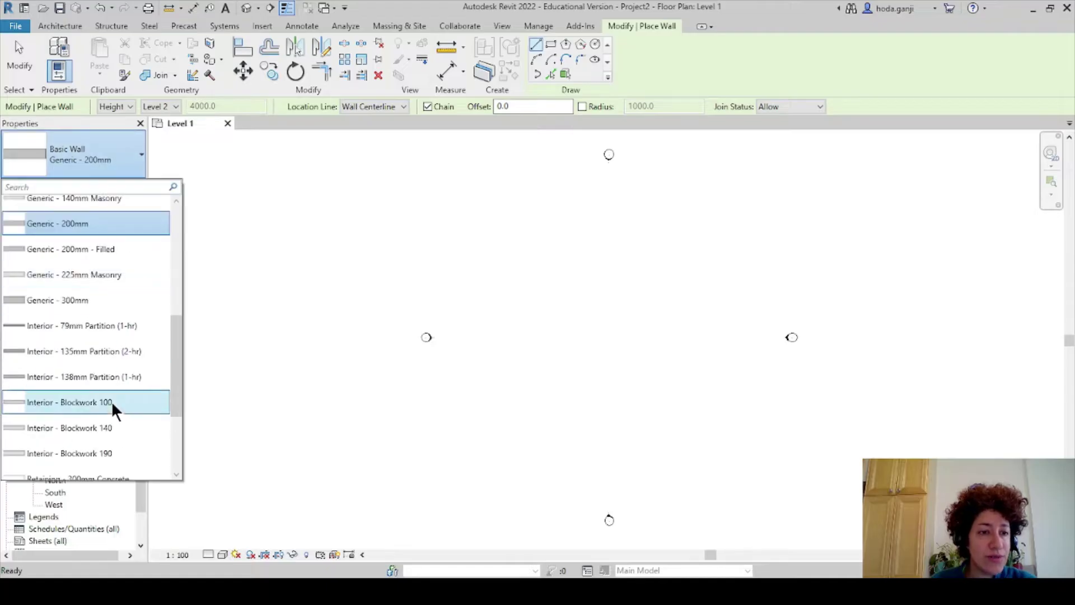
drag(179, 362, 179, 439)
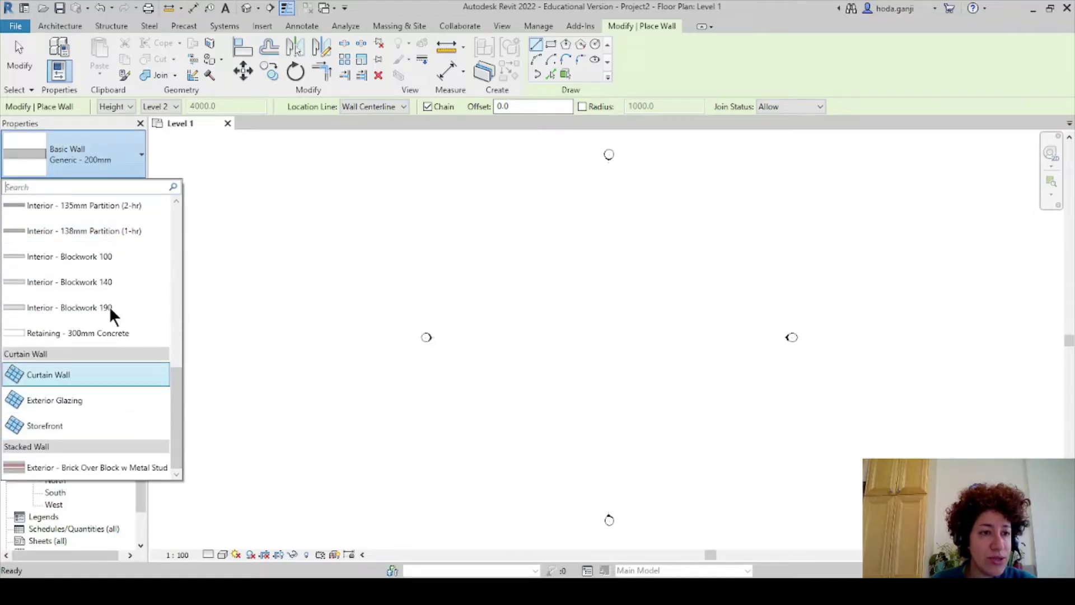
scroll(111, 305, up, 3)
scroll(116, 304, up, 2)
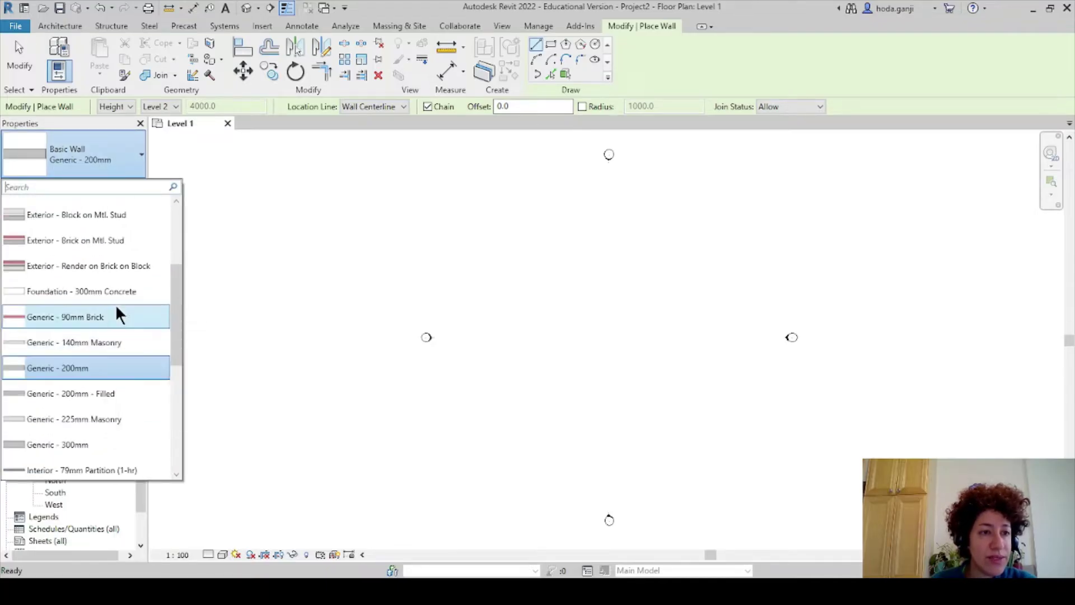
scroll(133, 294, up, 1)
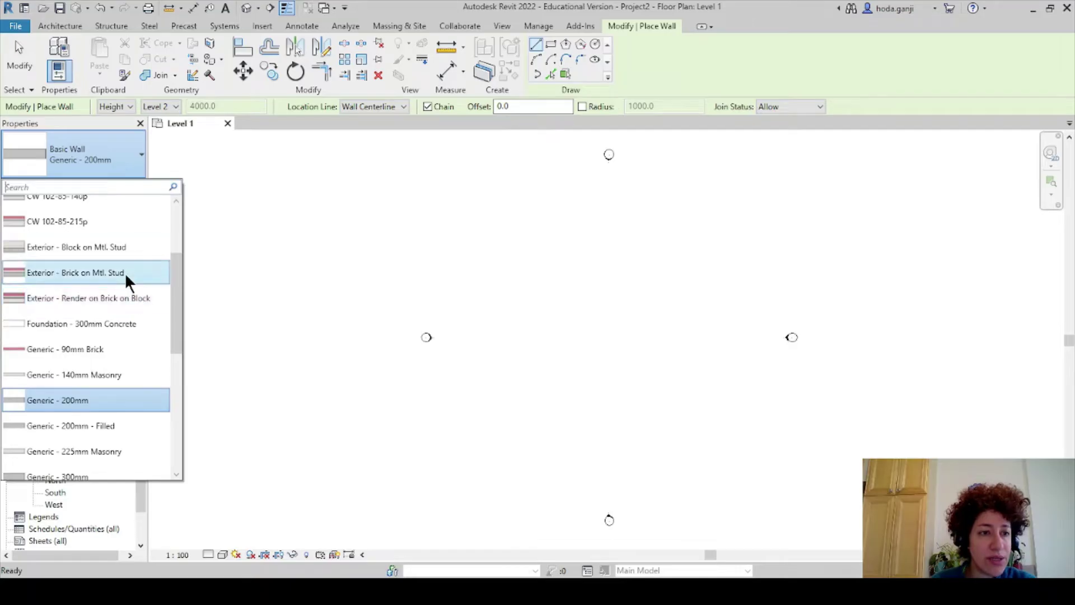
click(119, 271)
click(538, 369)
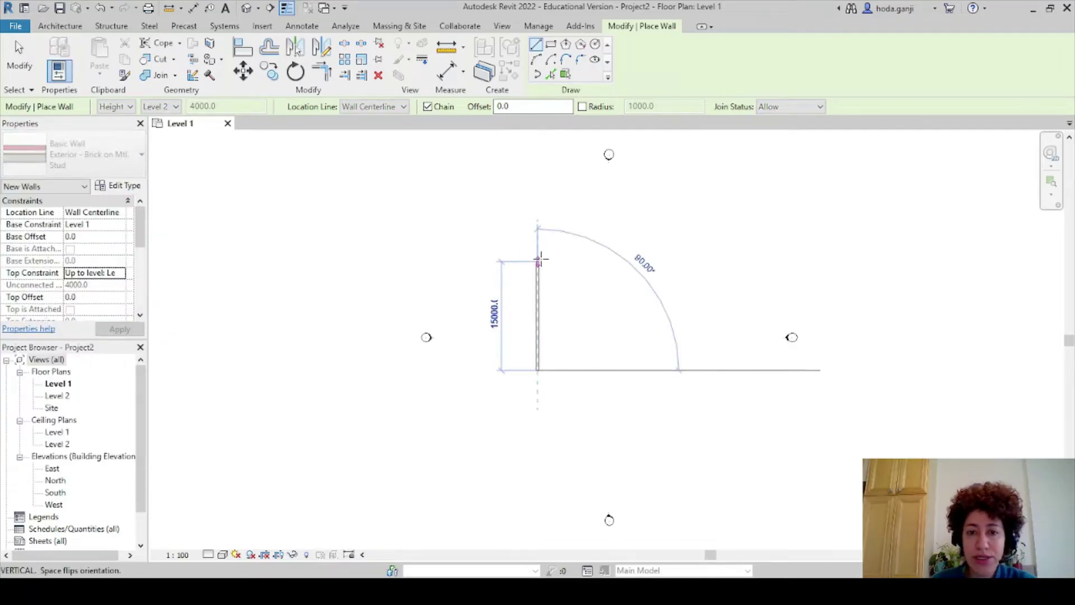
click(539, 288)
scroll(560, 289, up, 8)
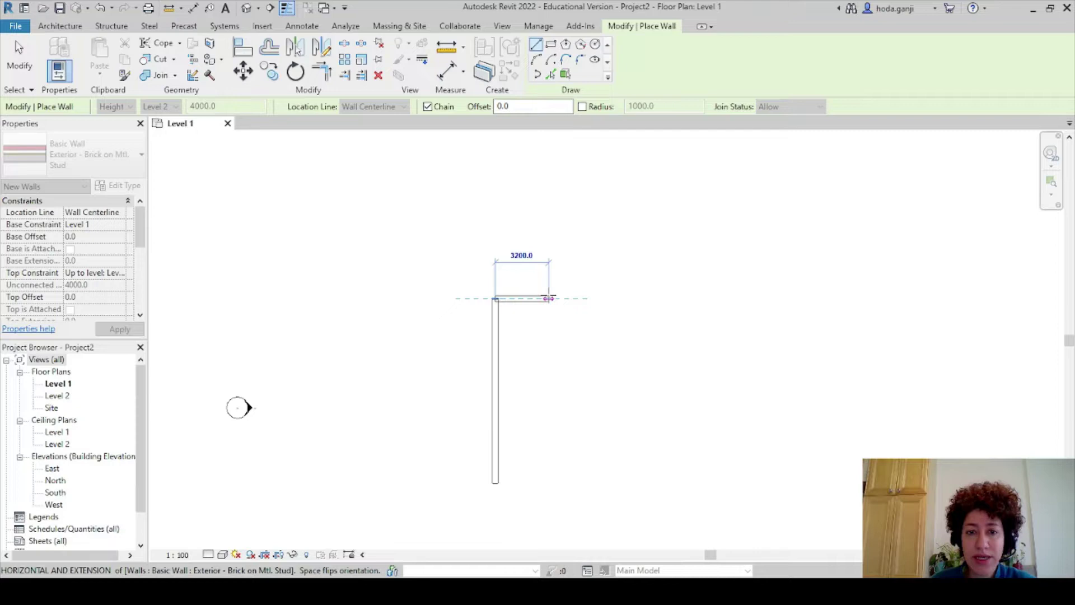
key(Escape)
Set the view to Fine detail and draw a 2200 CW 102-50-100p wall from the brick wall's top
click(207, 553)
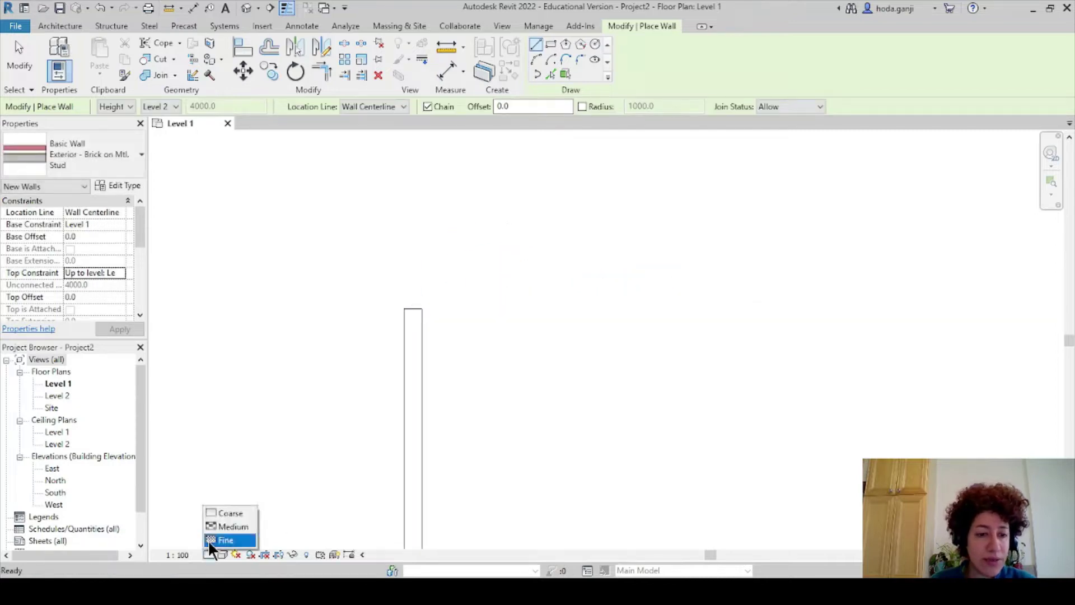
click(210, 540)
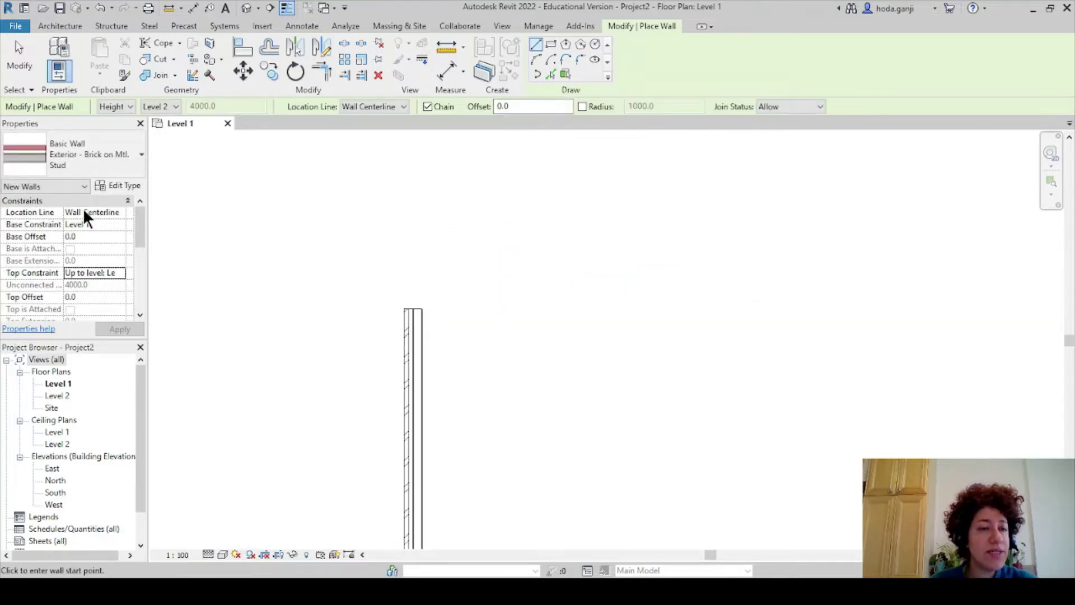
click(59, 27)
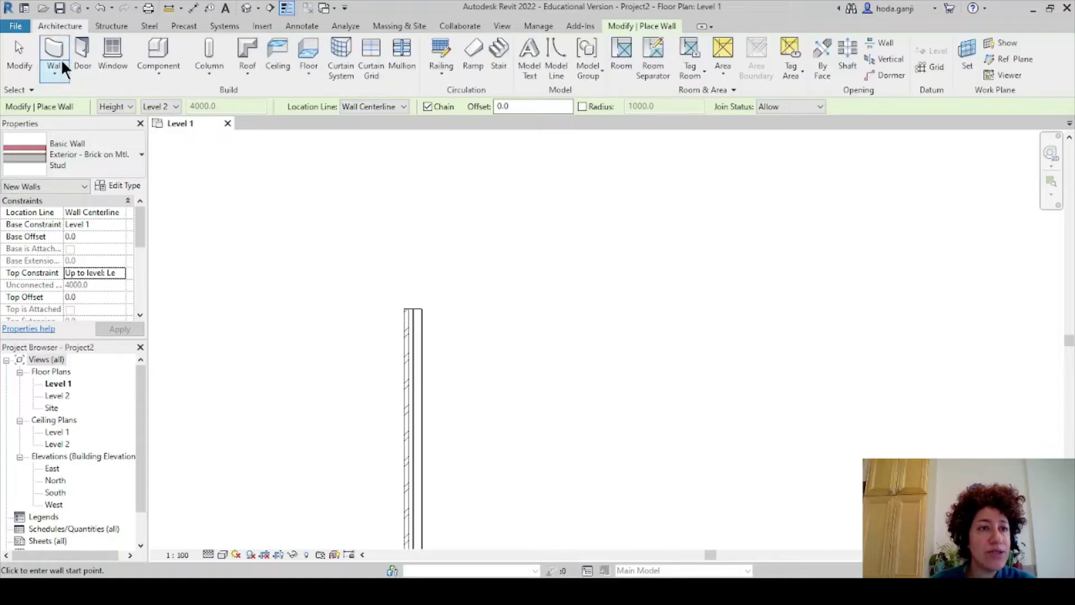
click(122, 174)
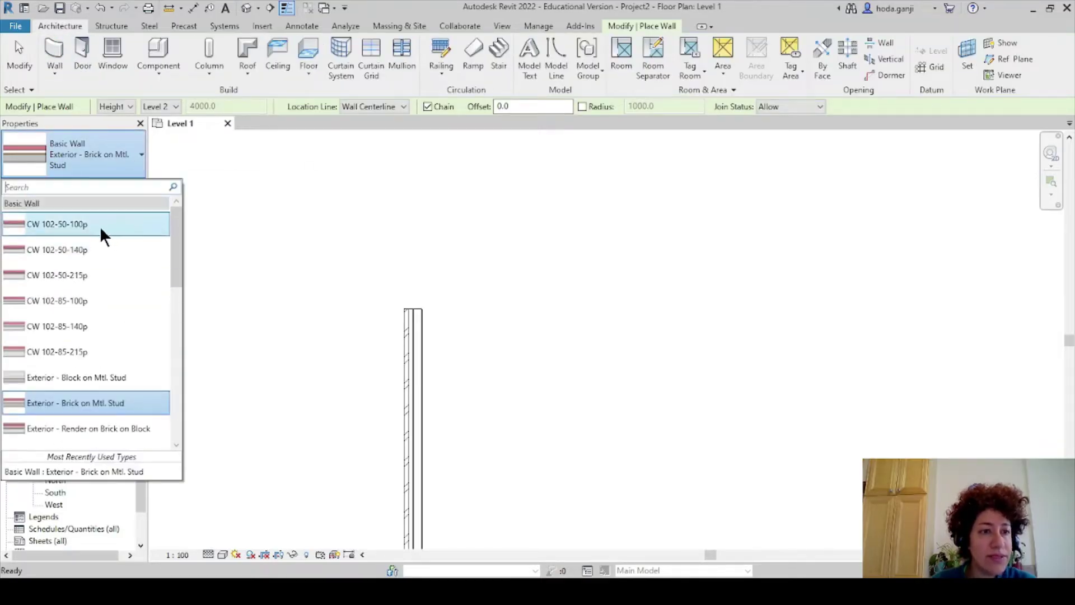
click(100, 226)
click(413, 309)
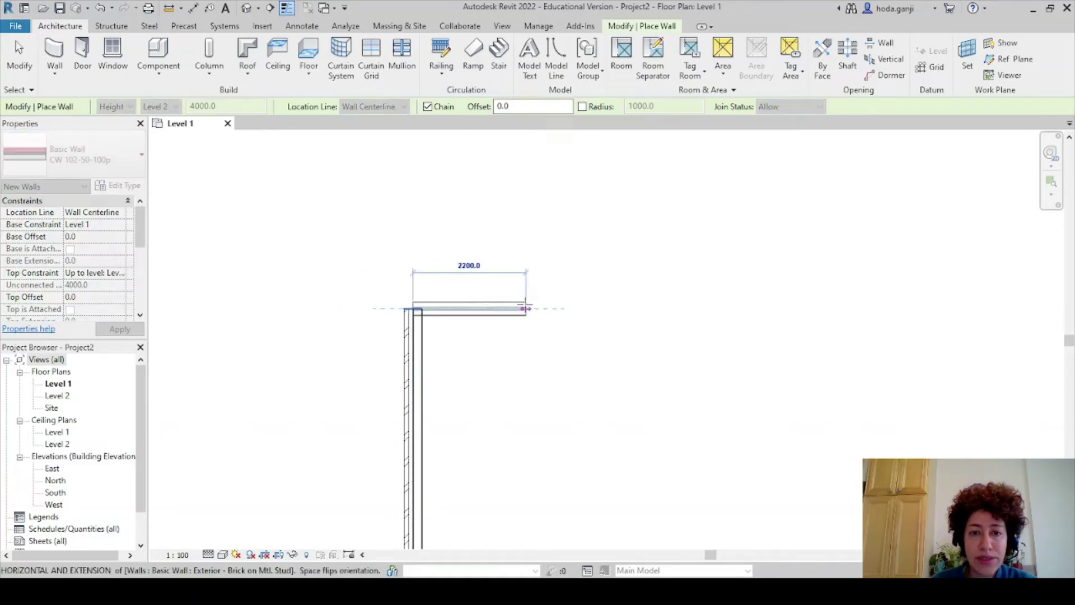
click(525, 308)
key(Escape)
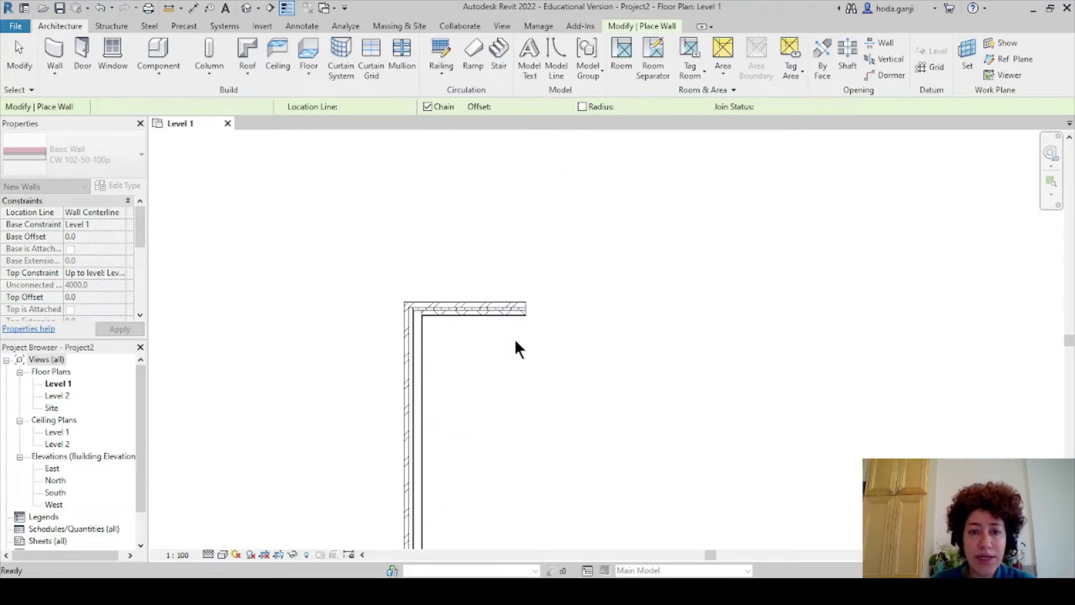
key(Escape)
scroll(483, 347, up, 3)
scroll(483, 348, down, 3)
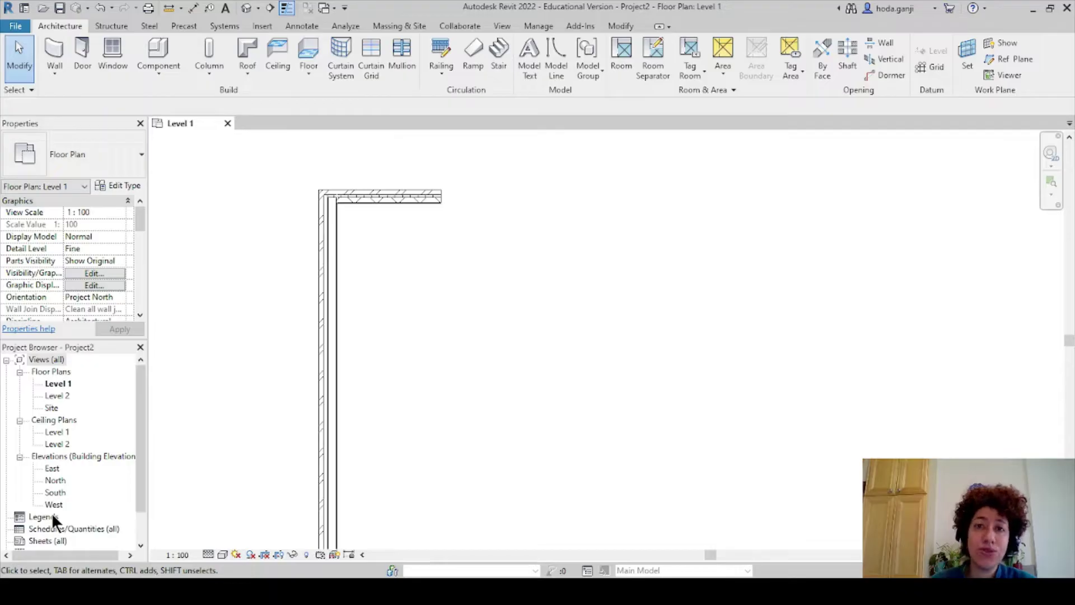
Start a new Walls schedule from the Schedules/Quantities browser node
click(49, 525)
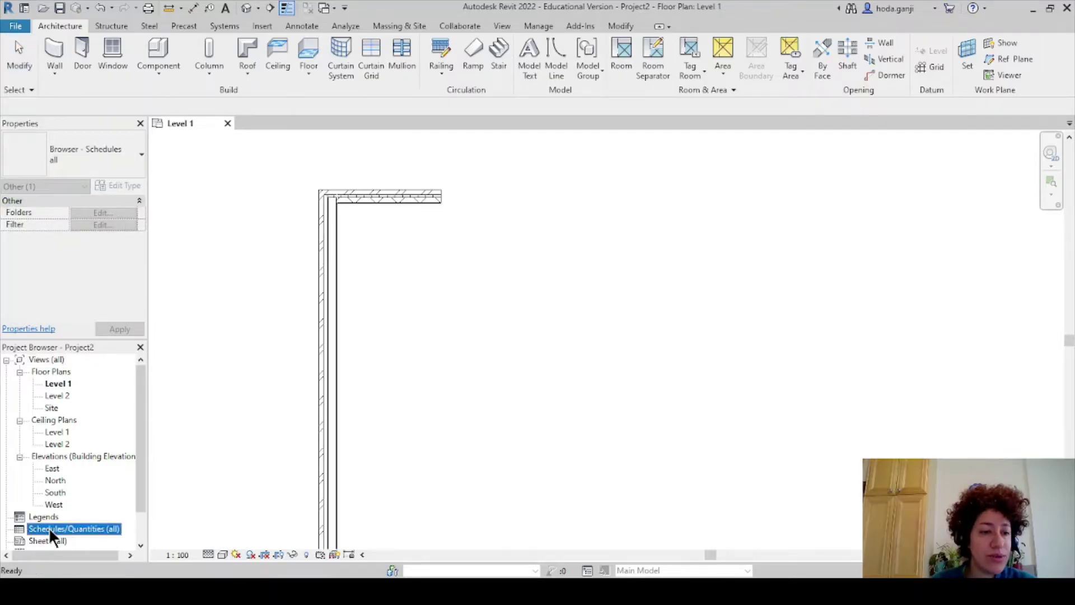
right_click(58, 531)
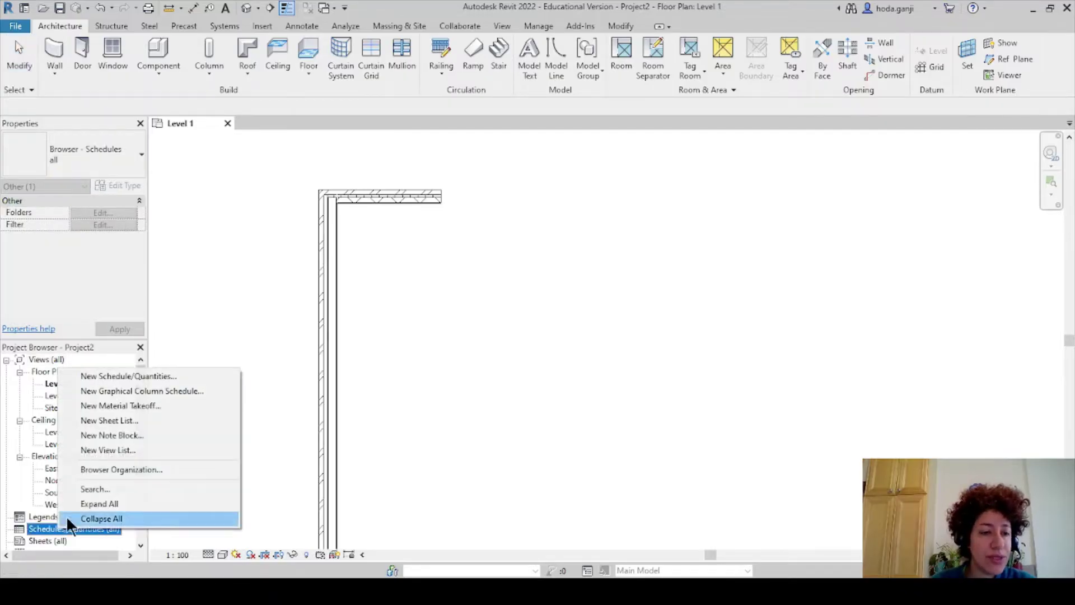
click(116, 376)
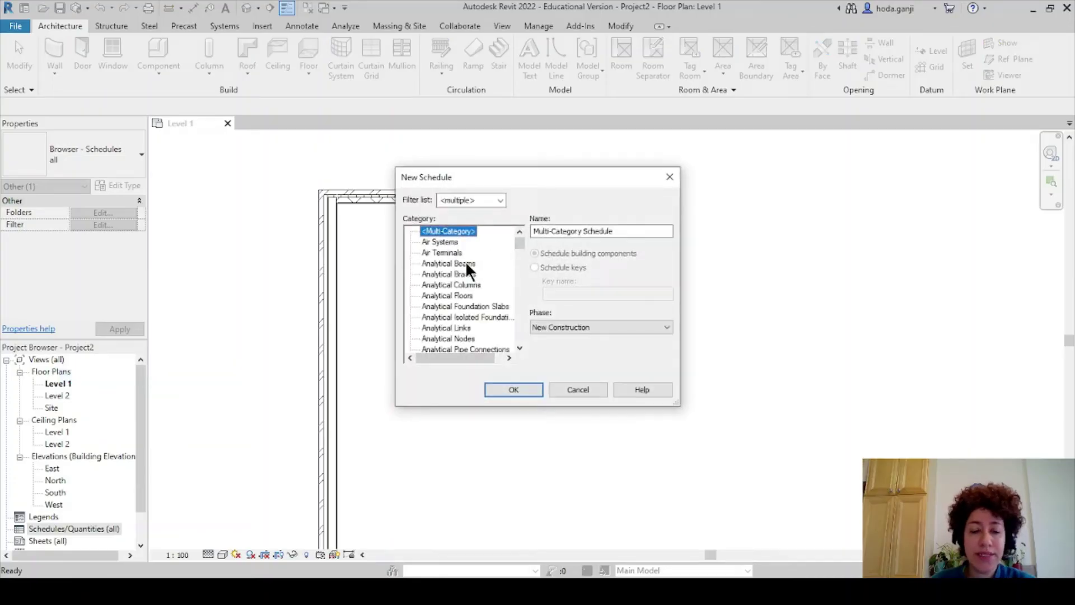
click(465, 264)
key(w)
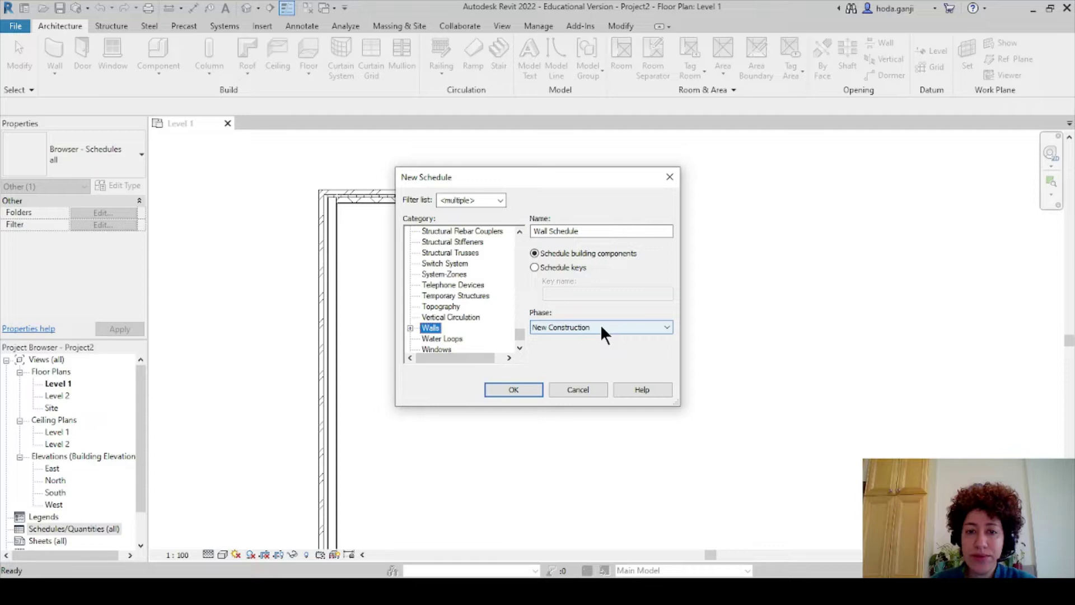
click(513, 389)
drag(525, 109, 497, 66)
drag(482, 208, 481, 296)
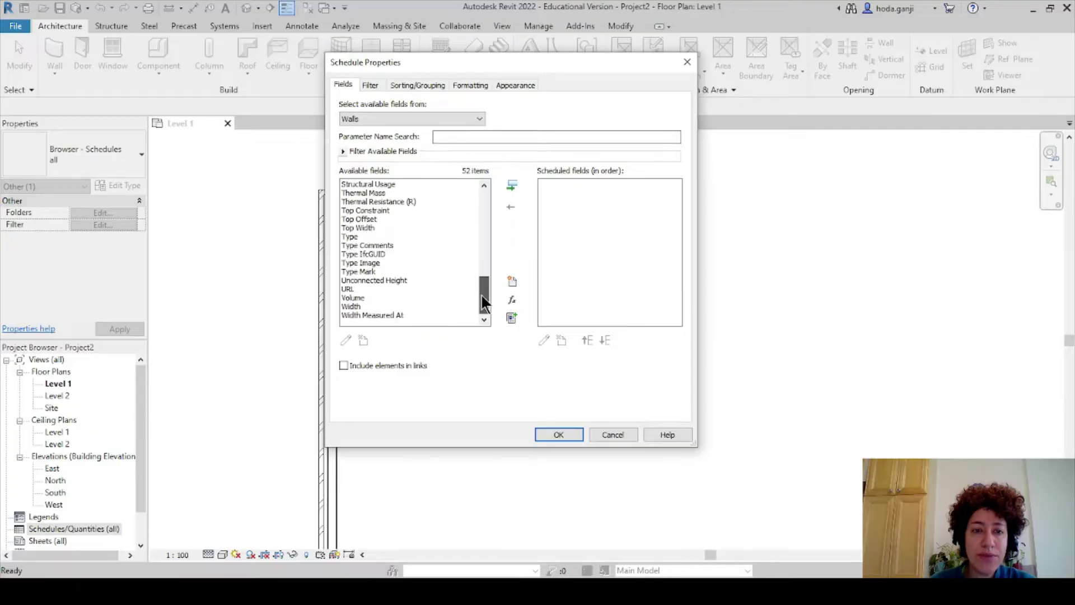
Add the Type, Area and Count fields, ordered Type, Count, Area
click(351, 236)
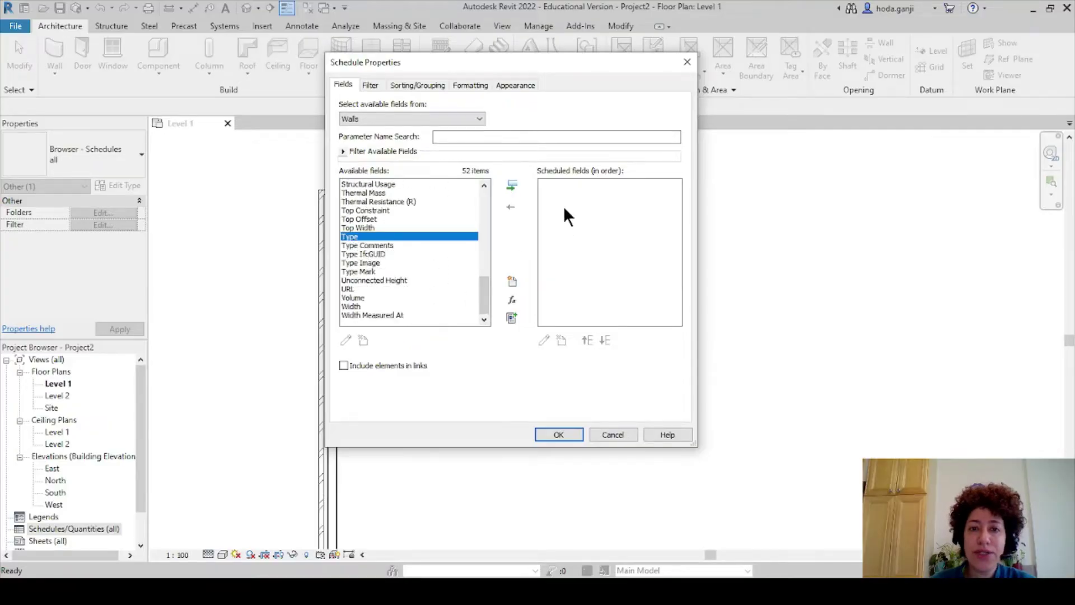
click(512, 186)
drag(485, 297, 482, 202)
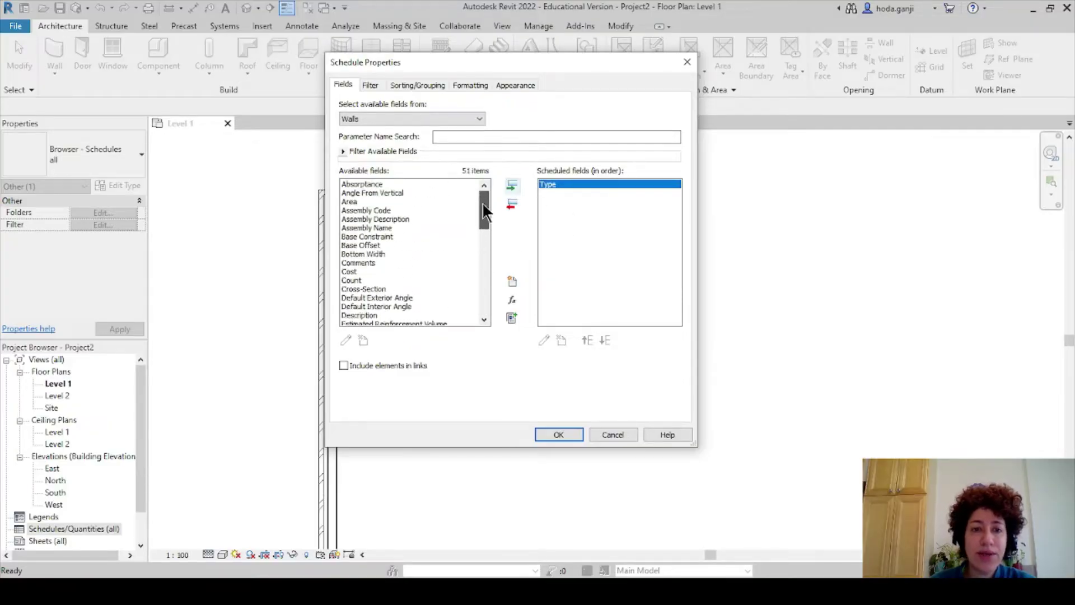
click(377, 202)
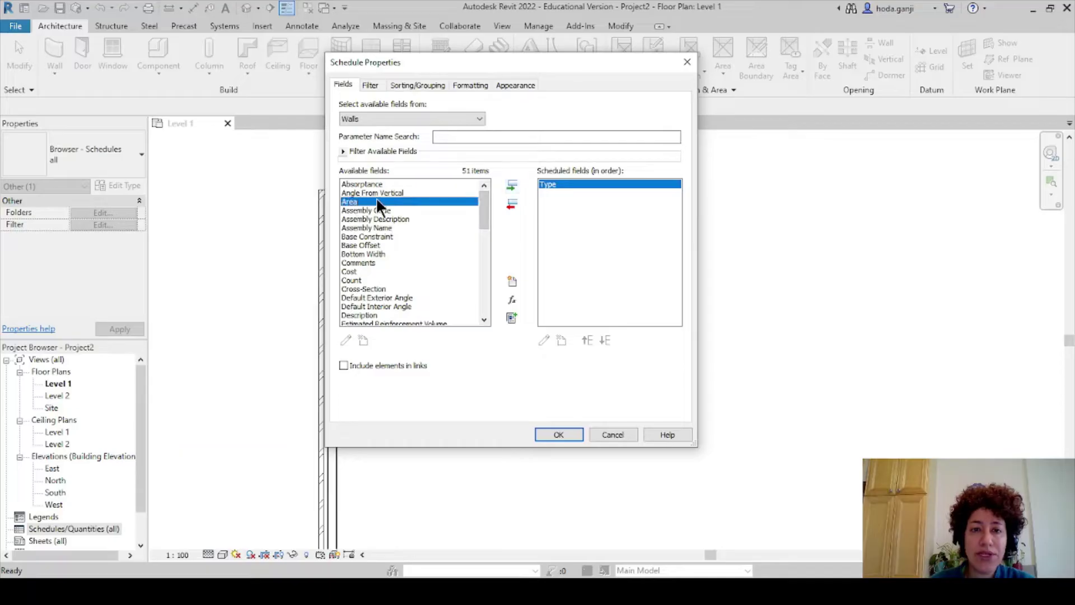
click(513, 185)
click(353, 271)
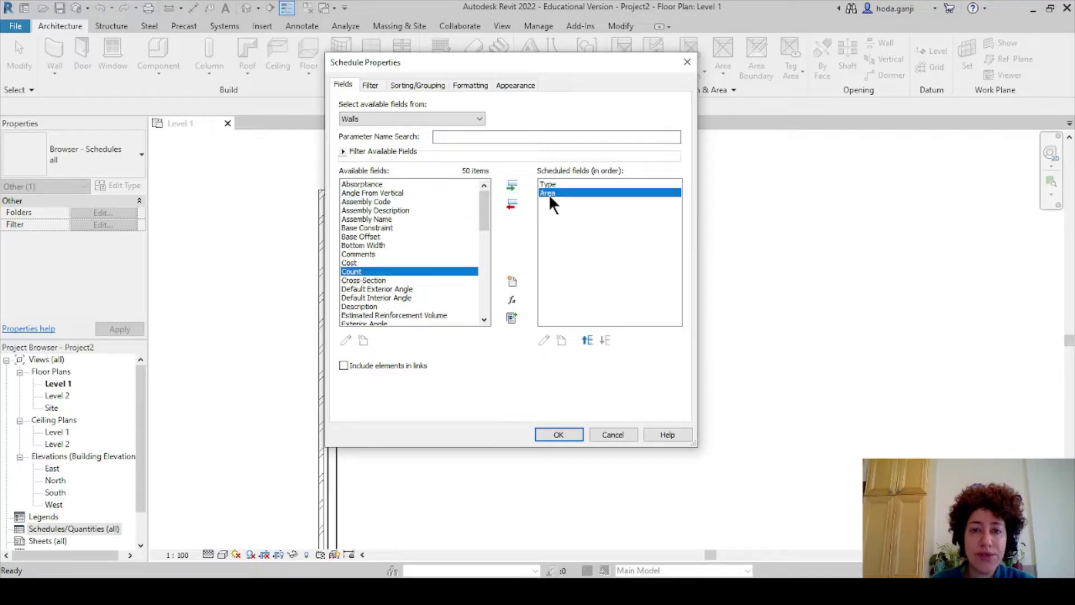
click(511, 185)
click(588, 339)
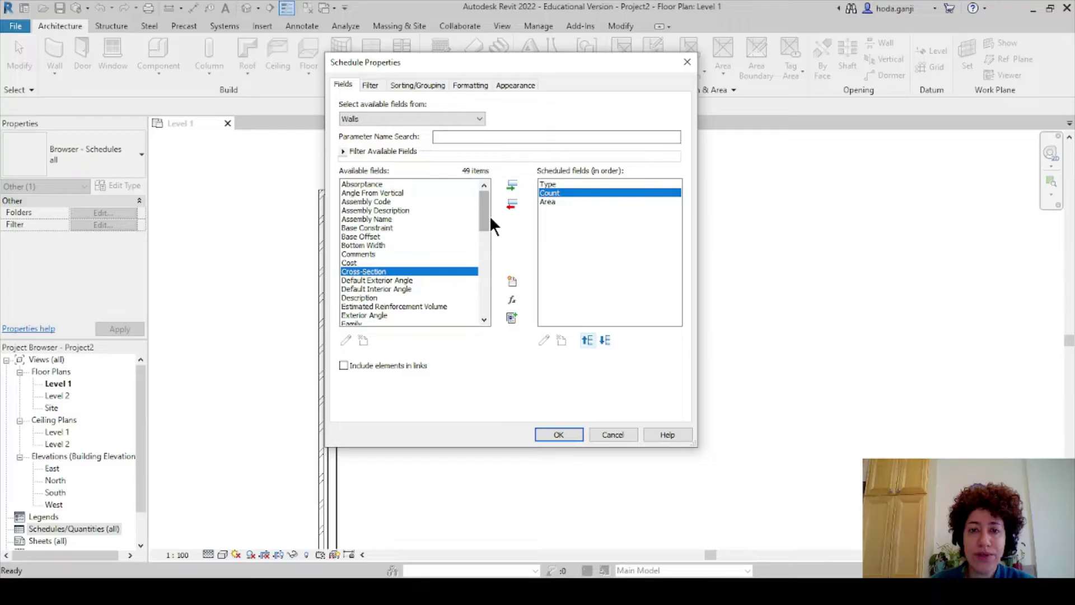
Add the Image field and move it below Area
drag(485, 209, 494, 307)
scroll(450, 267, up, 5)
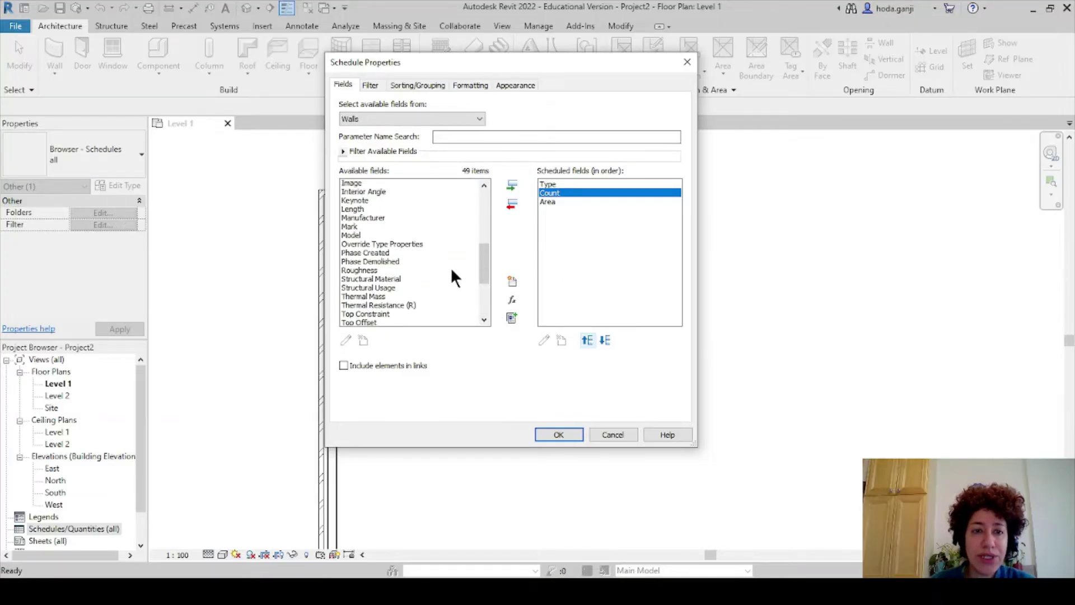
click(367, 219)
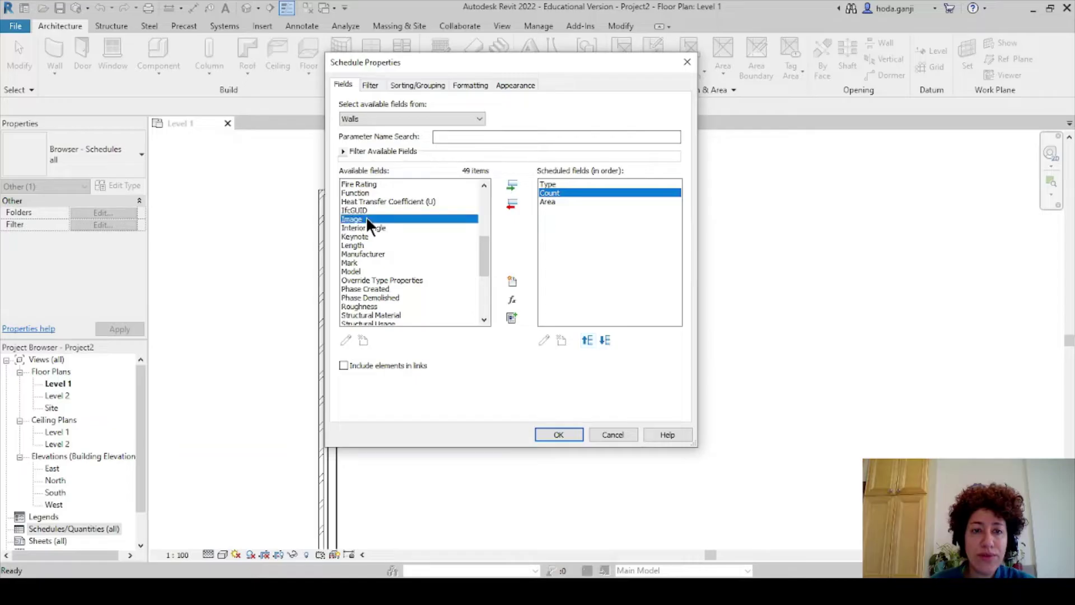
click(512, 186)
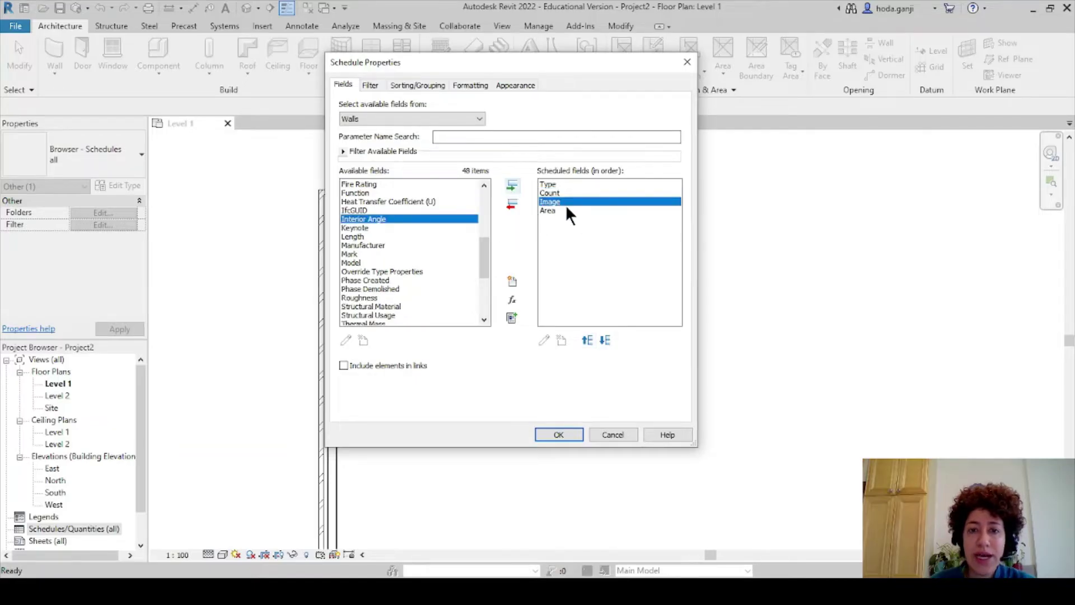
click(606, 337)
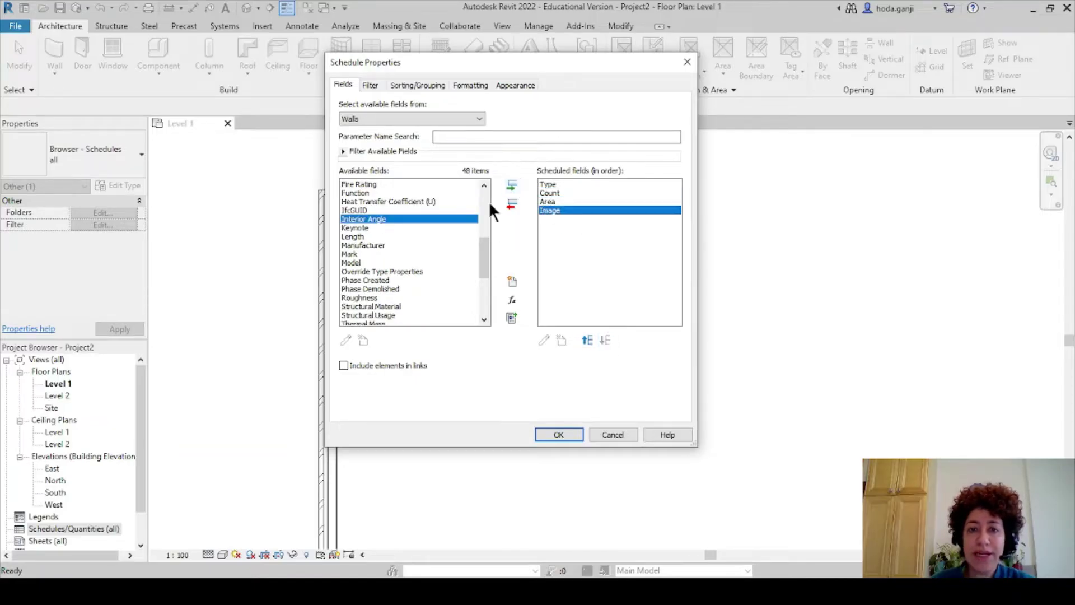
On the Formatting tab, set Calculate totals for both the Area and Count fields
click(370, 84)
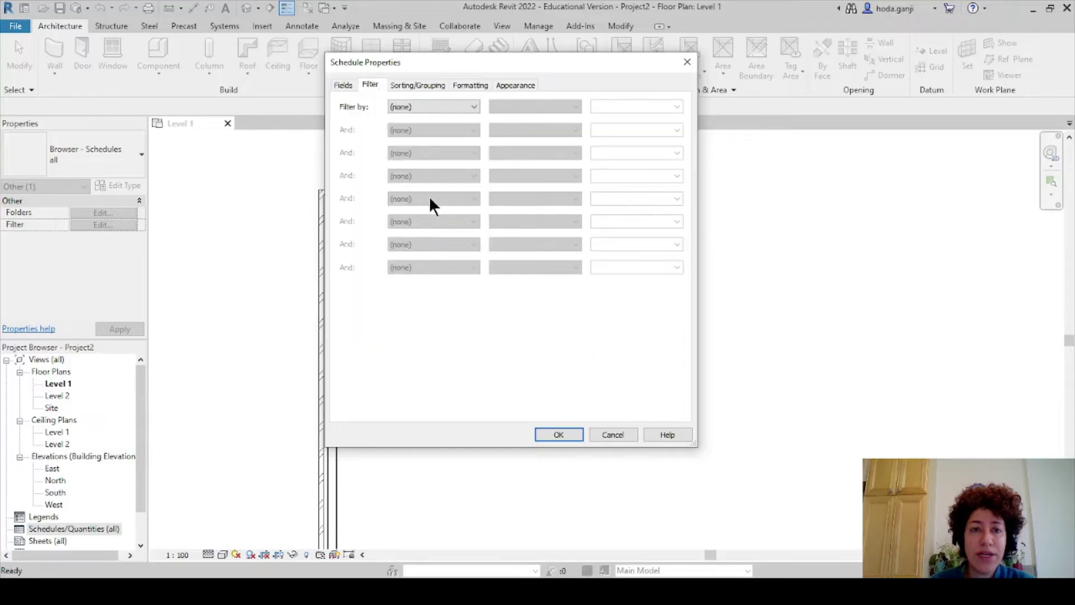
click(442, 83)
click(470, 84)
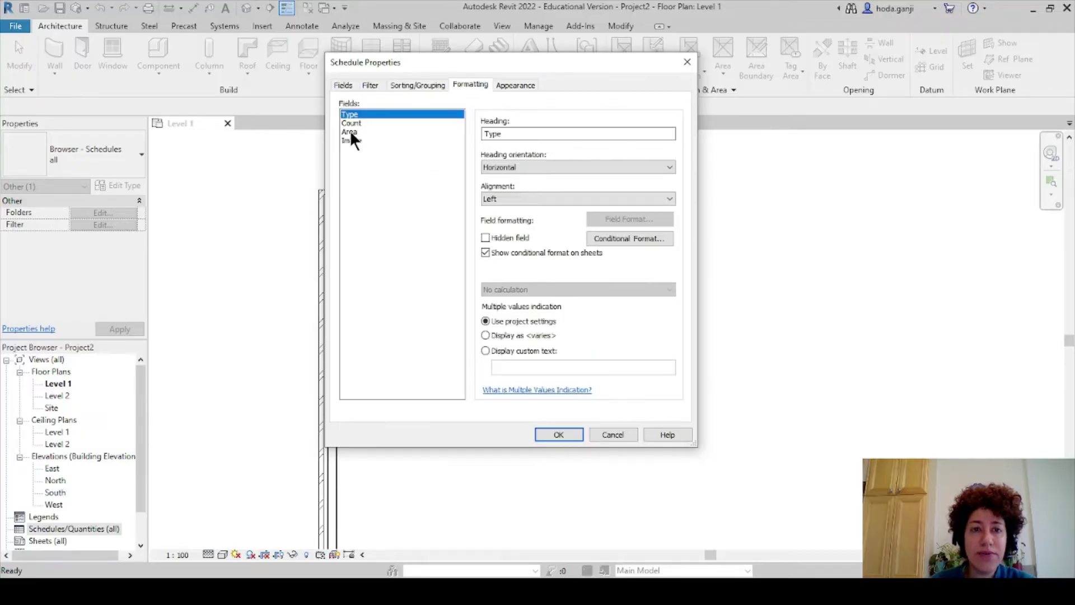
click(350, 131)
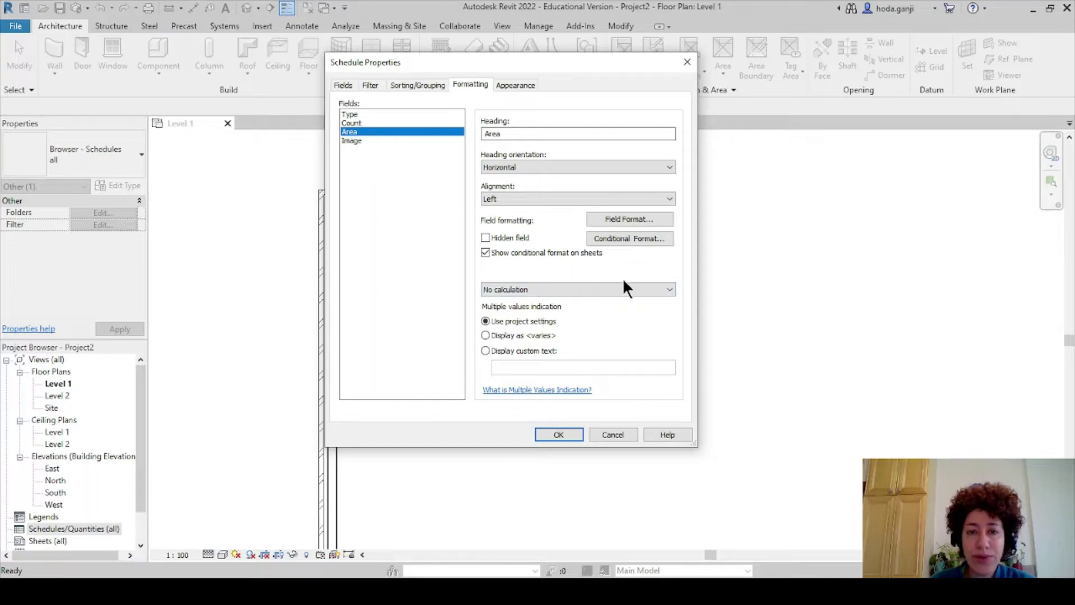
click(607, 290)
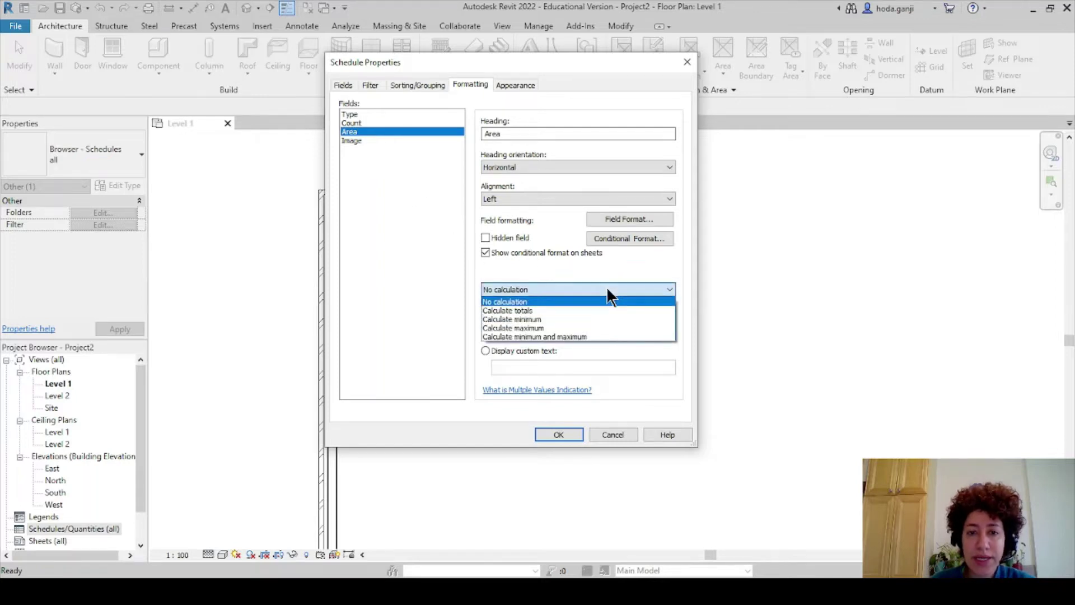
click(598, 310)
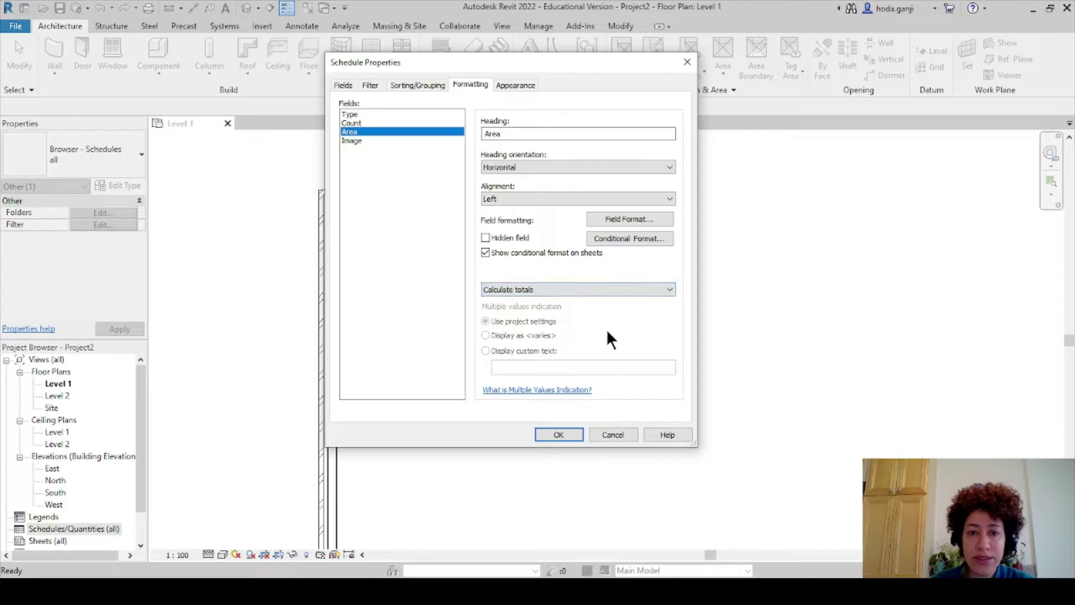
click(362, 122)
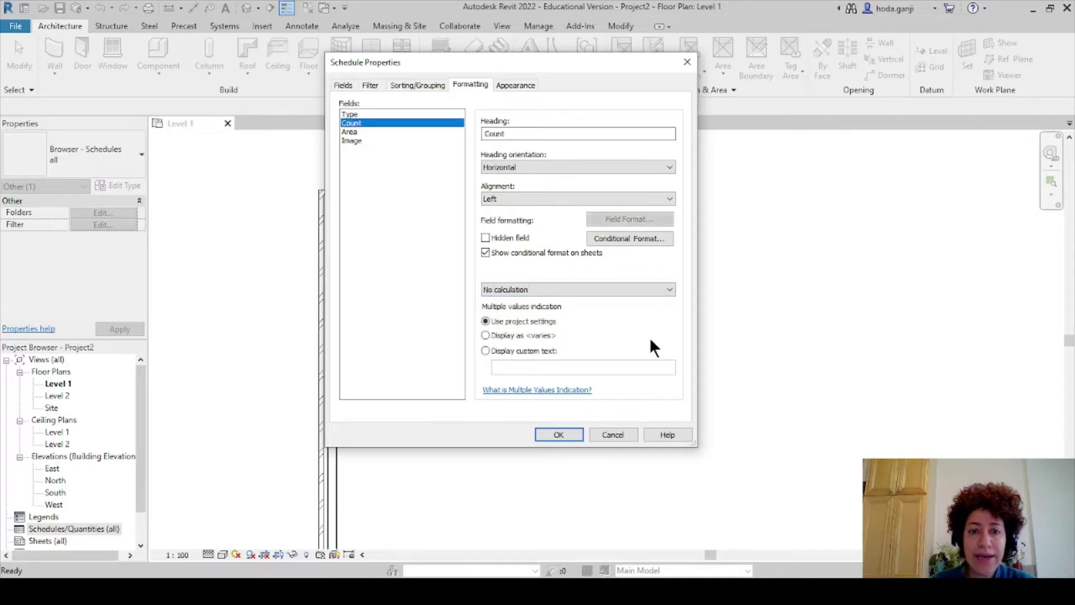
click(608, 290)
click(608, 309)
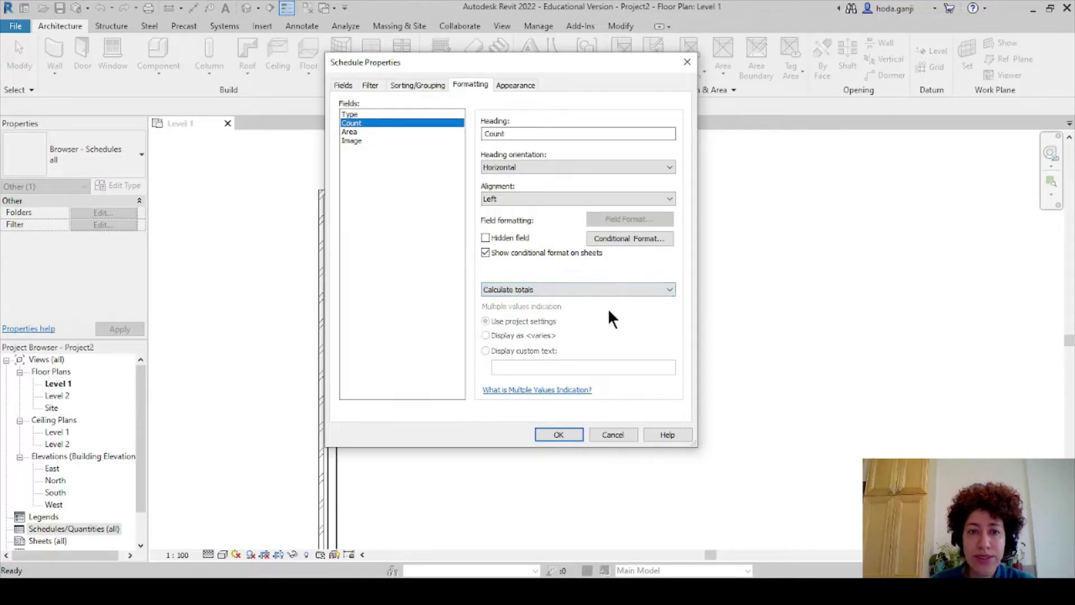
click(526, 86)
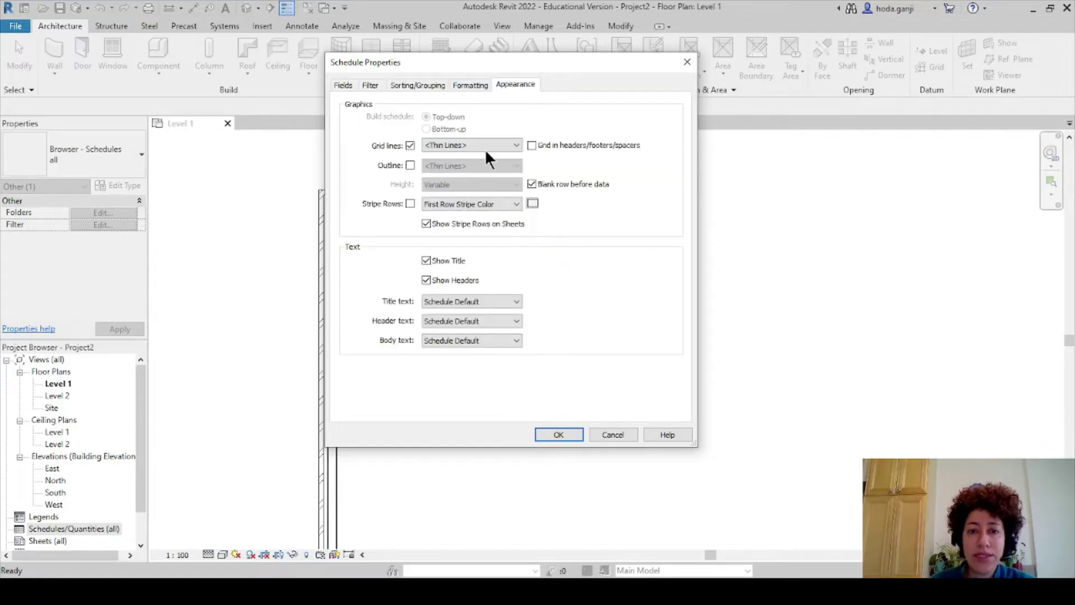
Confirm Schedule Properties to create the Wall Schedule view and zoom into its table
click(568, 435)
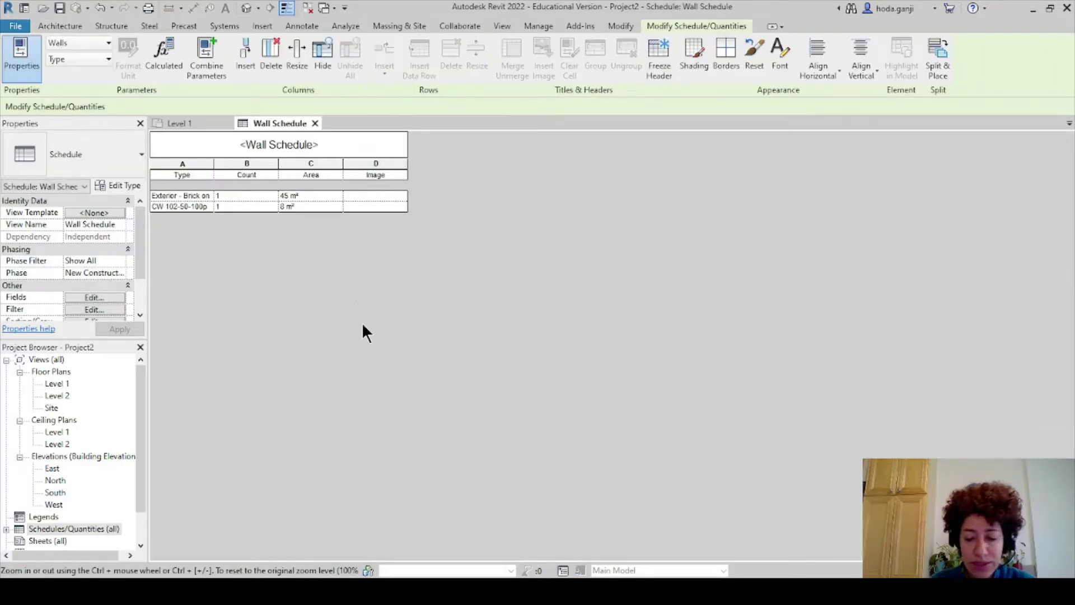
ctrl+scroll(365, 329, up, 5)
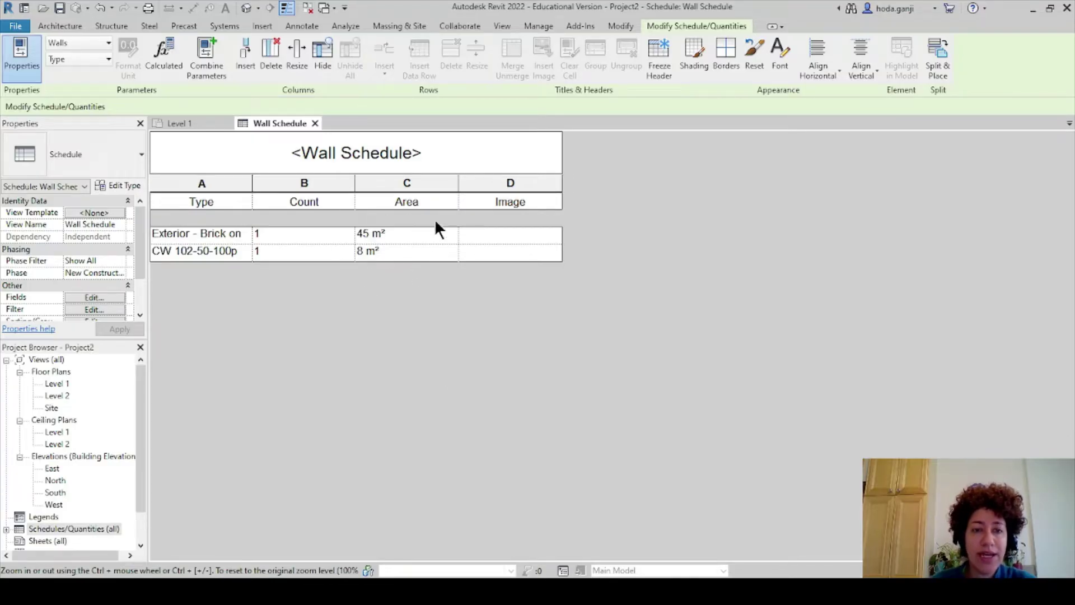
Turn on Grand totals in Sorting/Grouping using the Title, count, and totals style
click(93, 296)
drag(559, 65, 847, 52)
click(659, 75)
click(708, 69)
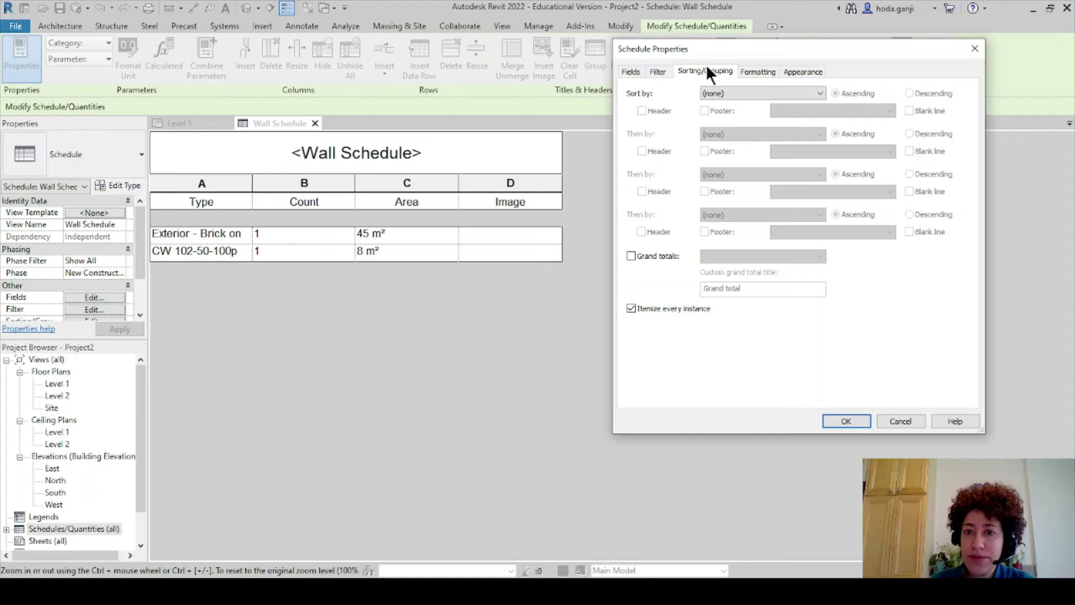
click(630, 253)
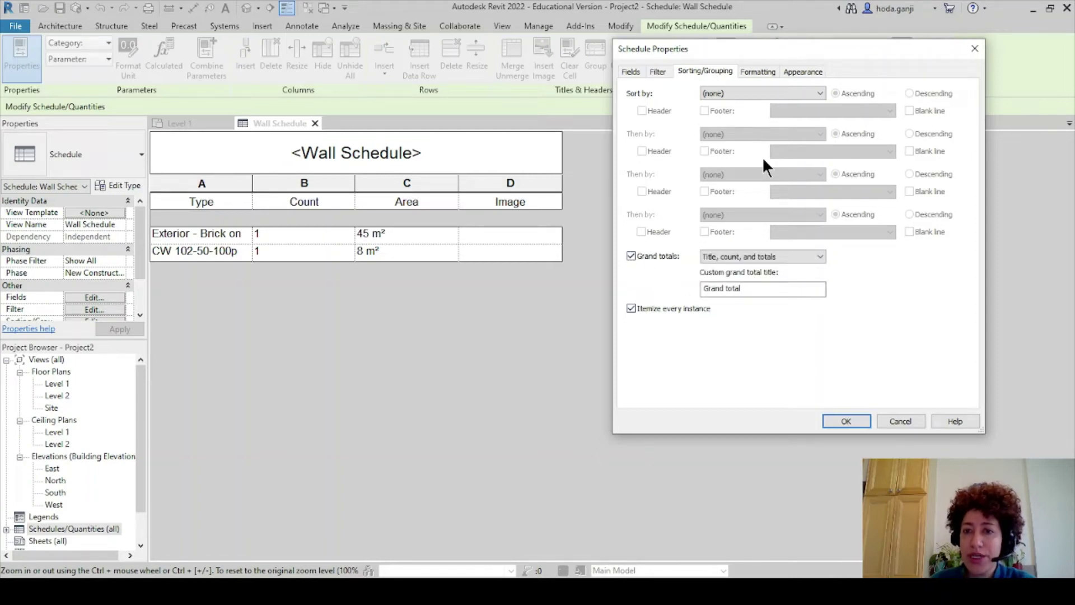
click(765, 76)
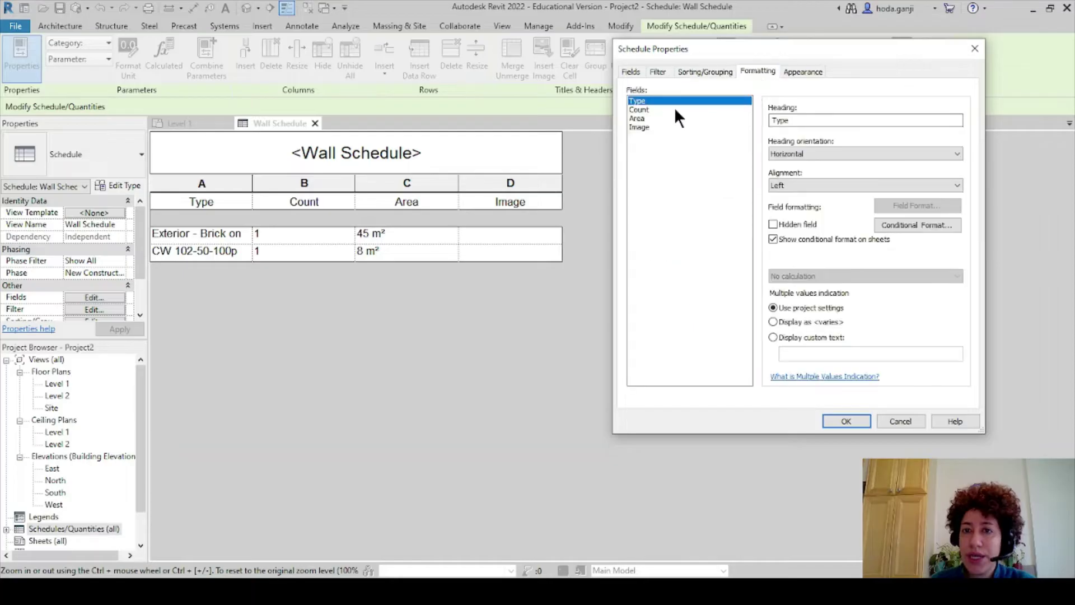
click(637, 119)
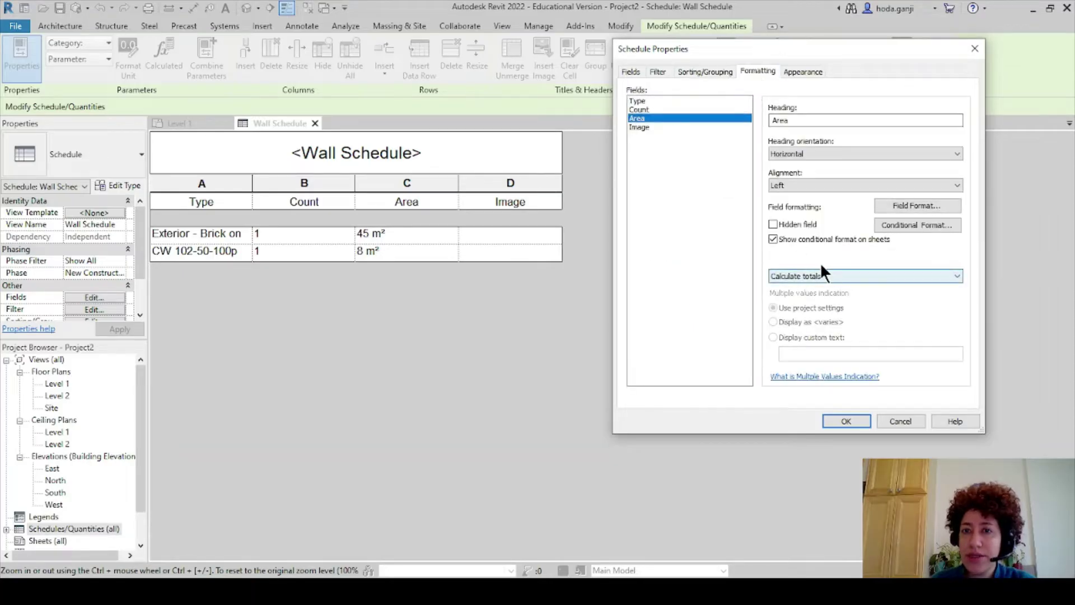
click(702, 67)
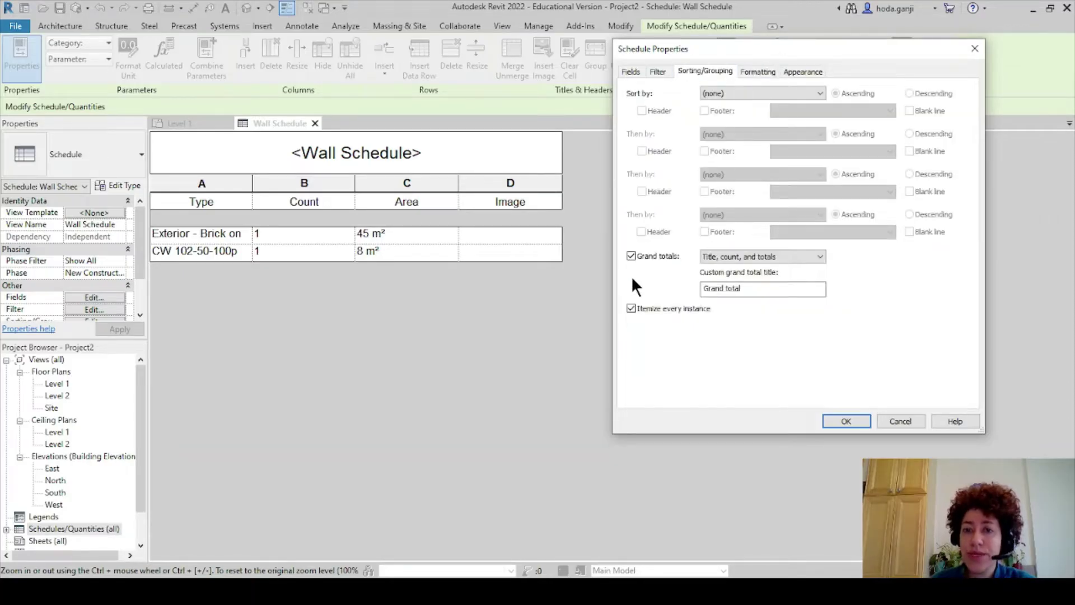
click(803, 257)
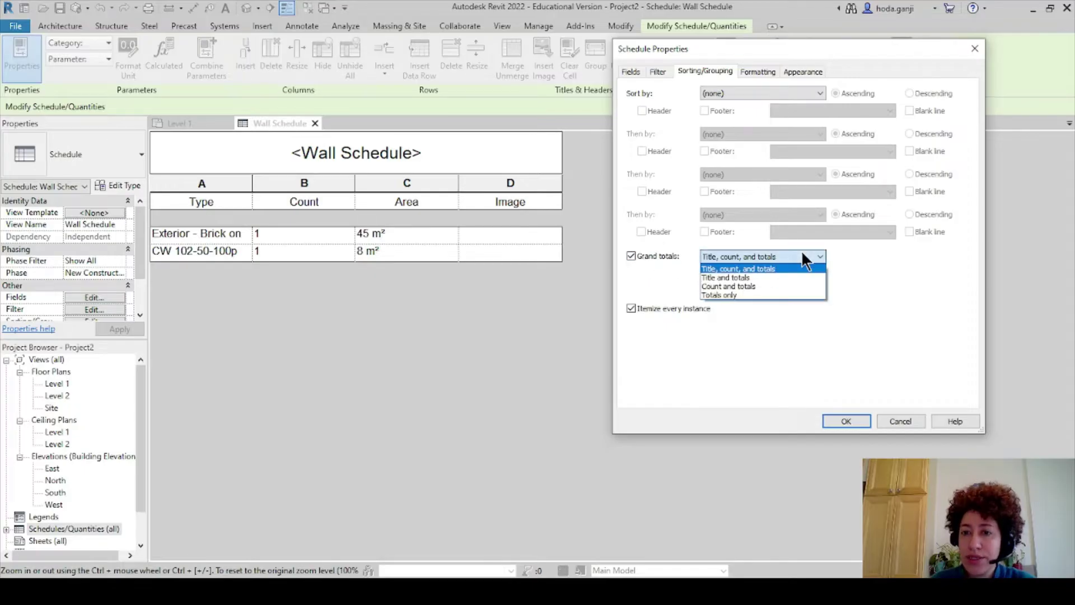
click(805, 269)
click(840, 419)
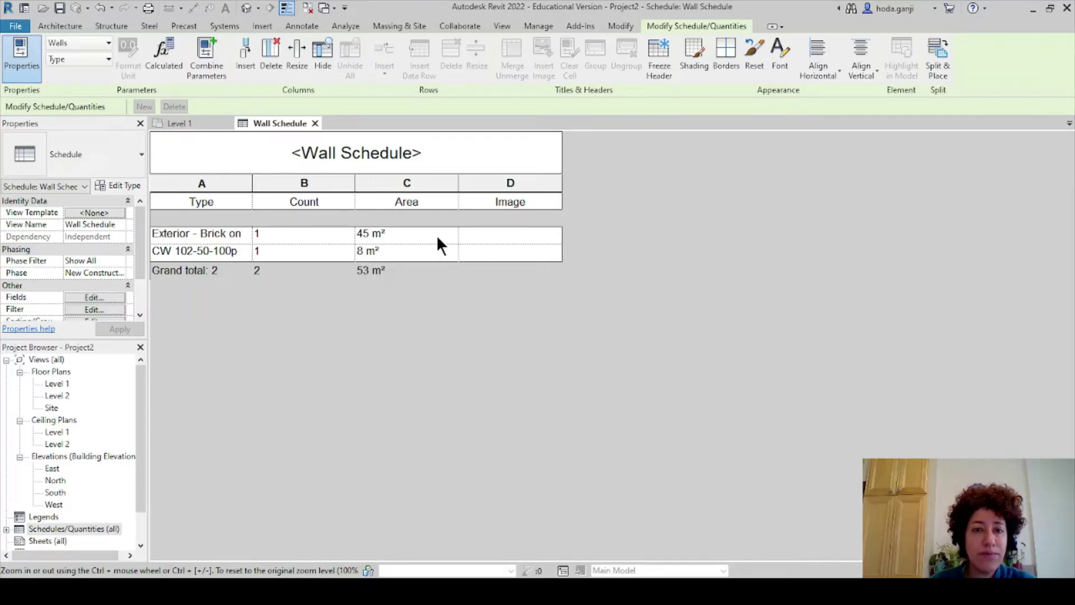
In the schedule's Appearance settings, enable Stripe Rows with First Row Stripe Color
click(105, 297)
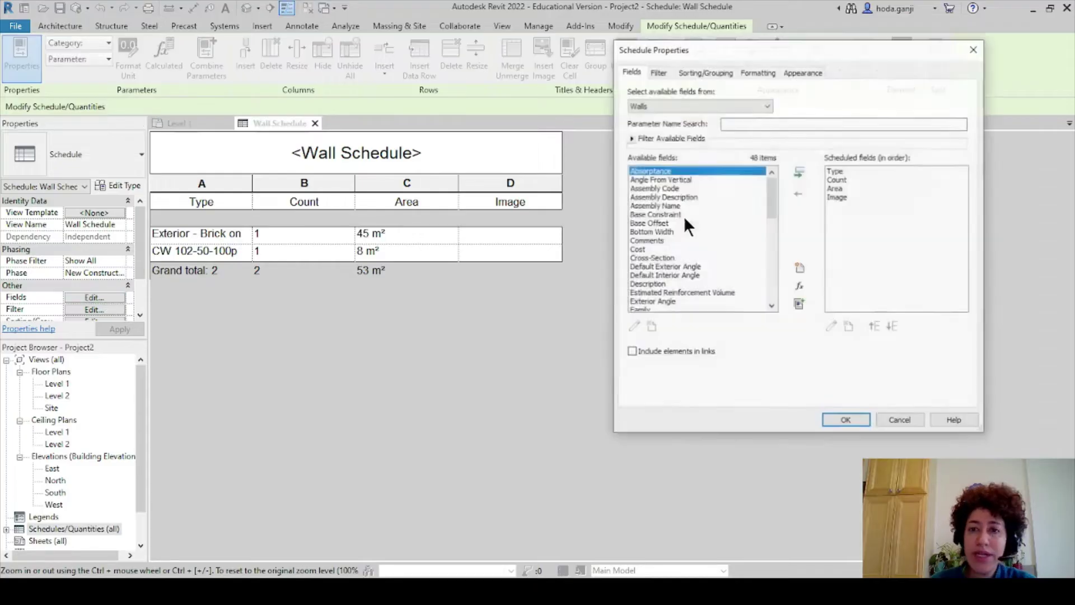
click(795, 72)
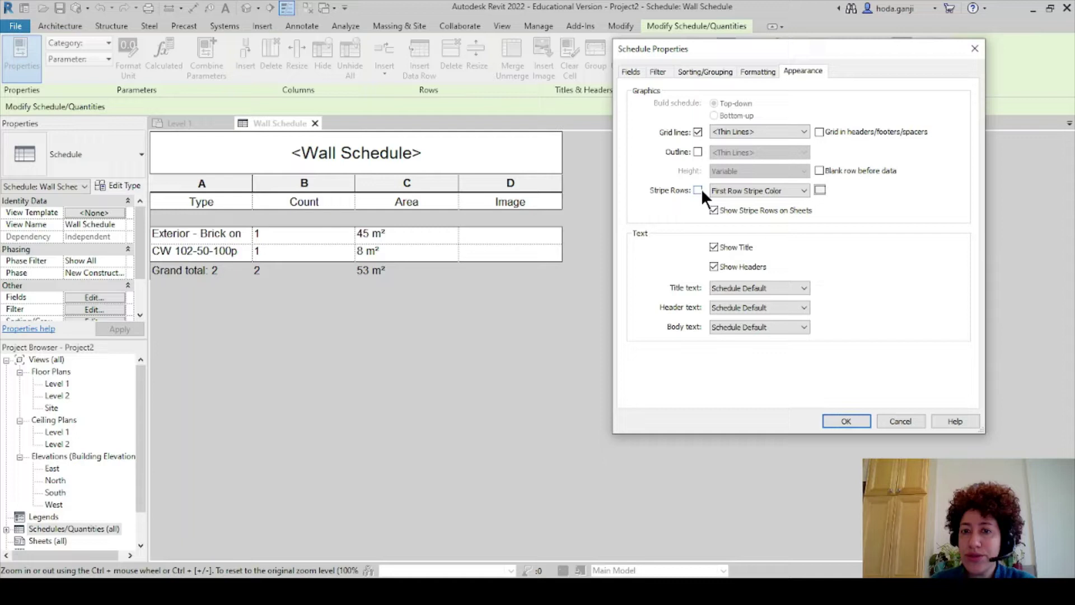
click(805, 188)
click(804, 188)
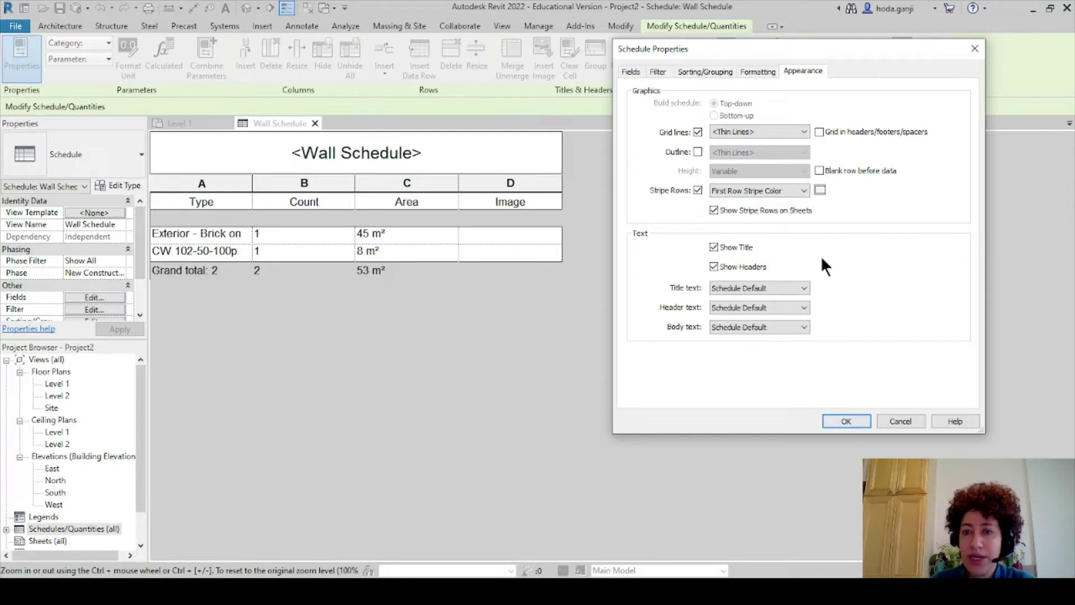
click(805, 190)
click(804, 188)
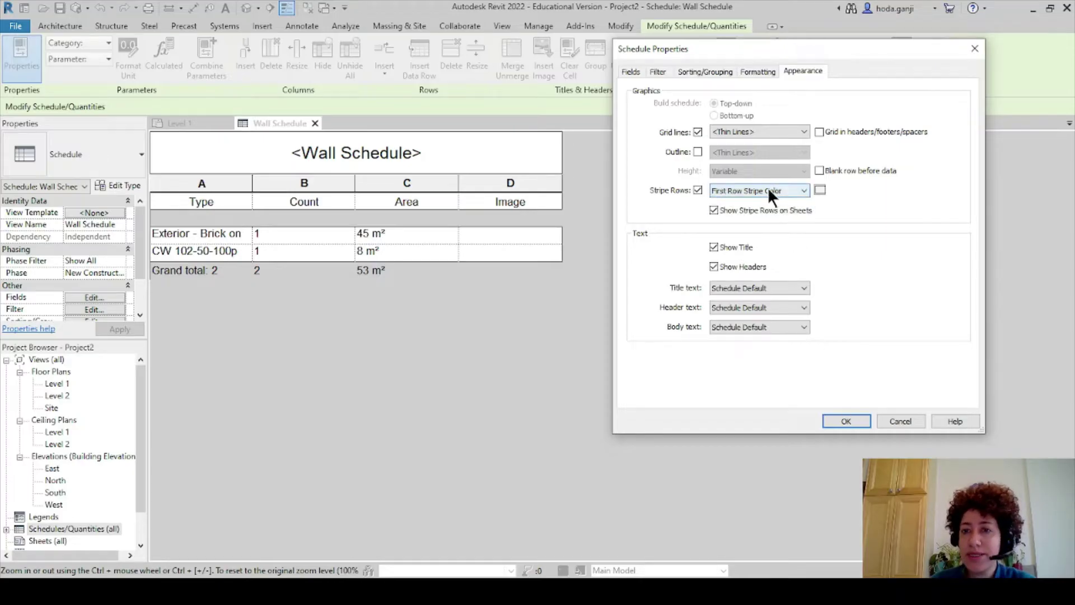
click(847, 421)
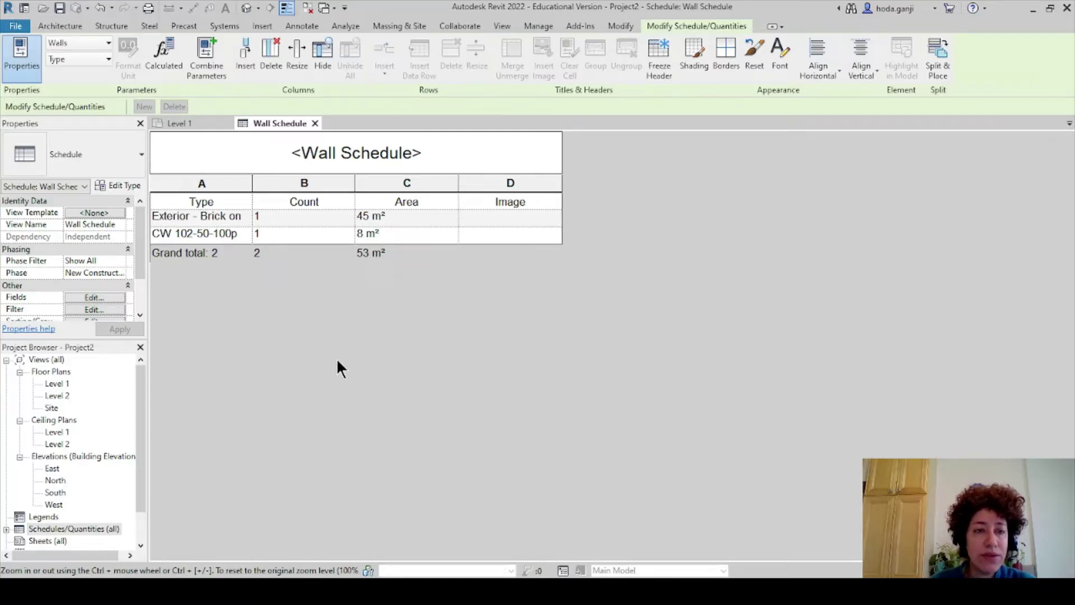
Add a New Legend from the Legends browser node named 'Wall Legend', keeping 1 : 50 scale
click(41, 518)
right_click(40, 519)
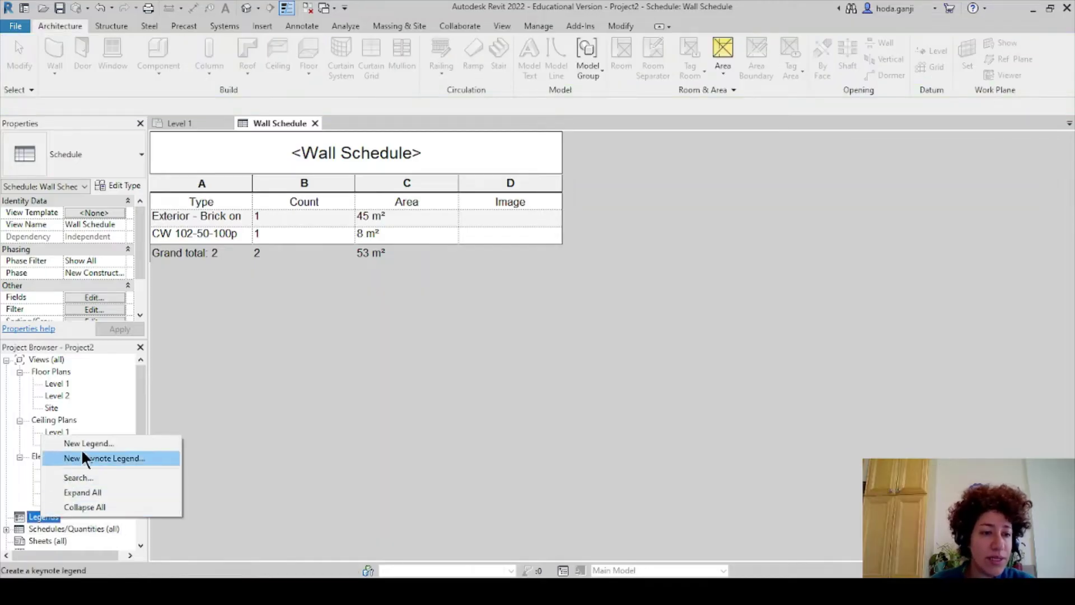
click(83, 442)
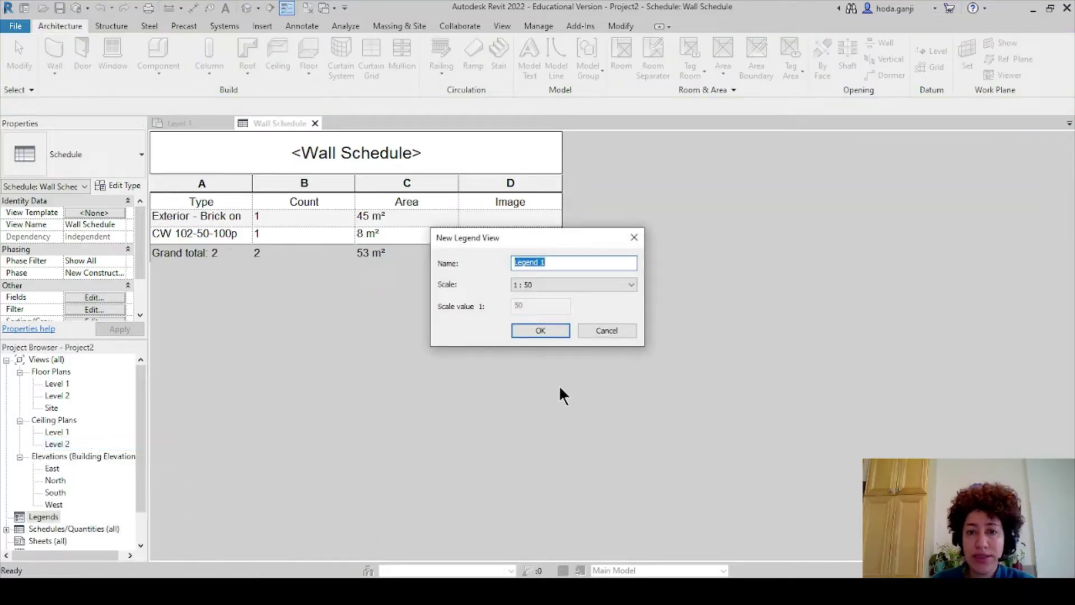
text(Wall )
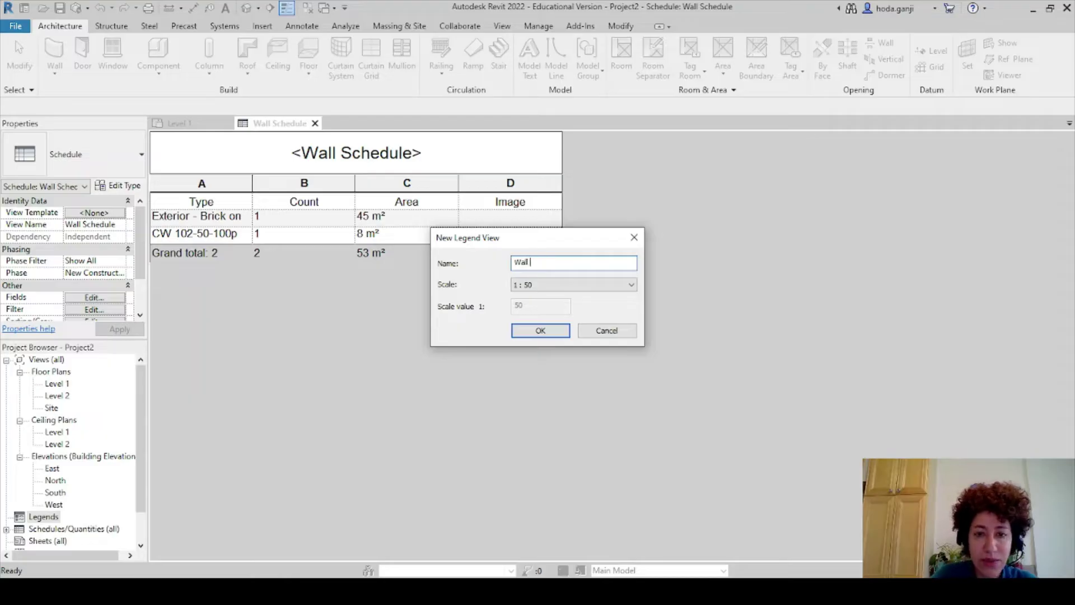
text(Legend)
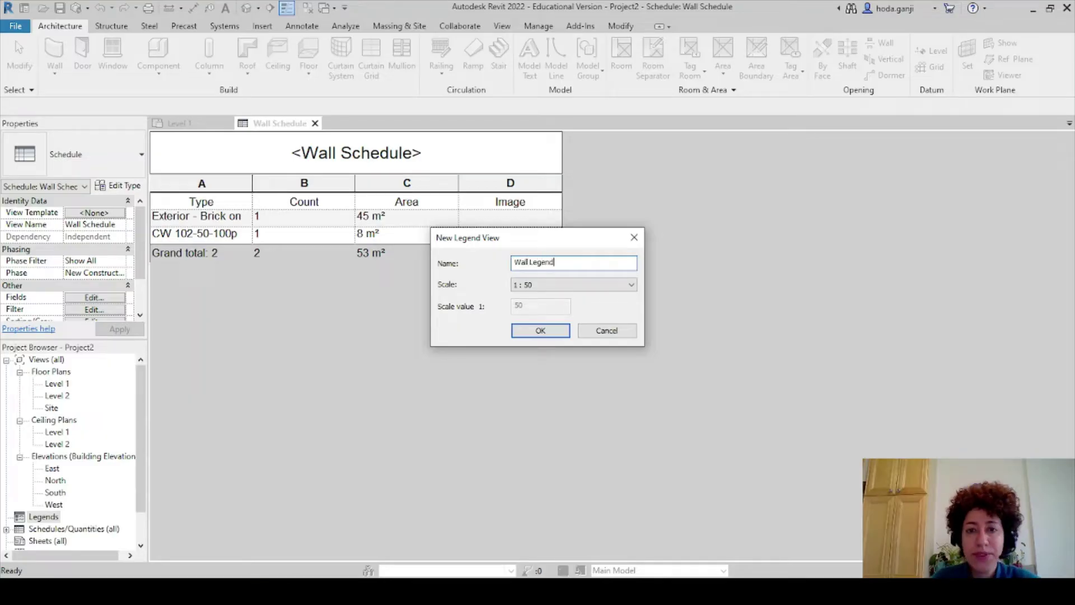
click(531, 335)
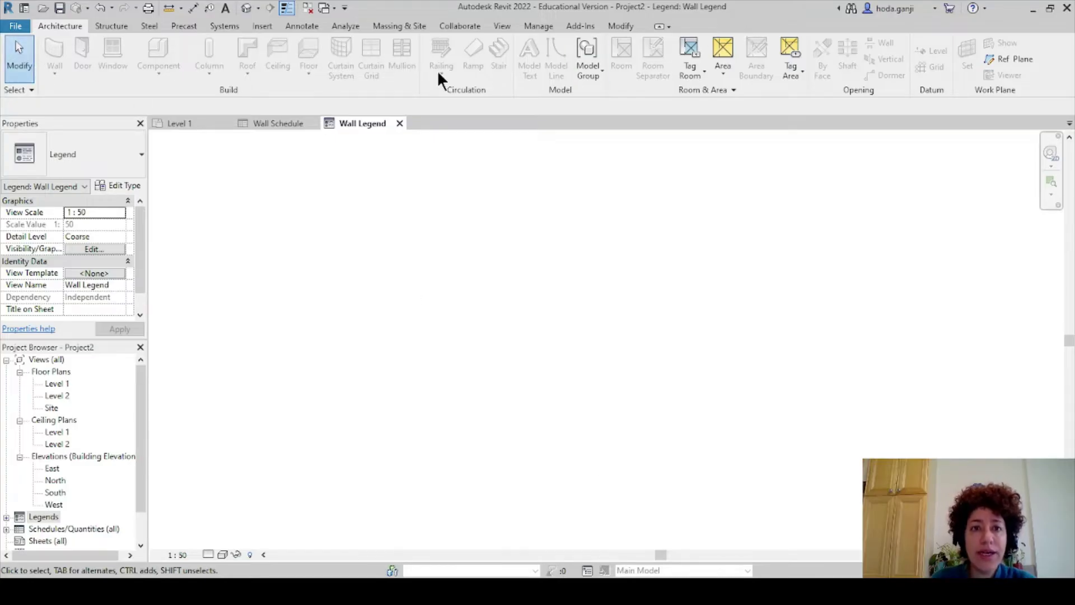
Place a legend component and set its family to the Exterior - Brick on Mtl. Stud wall
click(303, 25)
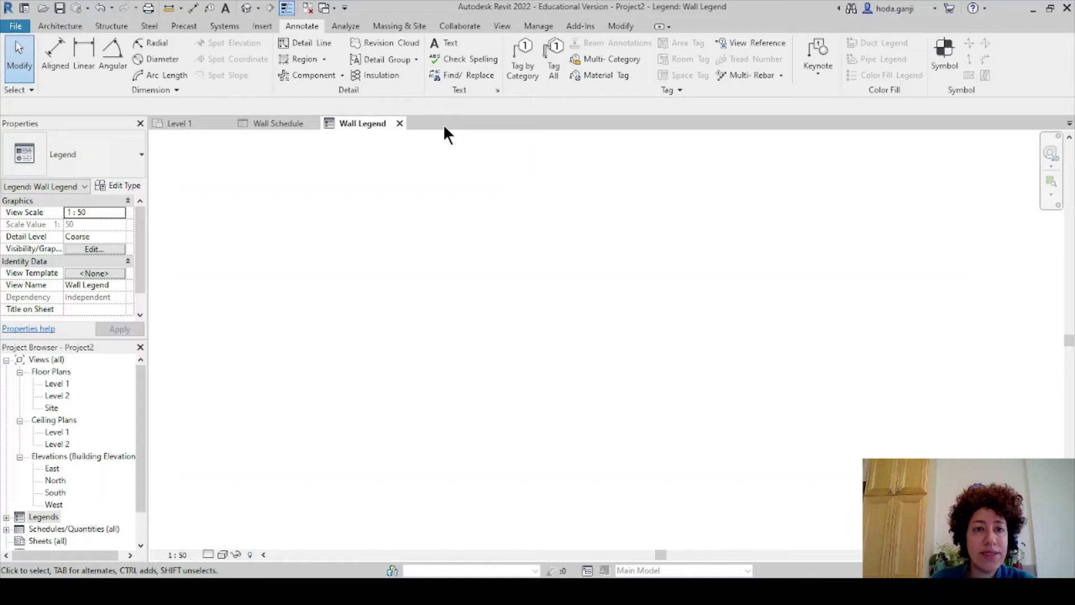
click(342, 74)
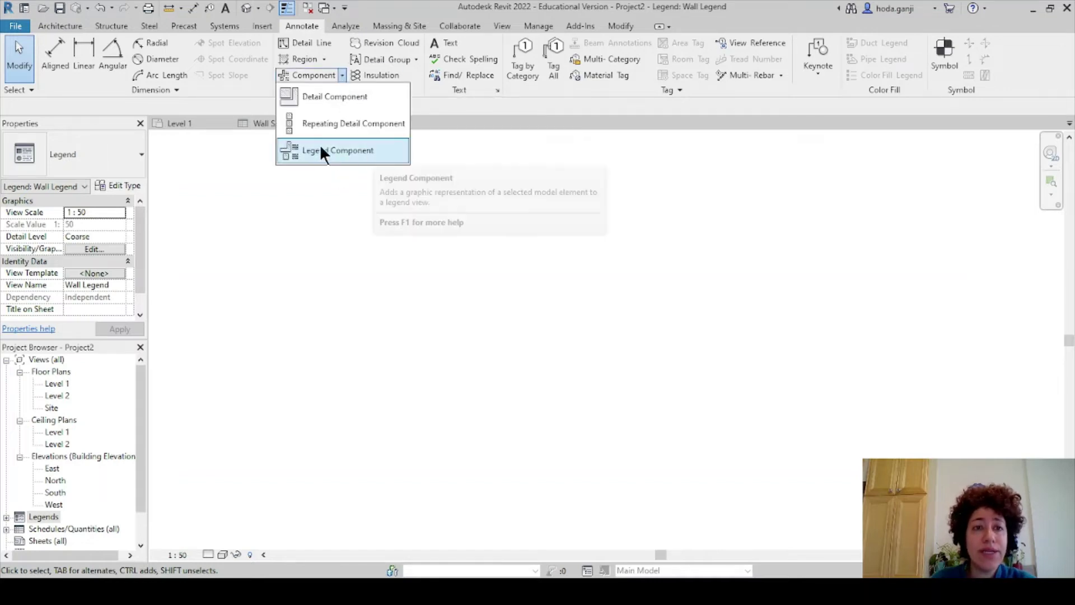
click(336, 151)
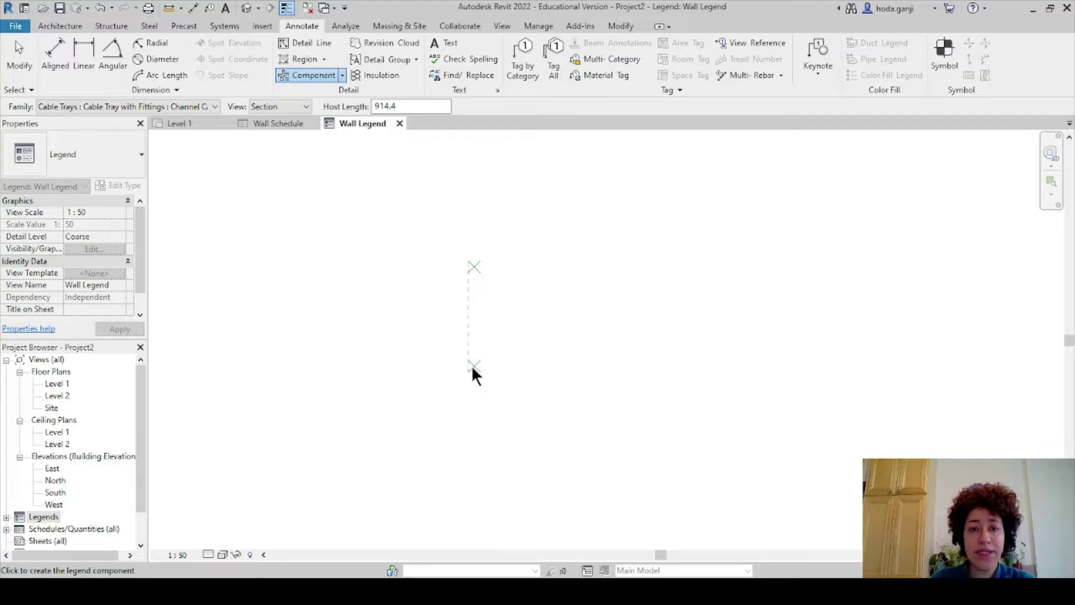
key(Escape)
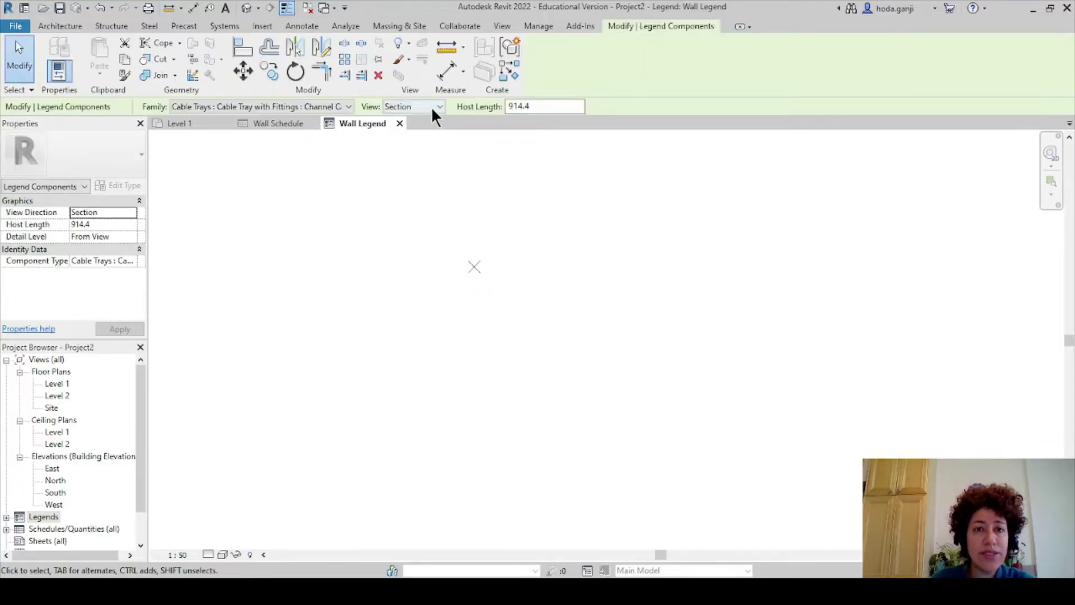
click(347, 107)
drag(426, 184, 427, 392)
scroll(322, 277, up, 1)
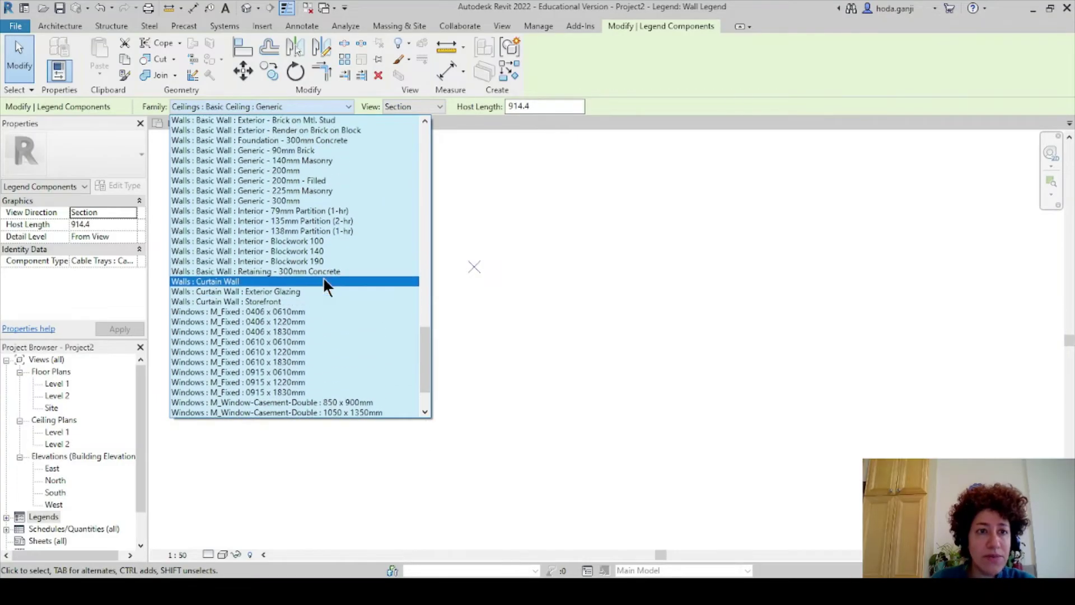
scroll(324, 277, up, 3)
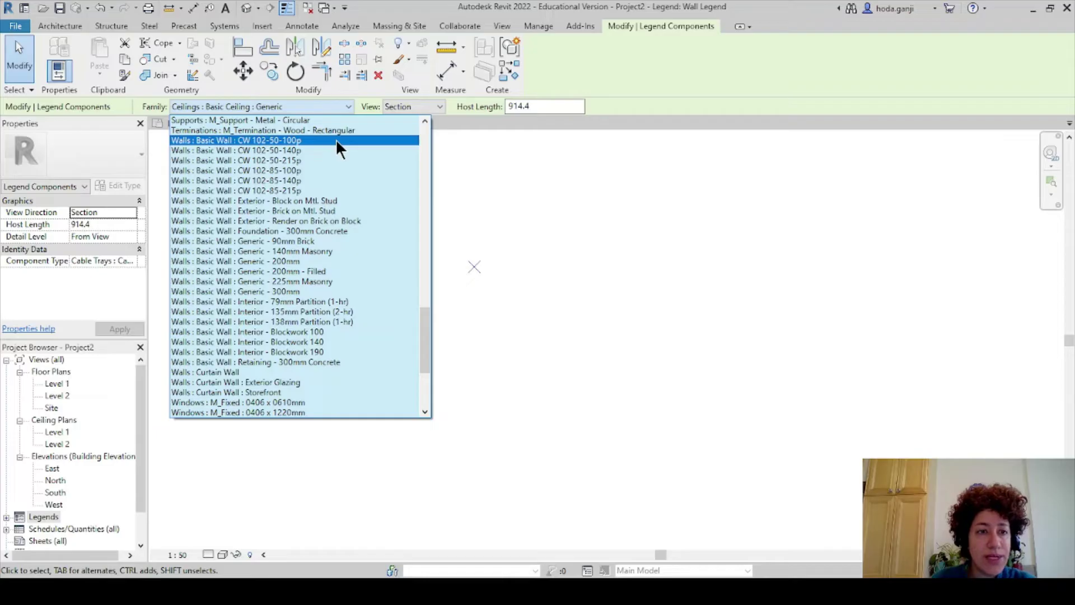
click(351, 211)
click(504, 275)
Show the legend at Fine detail and set the wall component's View to Floor Plan
scroll(495, 250, up, 3)
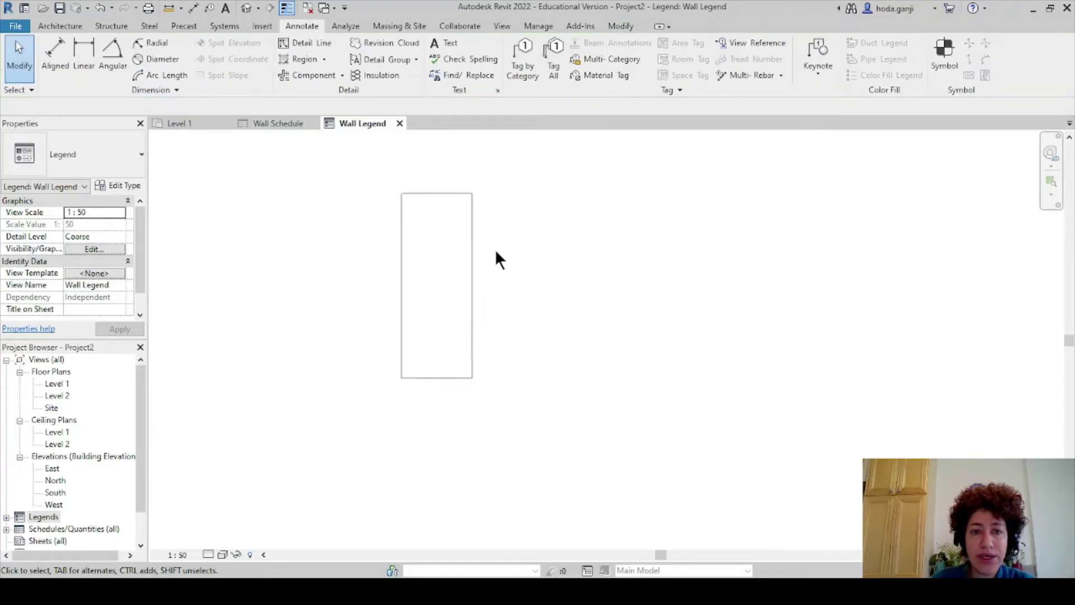
click(209, 554)
click(214, 540)
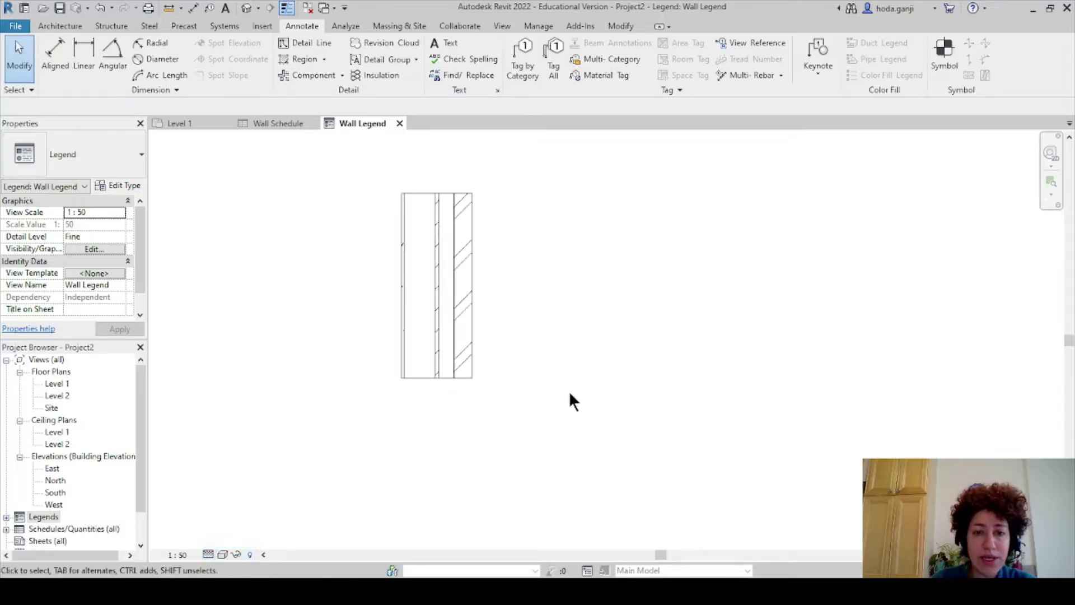
click(472, 281)
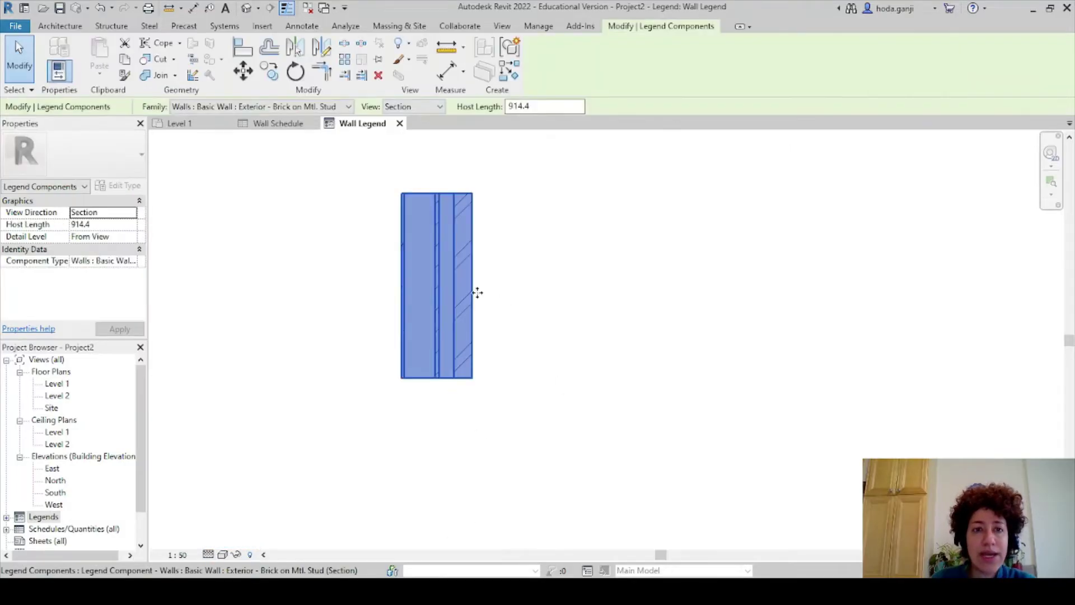
click(440, 107)
click(430, 117)
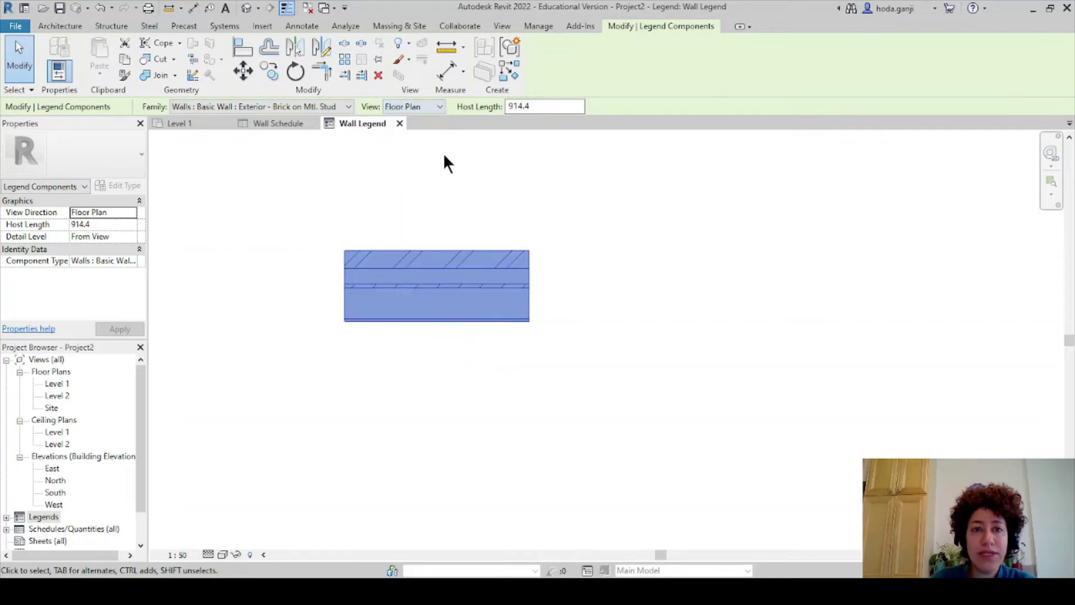
click(440, 107)
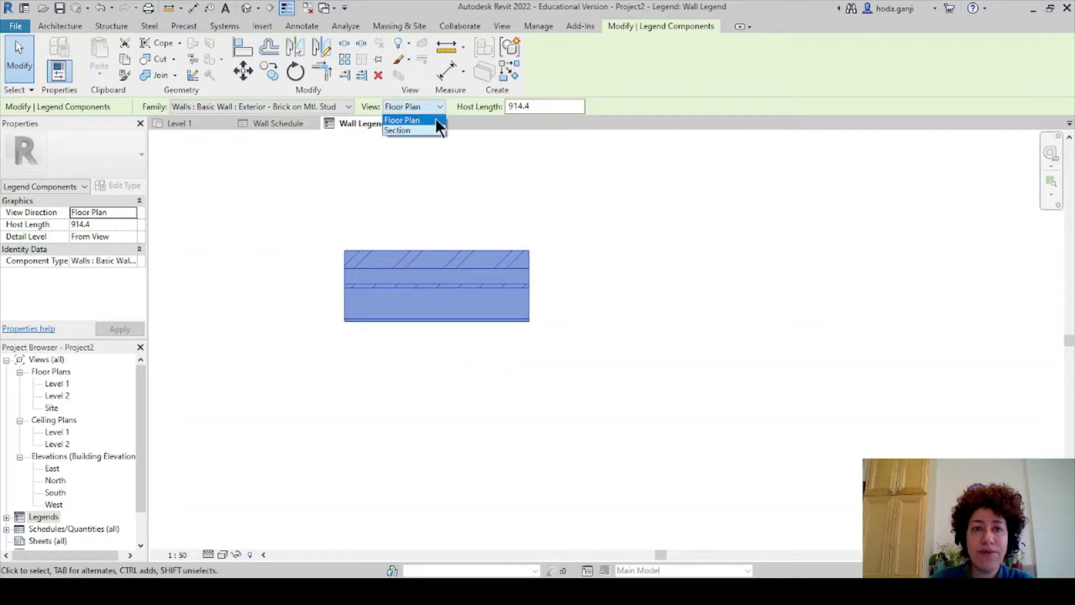
click(436, 119)
click(609, 276)
scroll(351, 295, up, 3)
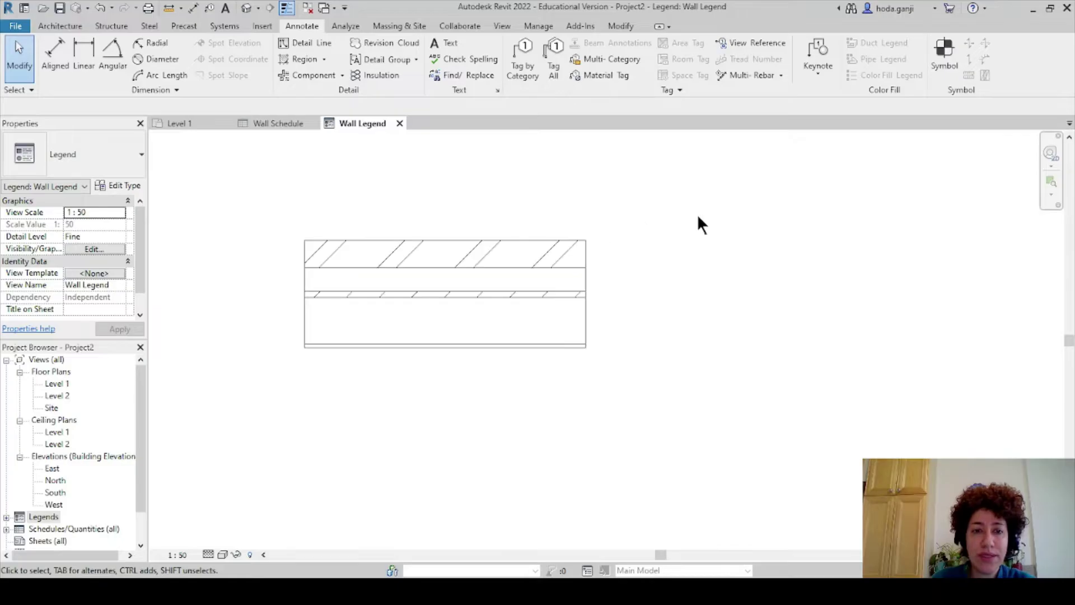
Tile the Level 1, Wall Legend and Wall Schedule views with WT and centre the legend
click(182, 124)
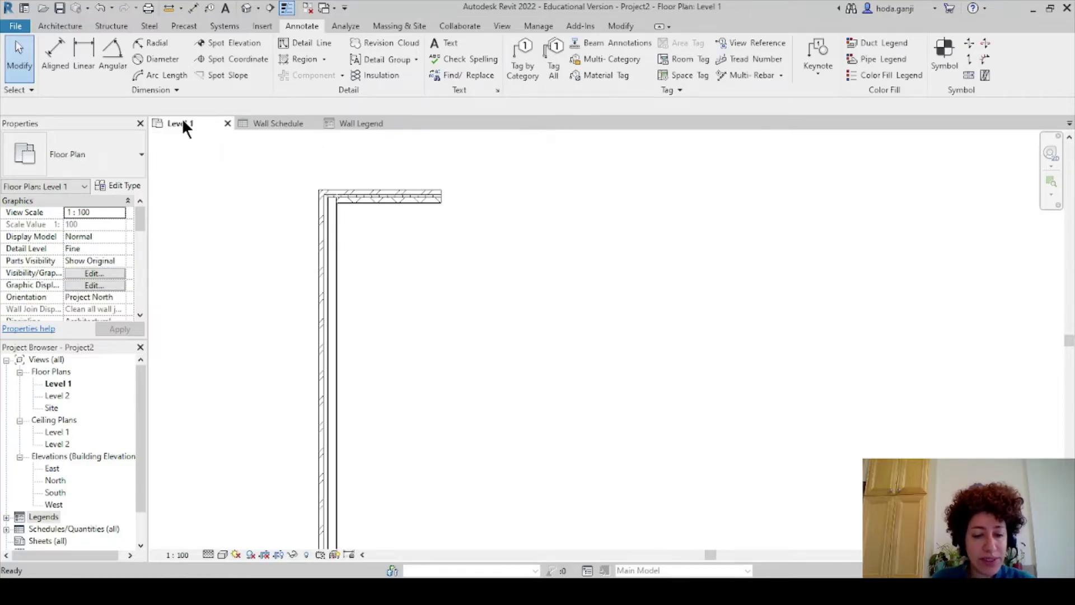
key(w)
key(t)
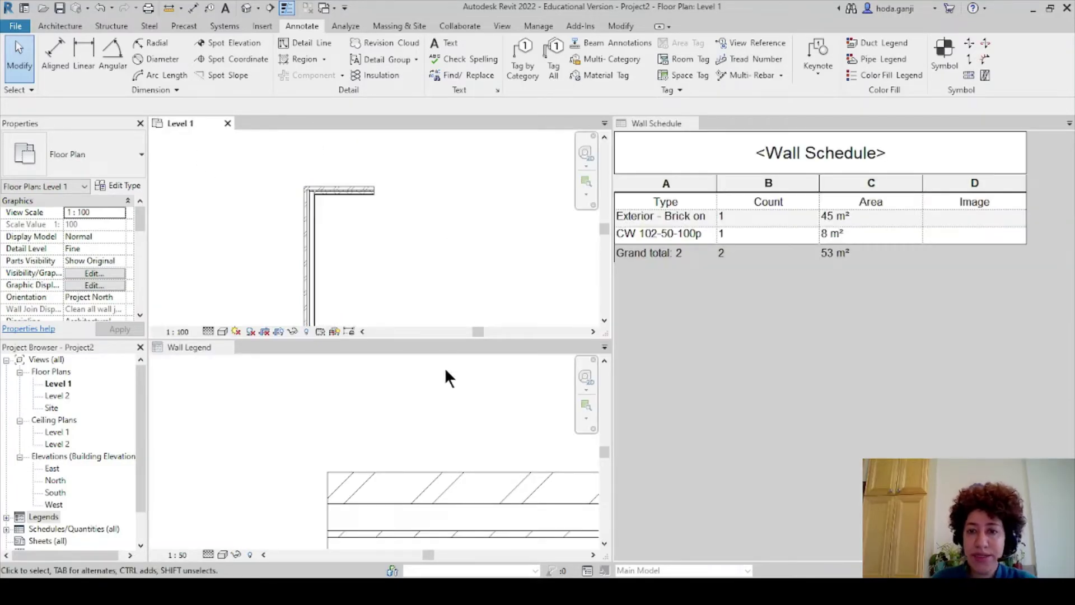
scroll(459, 436, down, 2)
click(348, 409)
middle_drag(537, 463, 398, 415)
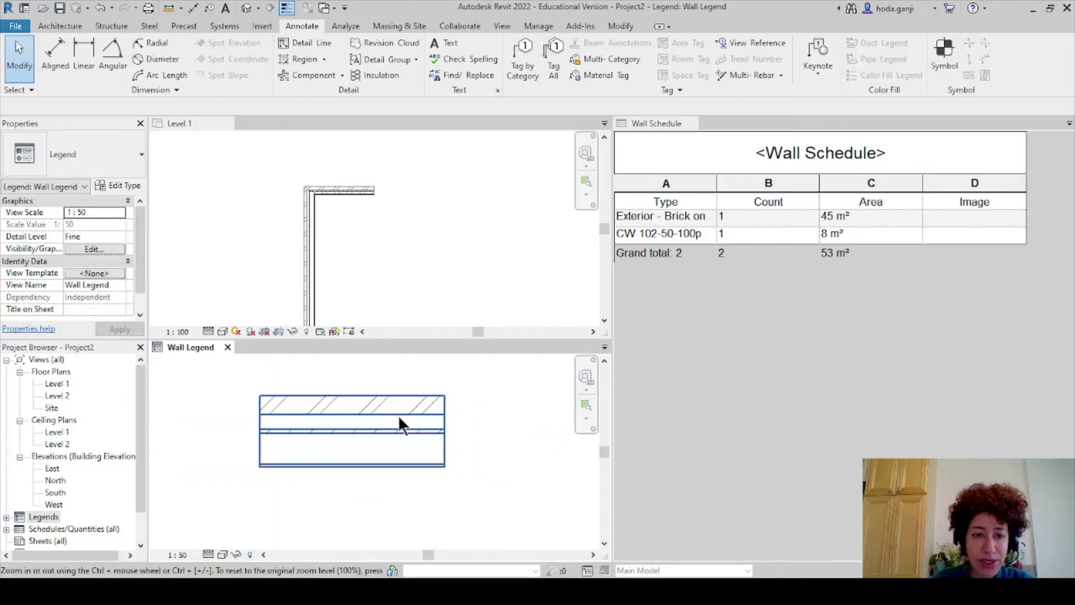
scroll(403, 448, up, 1)
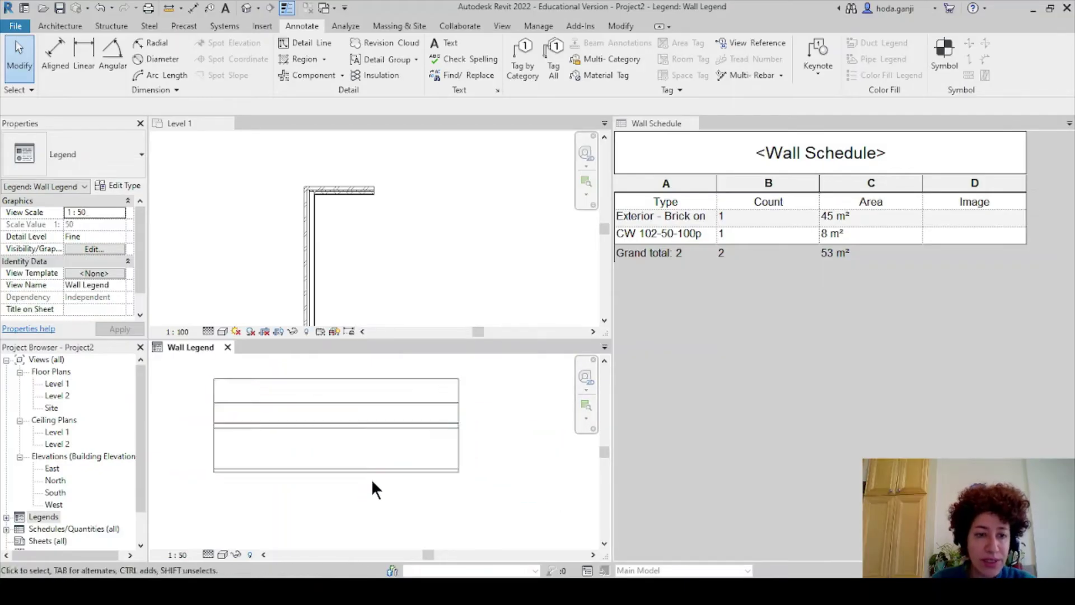
Try a coloured visual style on the legend, revert to Hidden Line, then activate Level 1
click(222, 554)
click(230, 516)
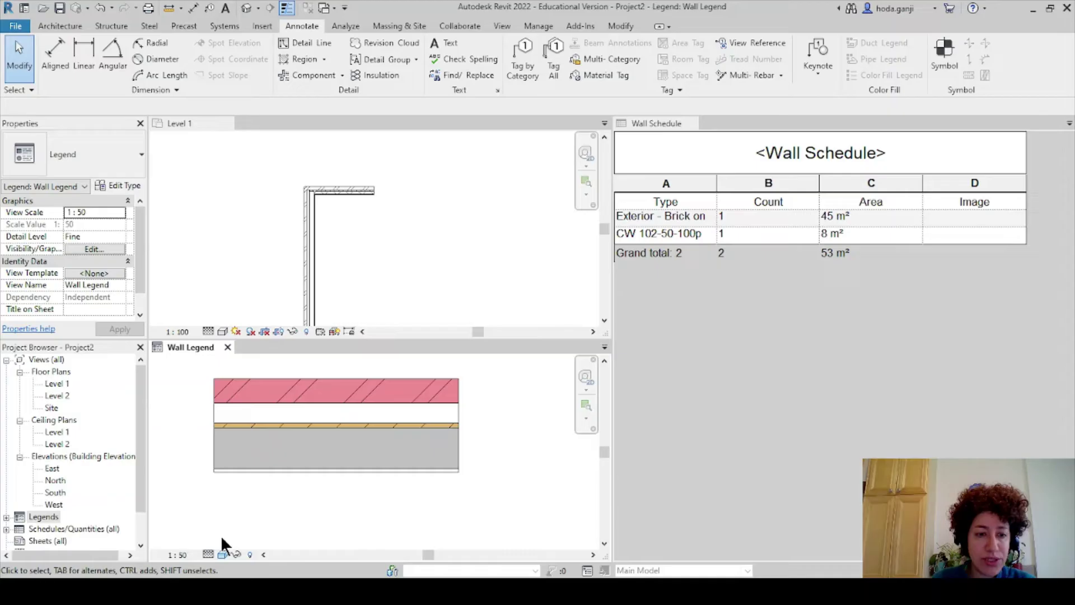
click(223, 552)
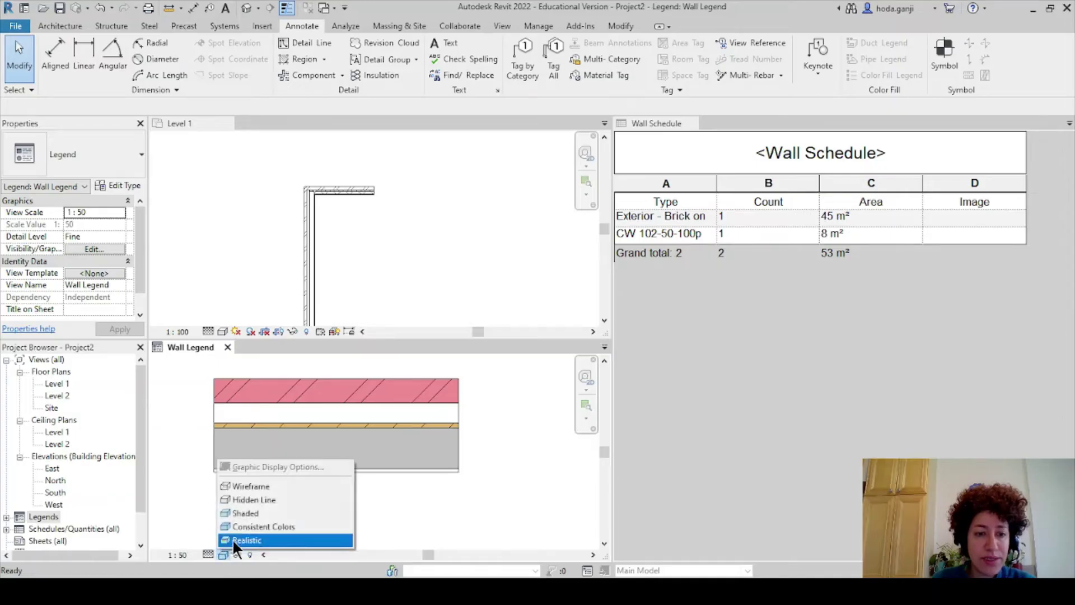
click(257, 500)
scroll(443, 453, up, 1)
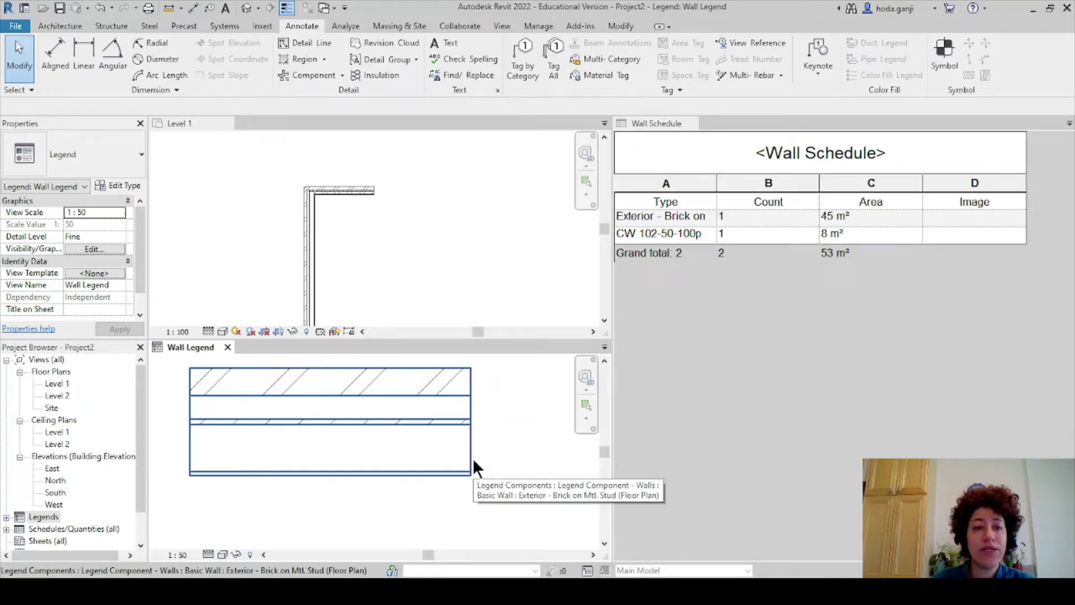
scroll(401, 384, down, 2)
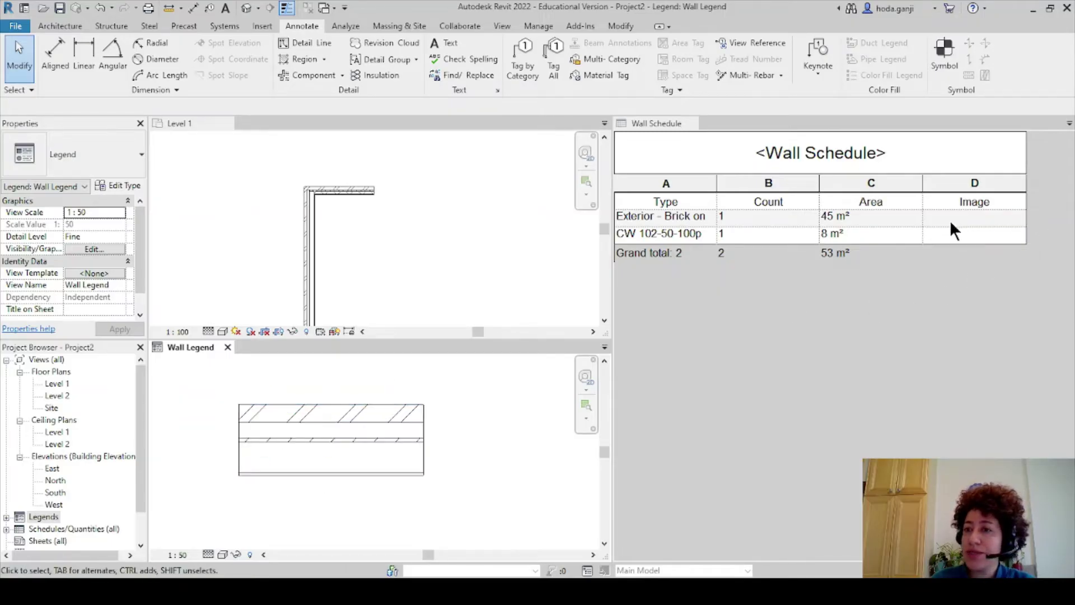
click(322, 234)
scroll(321, 234, up, 1)
scroll(411, 466, up, 1)
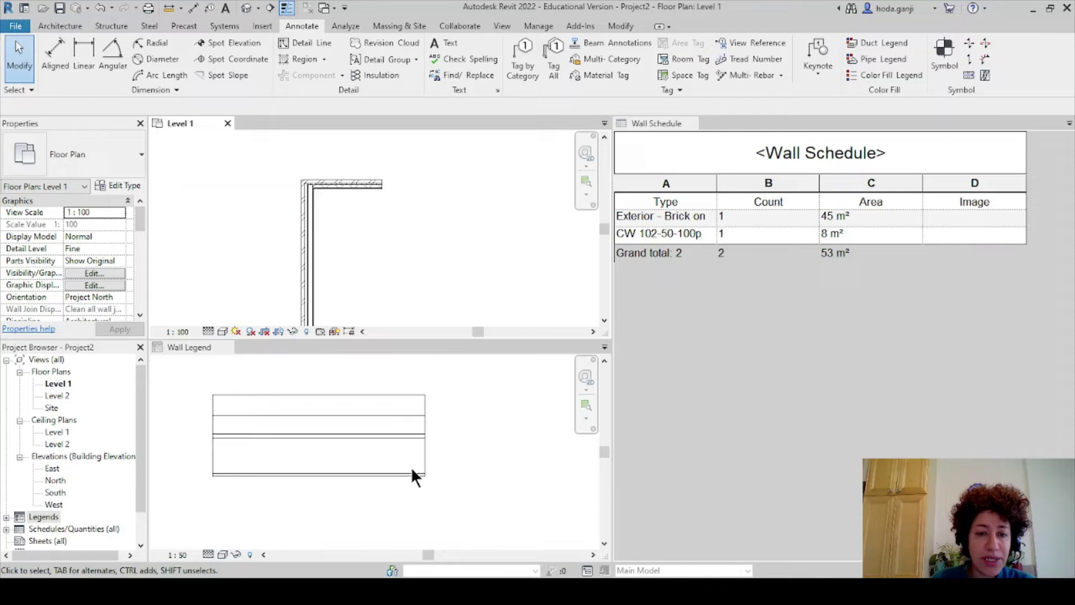
Open the brick-on-stud wall's type properties with preview and edit its layer structure
click(308, 280)
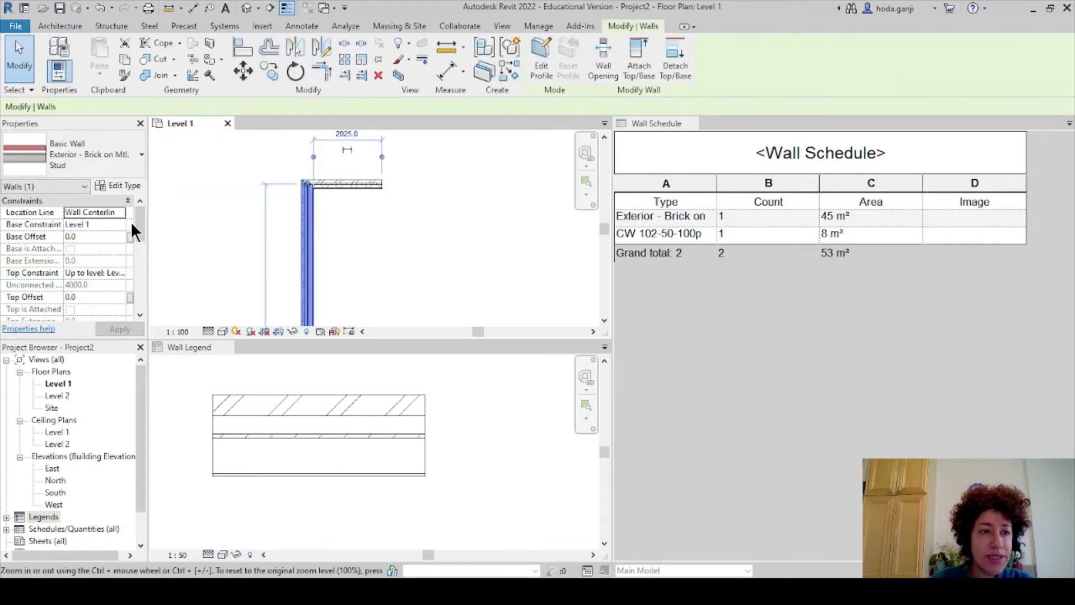
click(134, 186)
drag(425, 109, 667, 36)
click(654, 423)
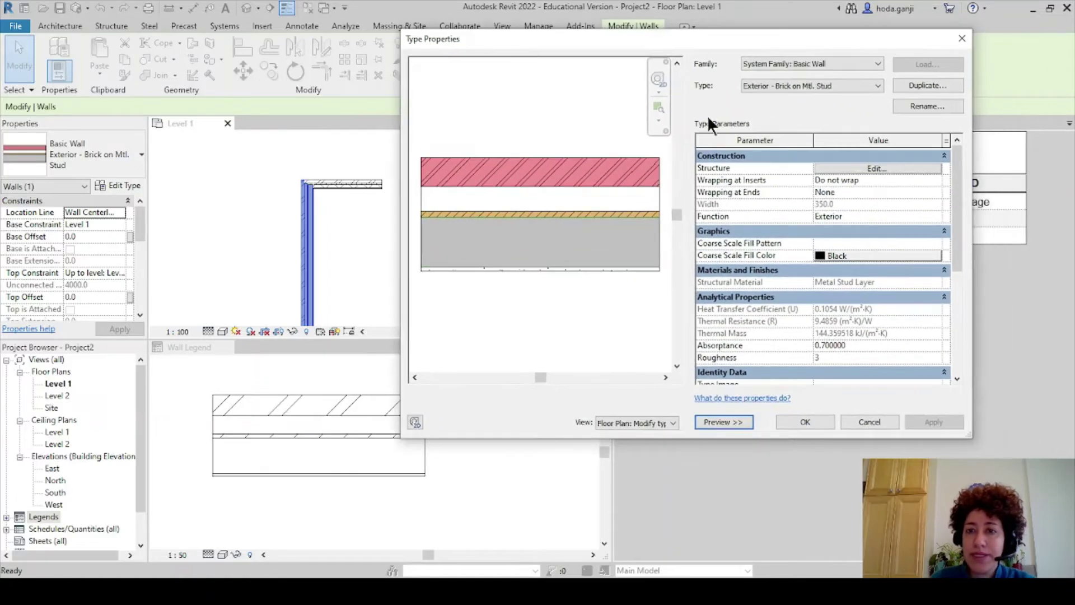
click(872, 169)
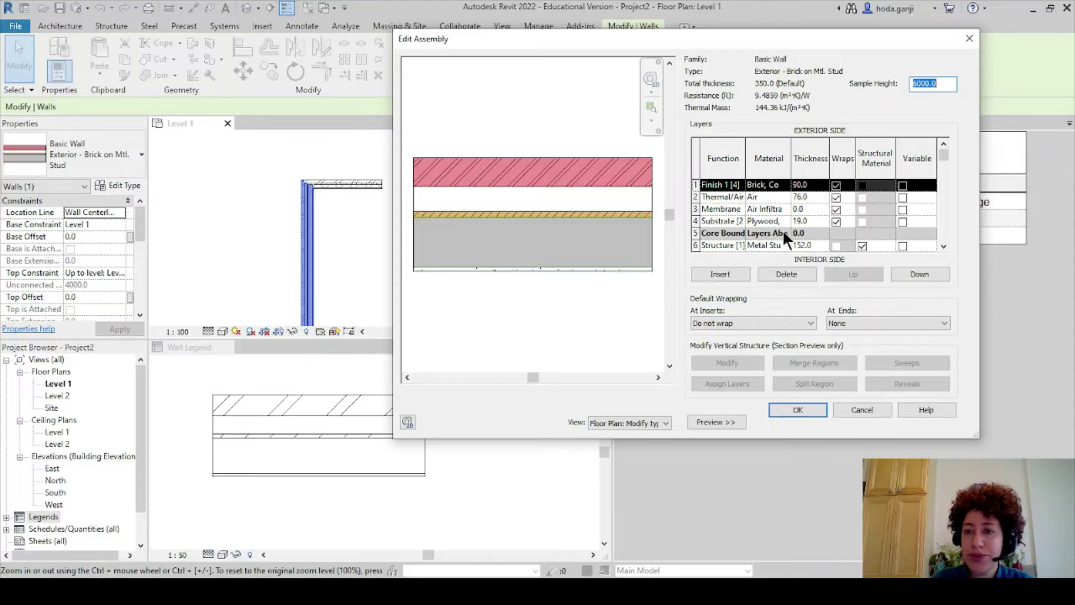
Inspect the Metal Stud Layer material's cut background pattern, then cancel every dialog without changes
scroll(784, 230, down, 1)
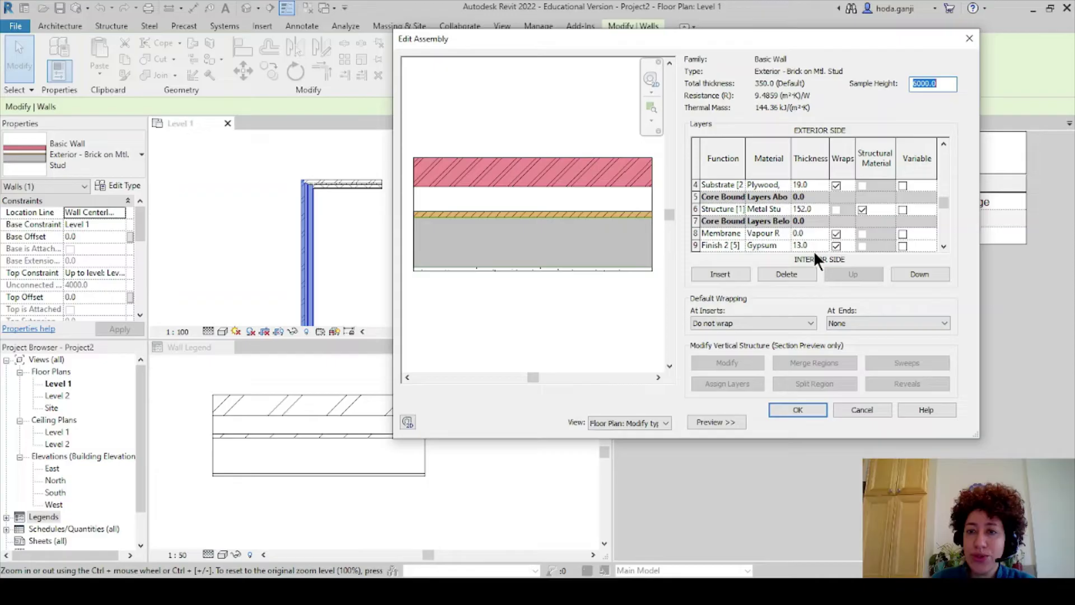
click(785, 208)
click(789, 209)
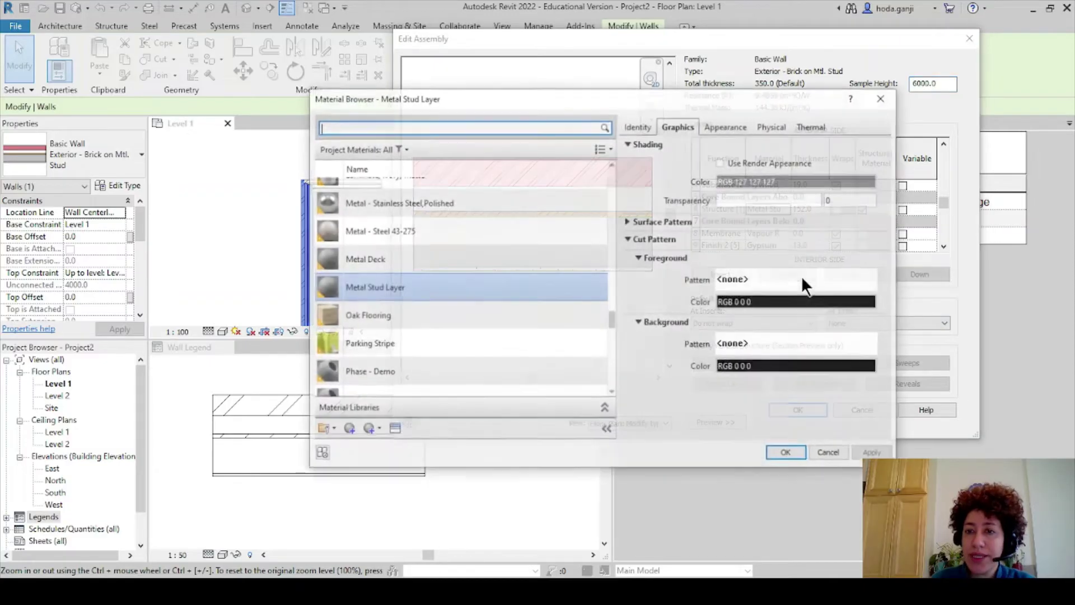
click(868, 344)
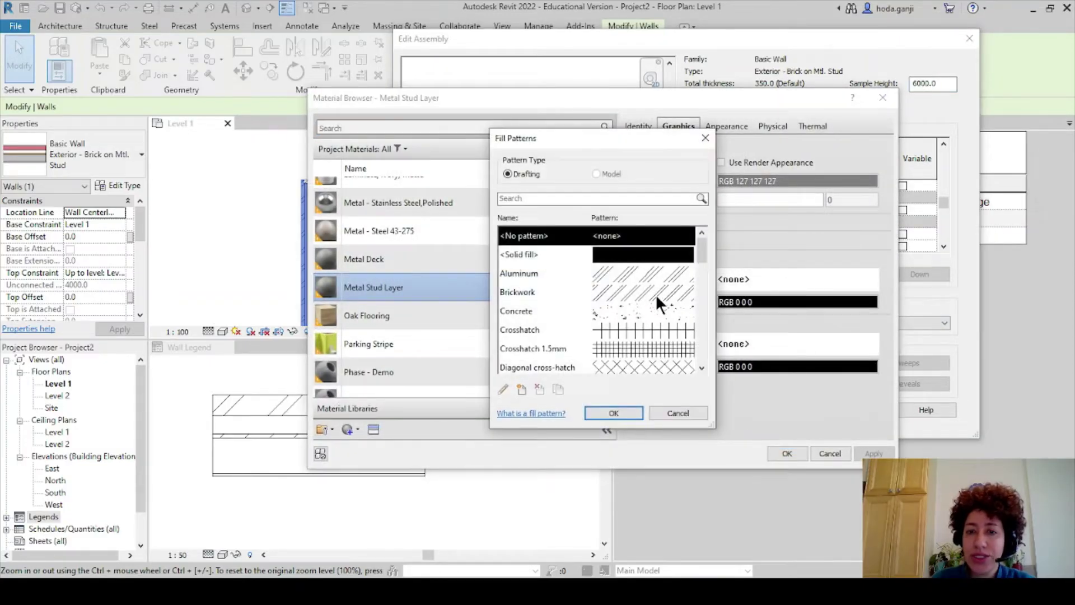
scroll(658, 296, down, 10)
scroll(665, 311, up, 10)
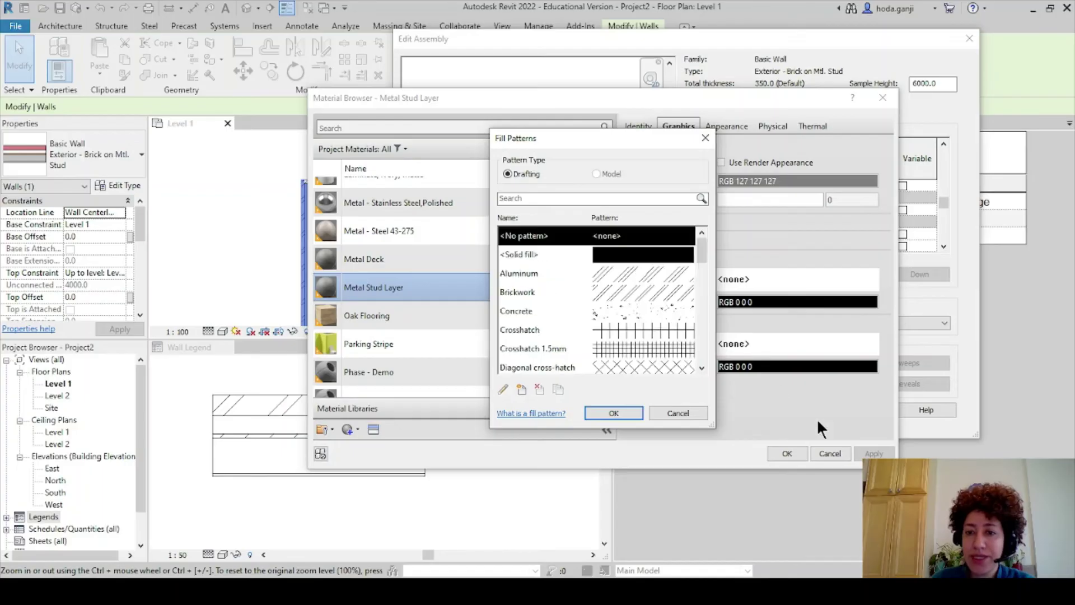
click(677, 413)
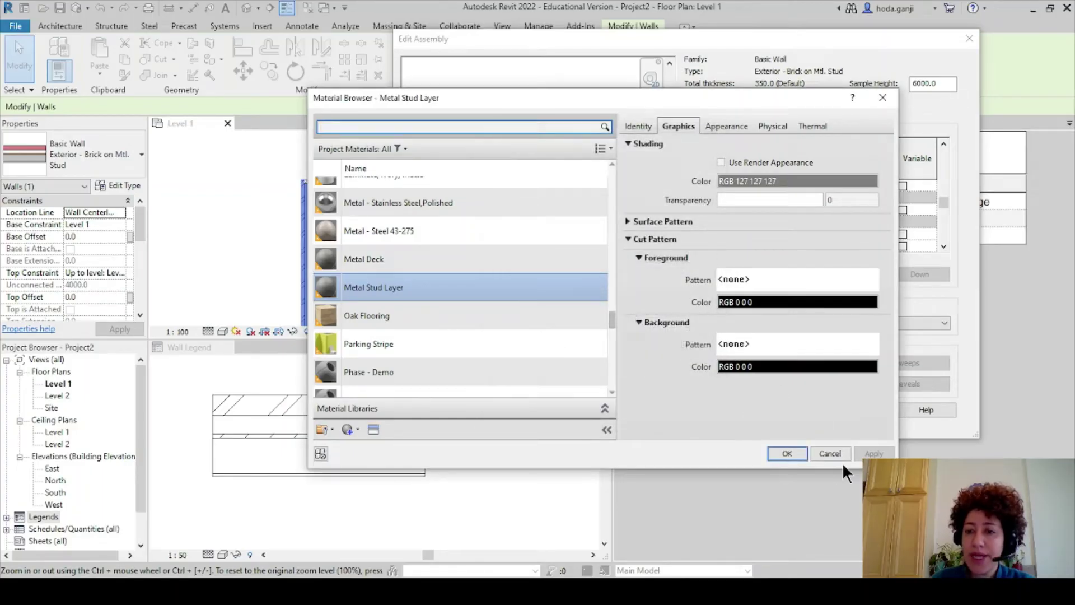
click(835, 454)
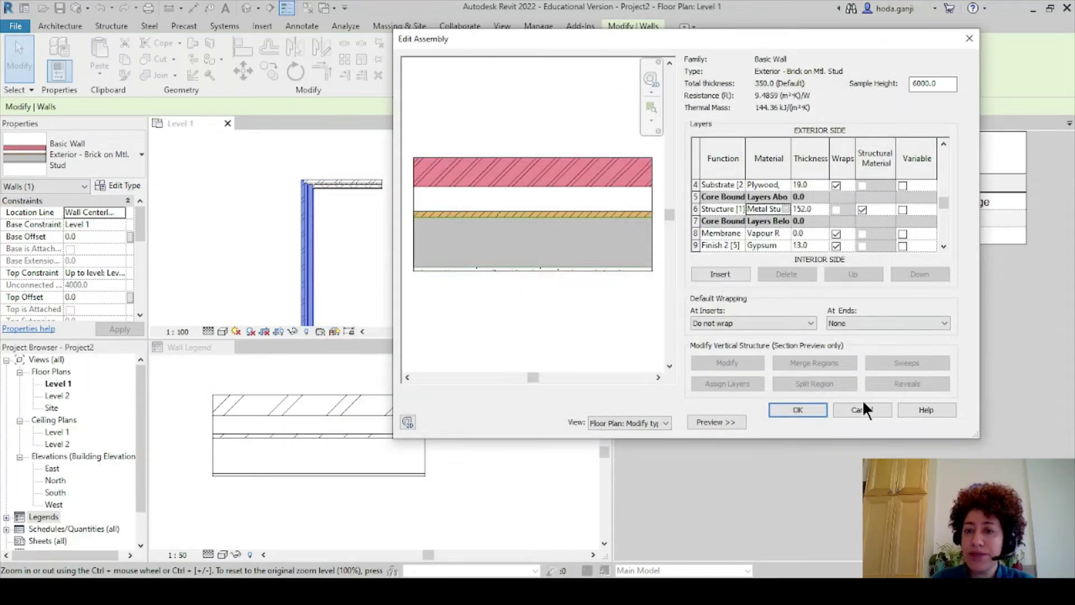
click(863, 407)
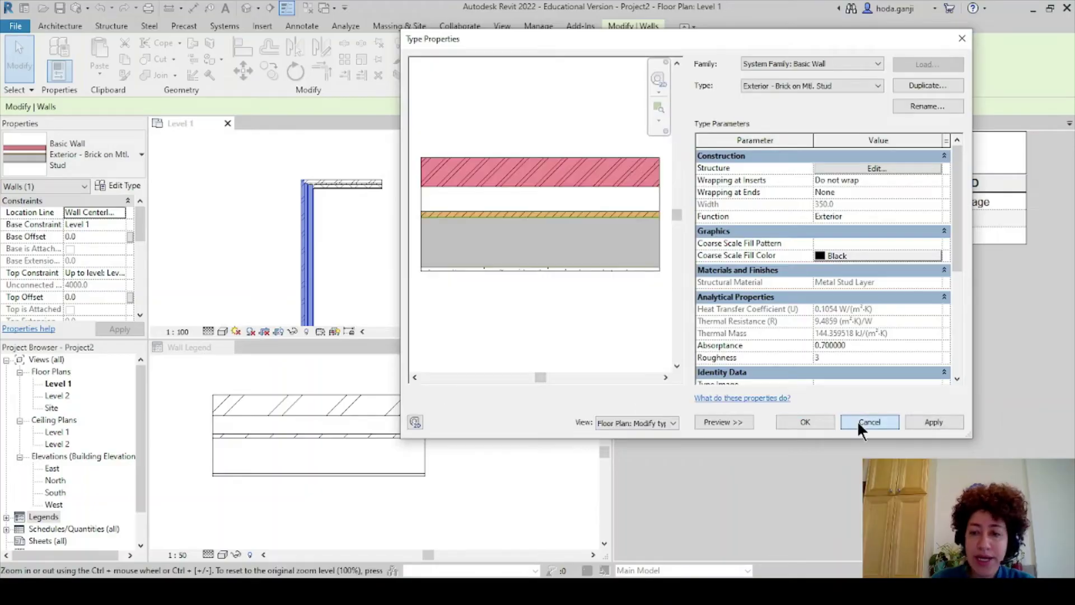
click(862, 426)
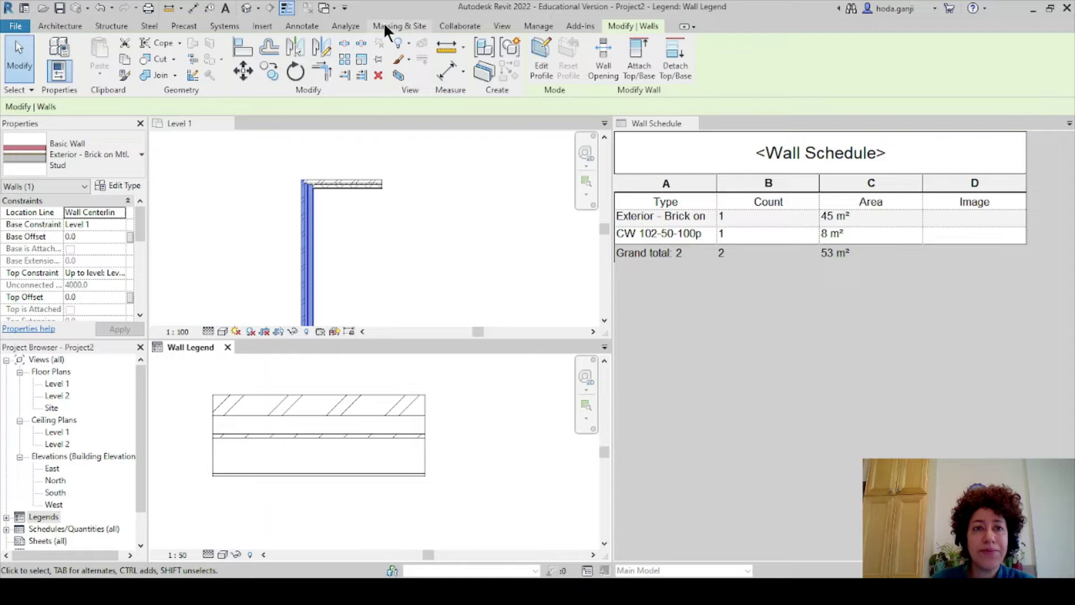
Draw an insulation batt across the wall legend from its left to right edge
click(302, 26)
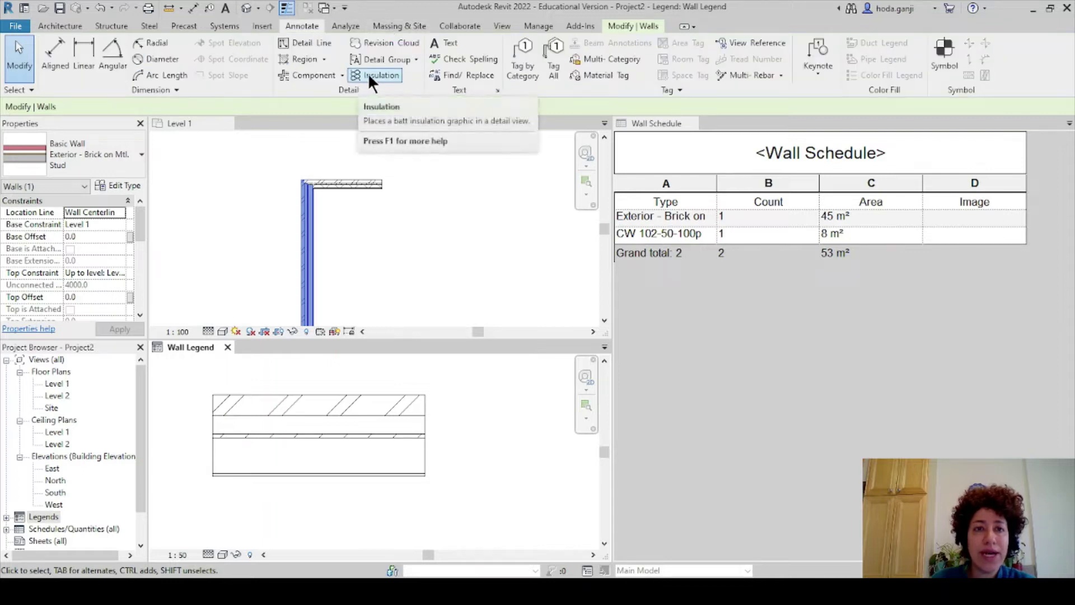
click(368, 72)
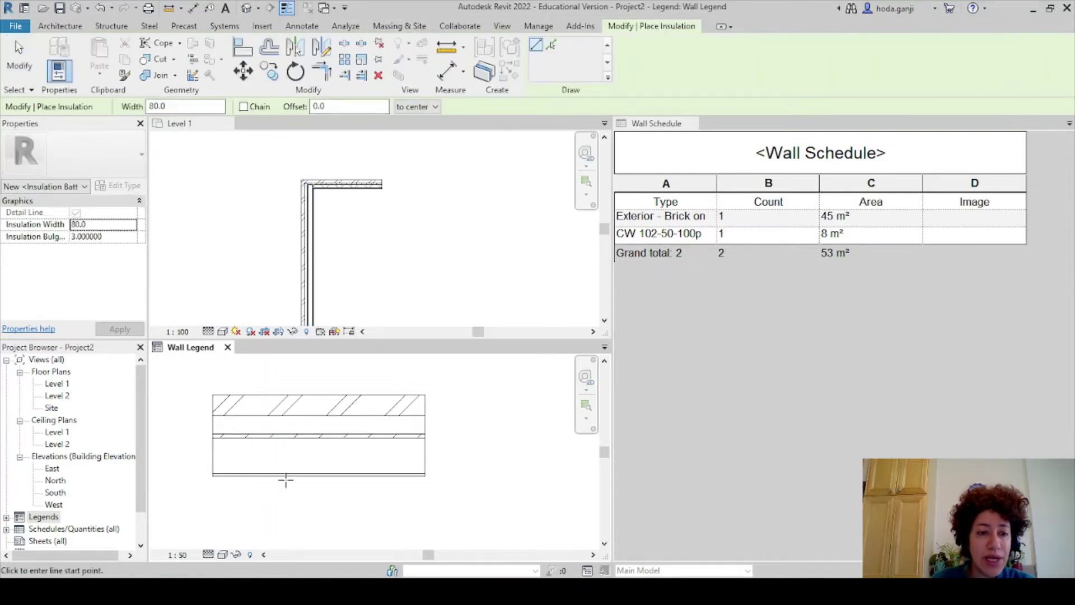
click(215, 459)
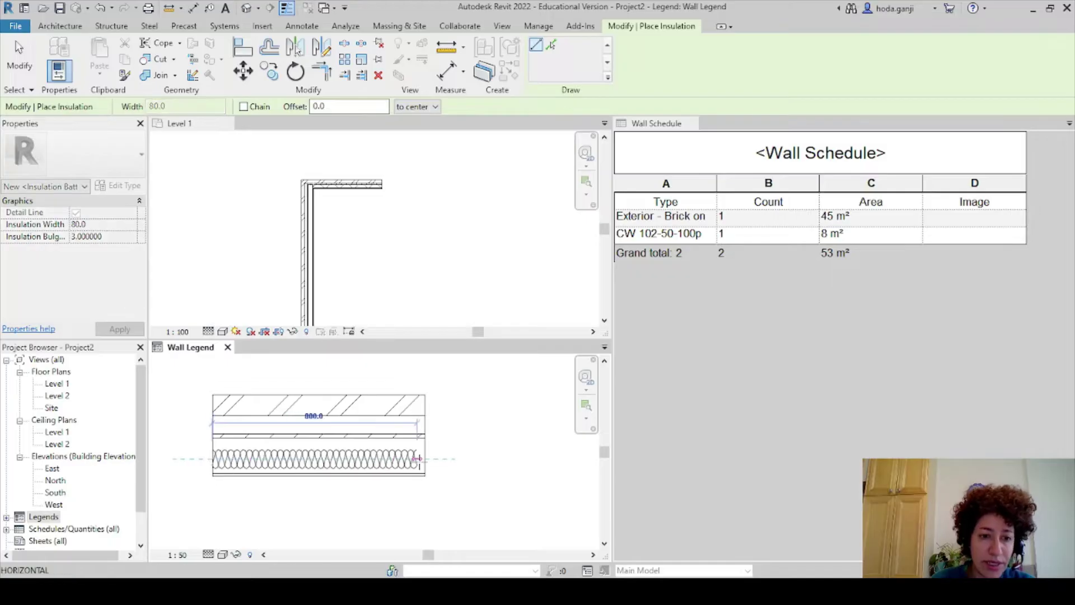
click(425, 459)
key(Escape)
key(Escape)
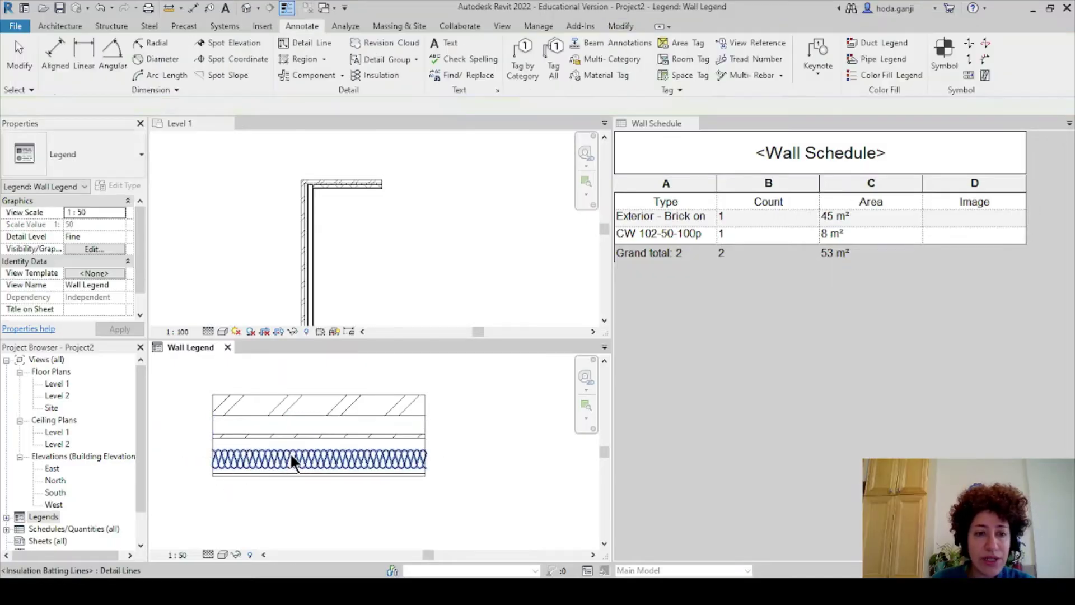
Widen the insulation batt from 80 to 150
click(291, 453)
scroll(226, 503, up, 3)
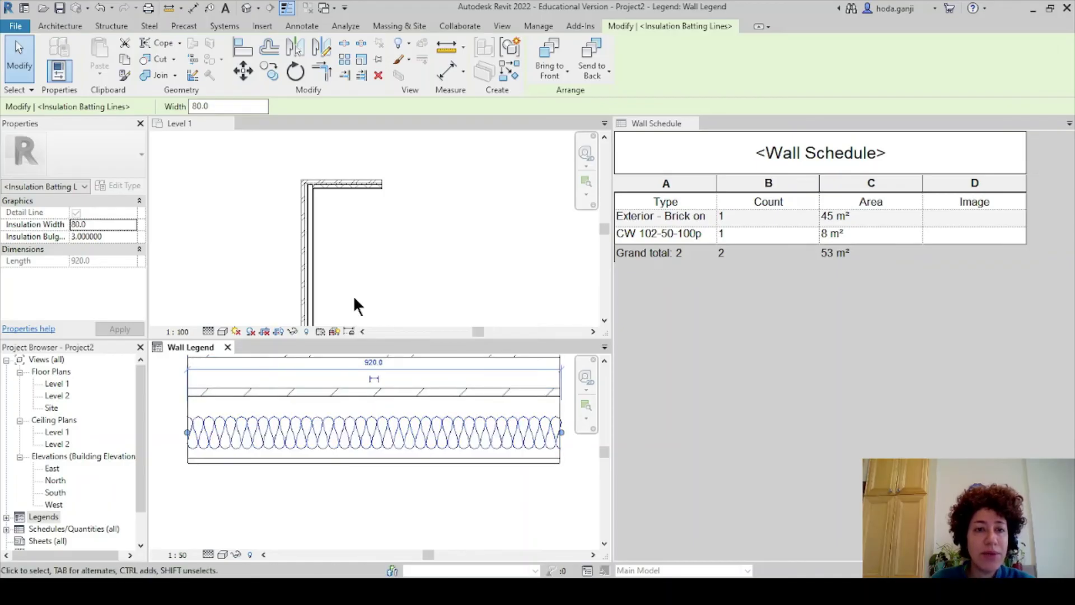
drag(238, 107, 130, 110)
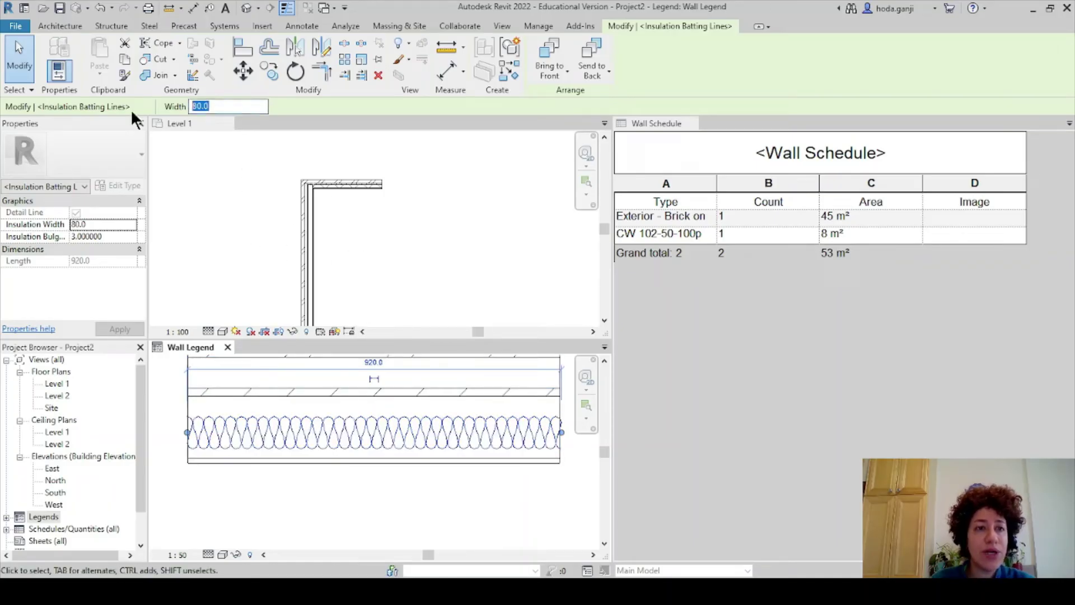
text(150)
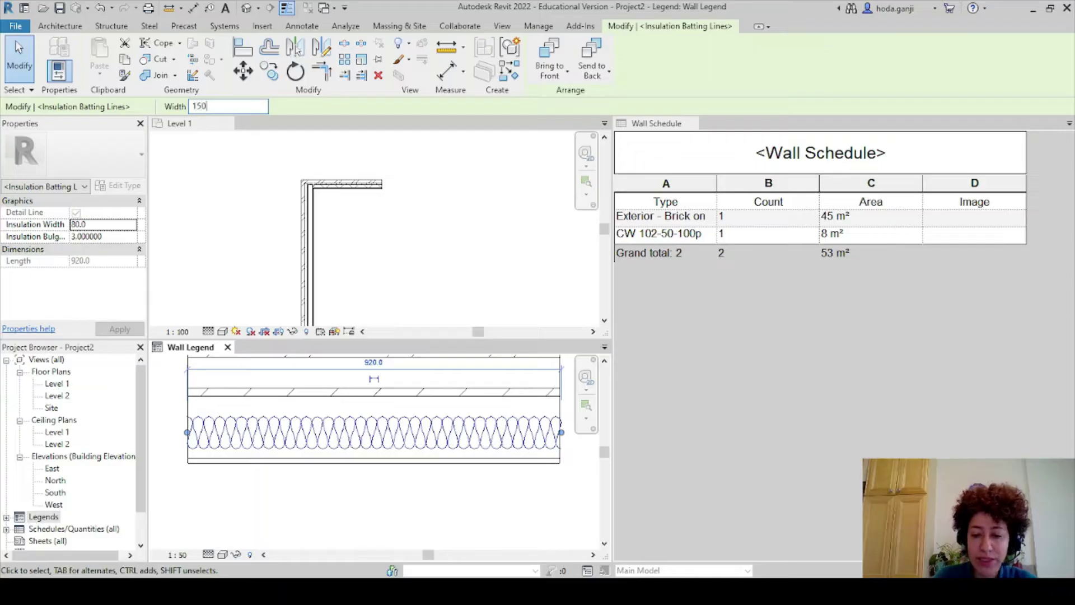
key(Return)
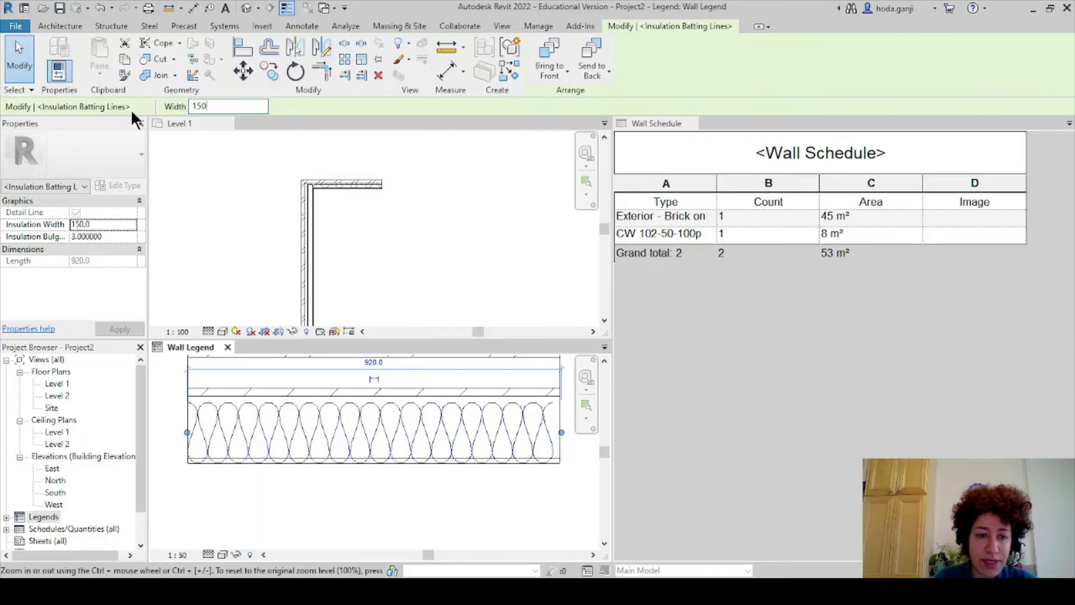
Reselect the insulation batt and nudge it slightly to the right
click(358, 499)
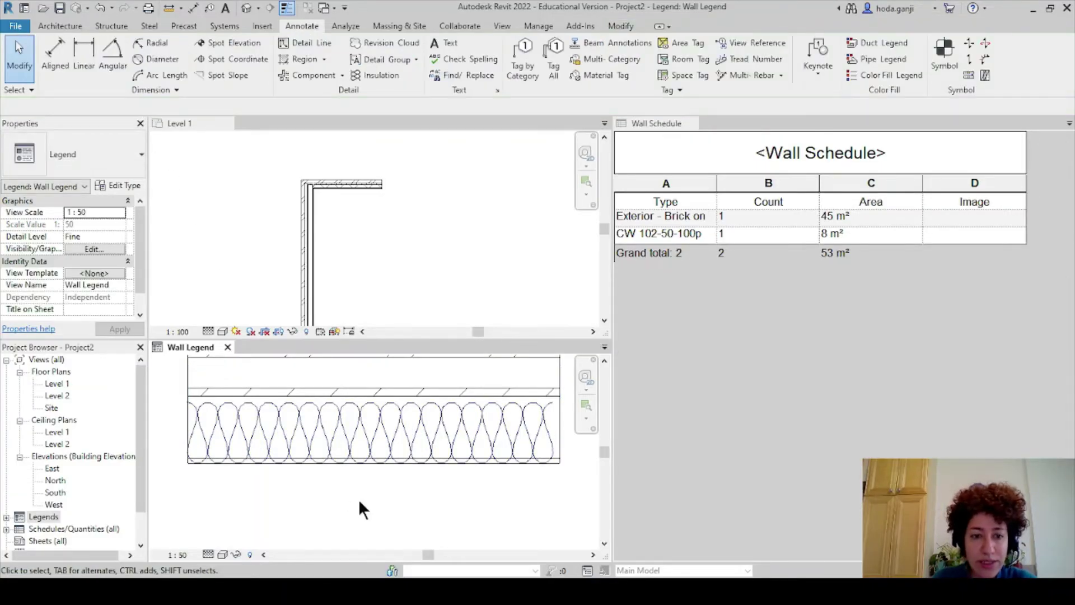
click(385, 429)
key(Escape)
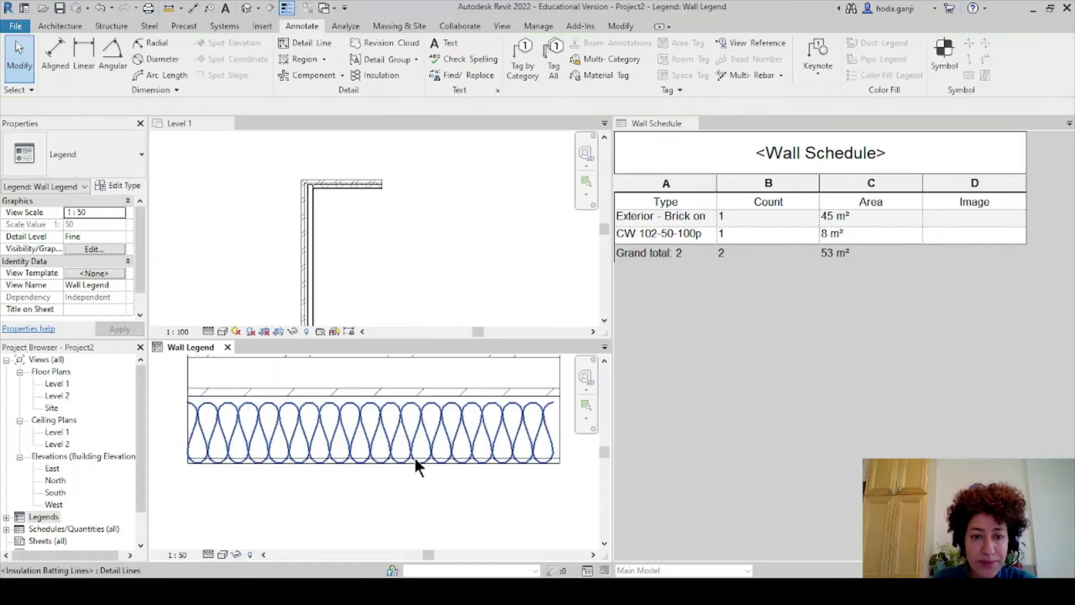
click(415, 456)
key(Right)
key(Right)
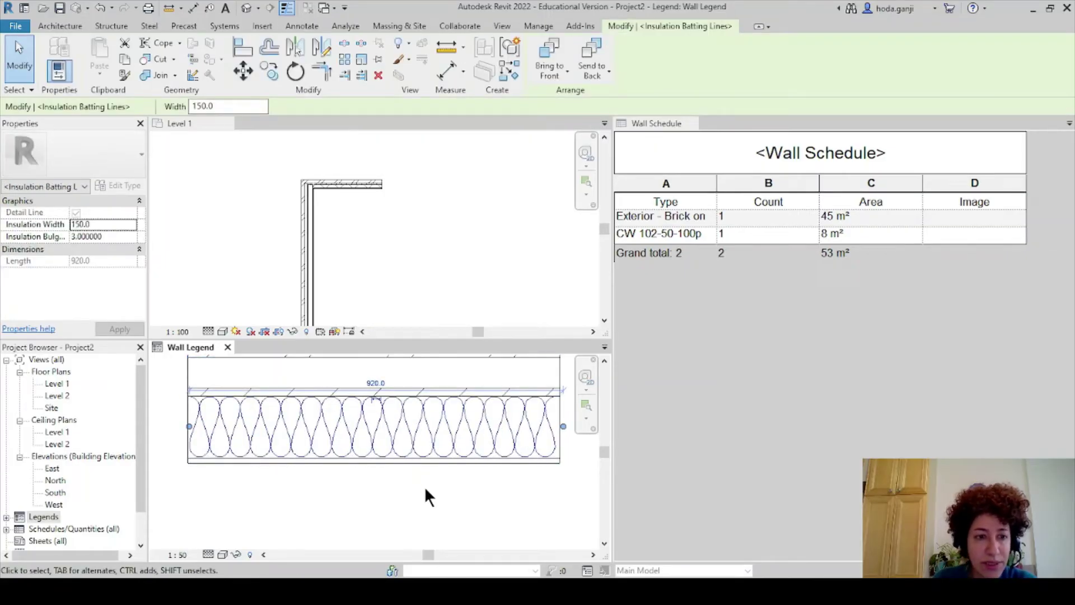
Preview the wall legend in Shaded visual style, then switch it back to Hidden Line
click(425, 495)
scroll(334, 501, down, 3)
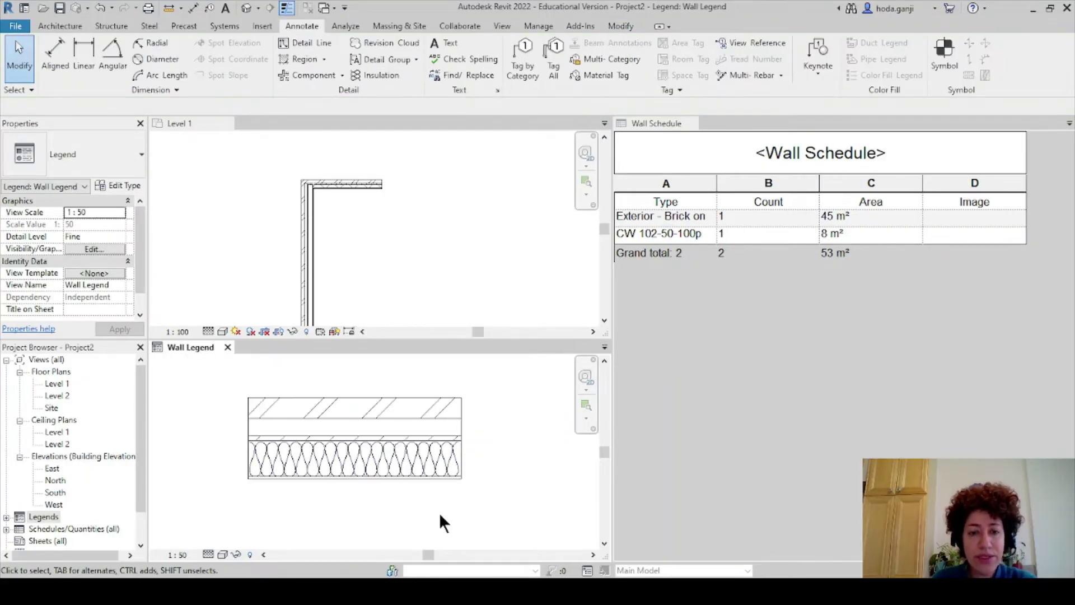
middle_drag(507, 459, 496, 462)
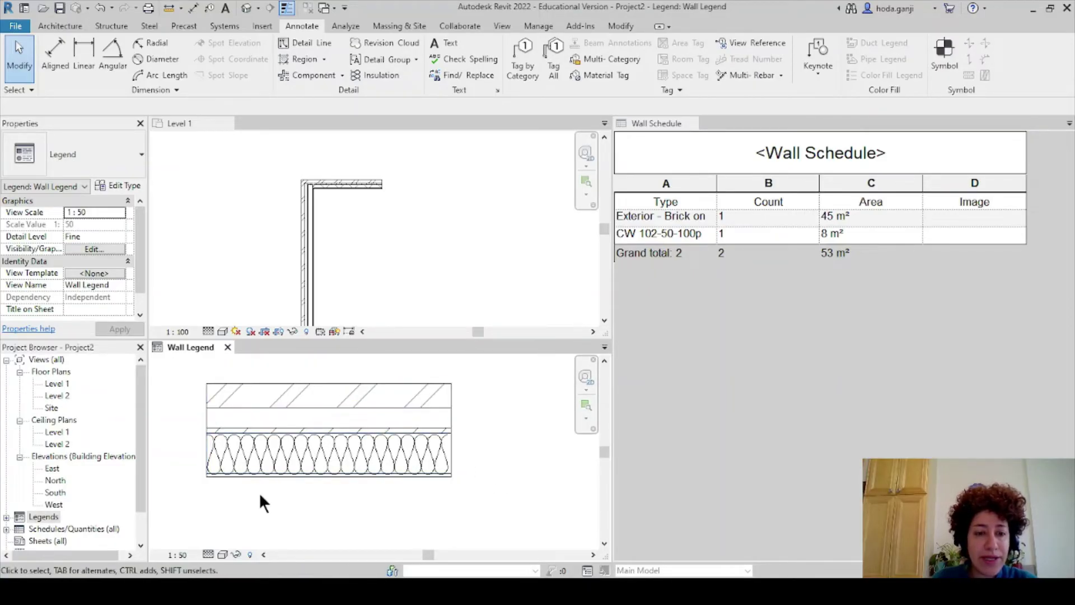
click(223, 554)
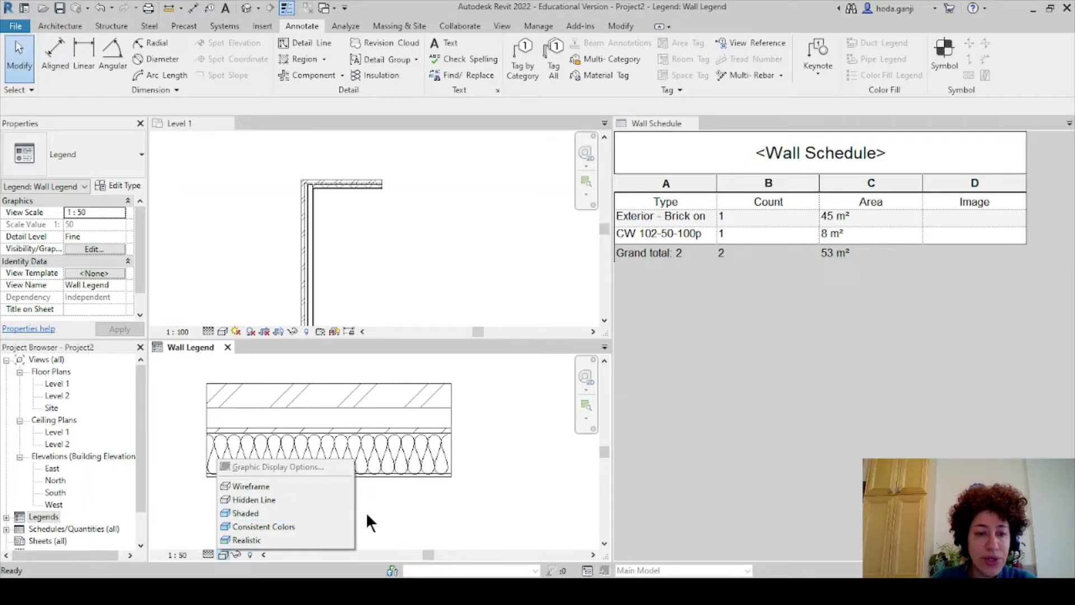
click(280, 512)
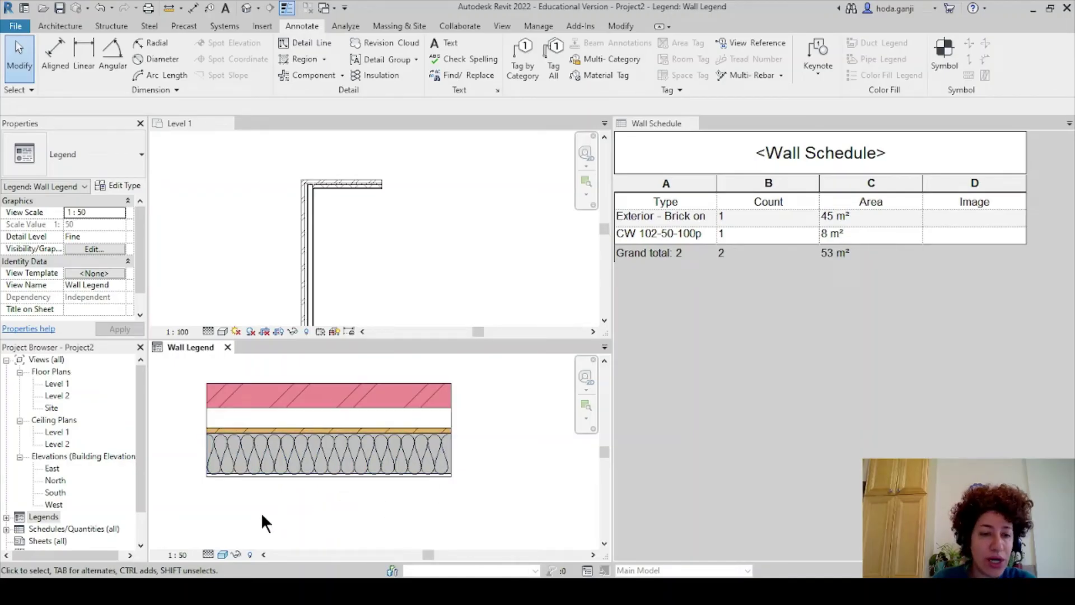
click(223, 554)
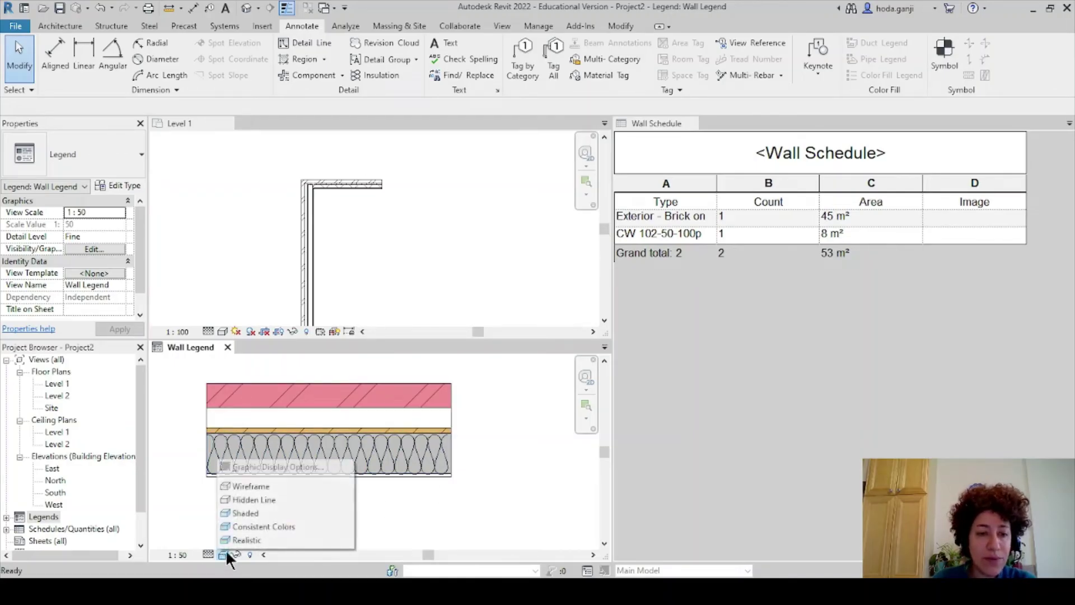
click(268, 500)
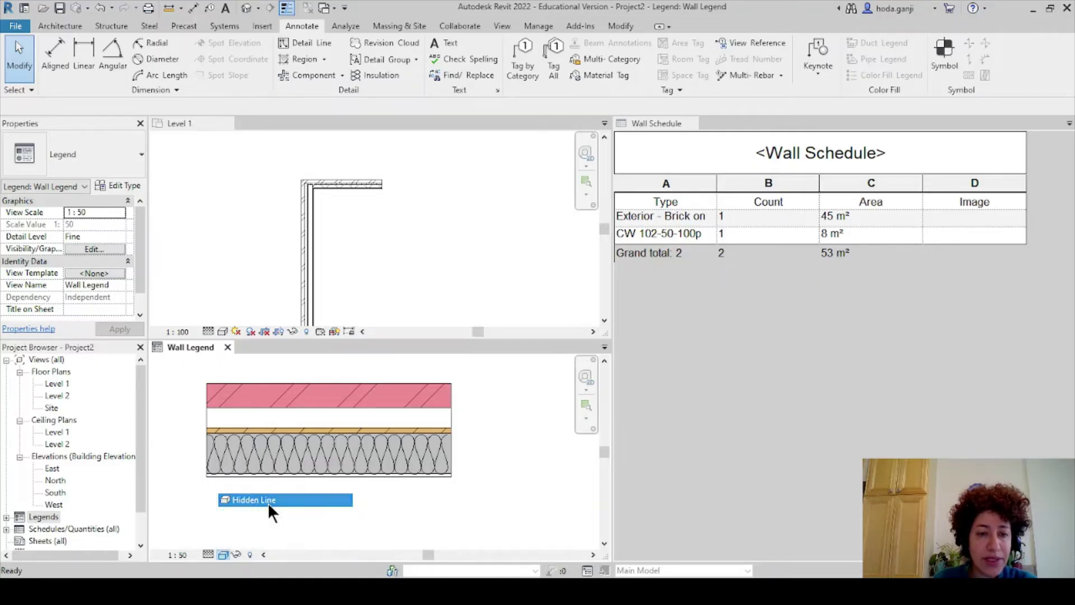
Open the Brick, Common material from the exterior brick wall's layer structure
click(305, 224)
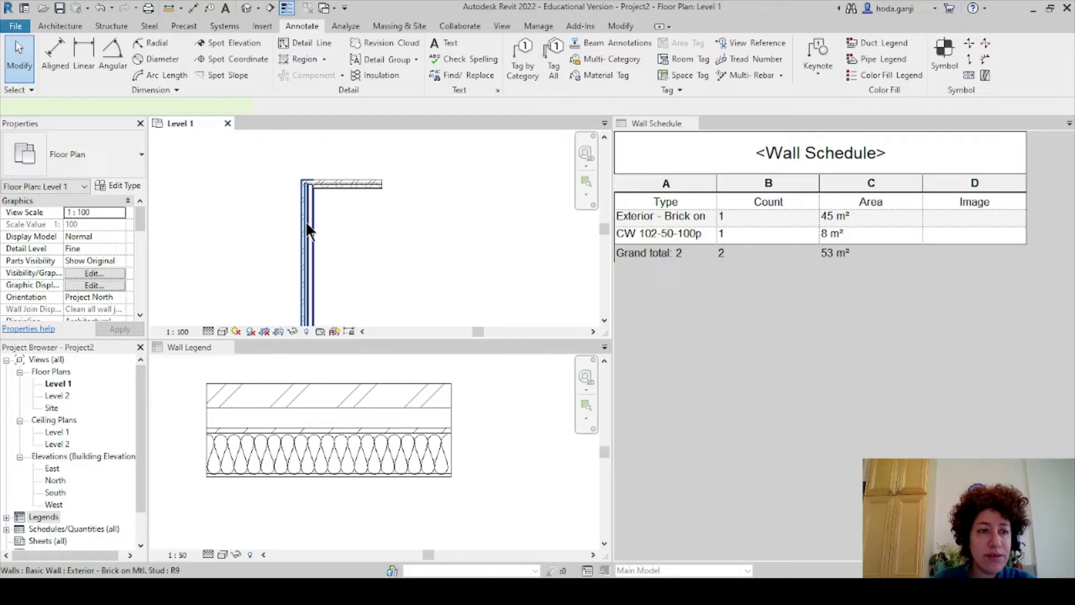
click(305, 222)
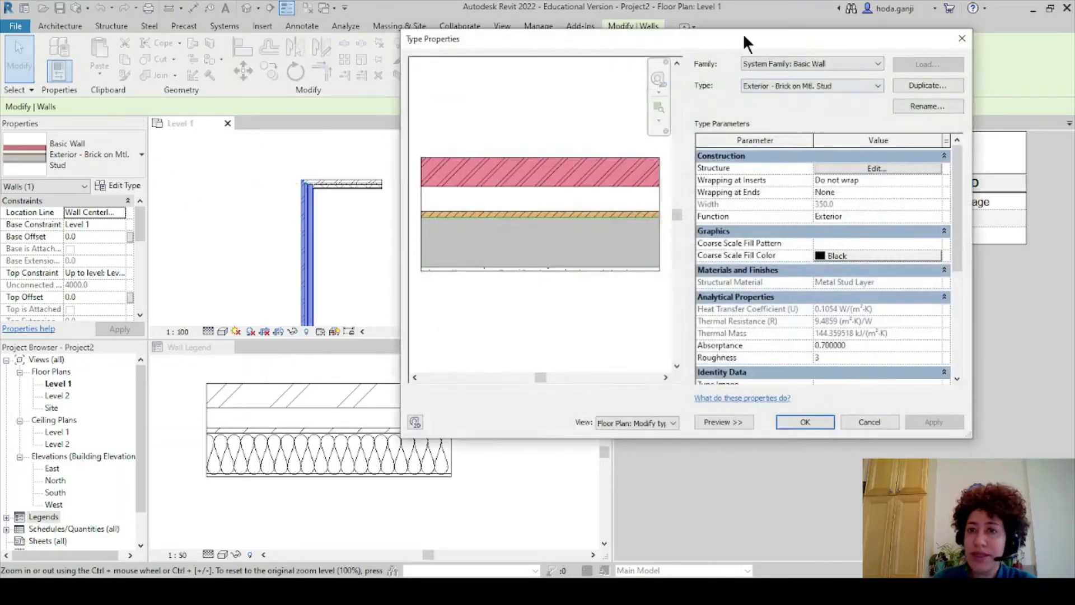
drag(744, 35, 752, 13)
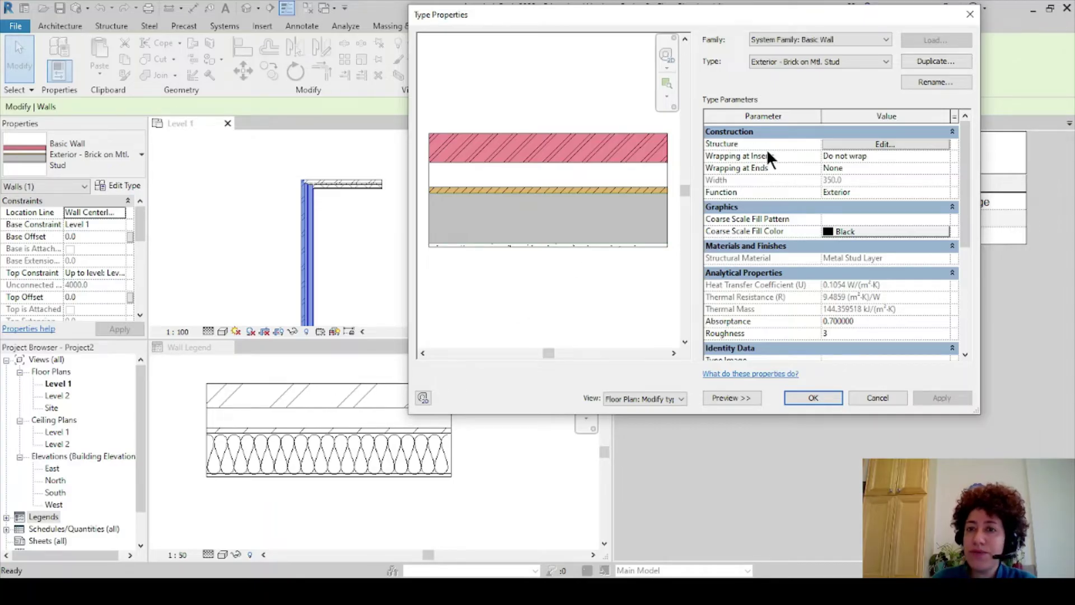
click(857, 144)
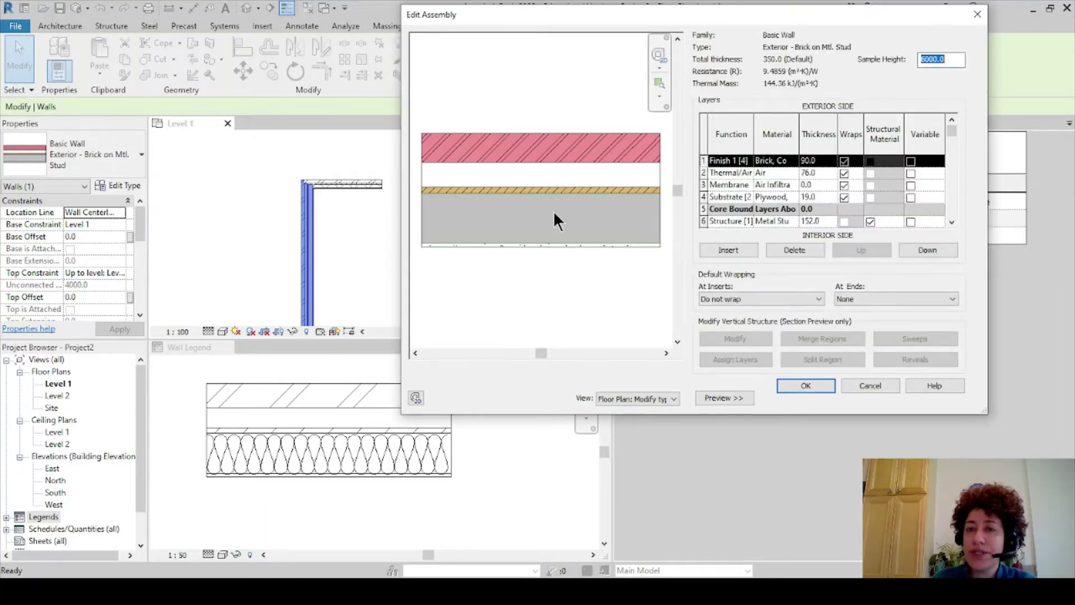
click(777, 161)
click(794, 160)
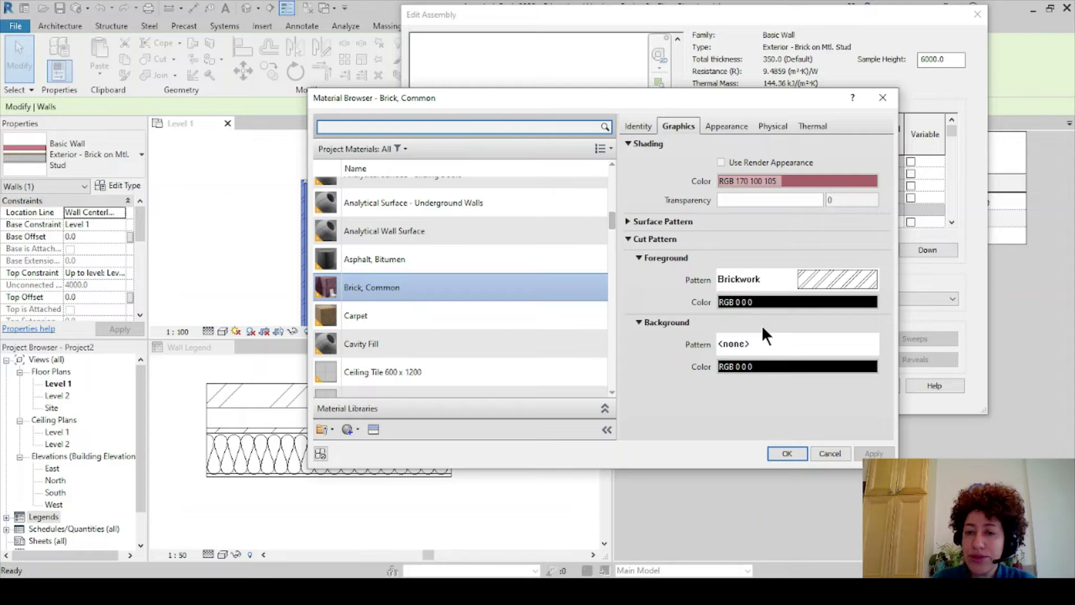
Set the cut pattern background to a solid light grey of RGB 223
click(782, 366)
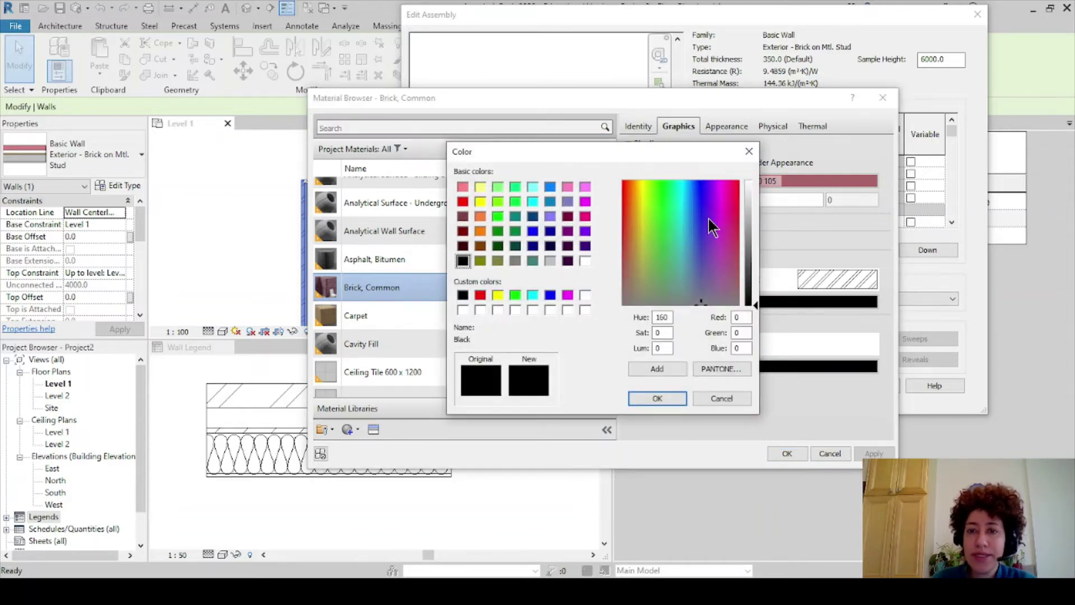
click(551, 261)
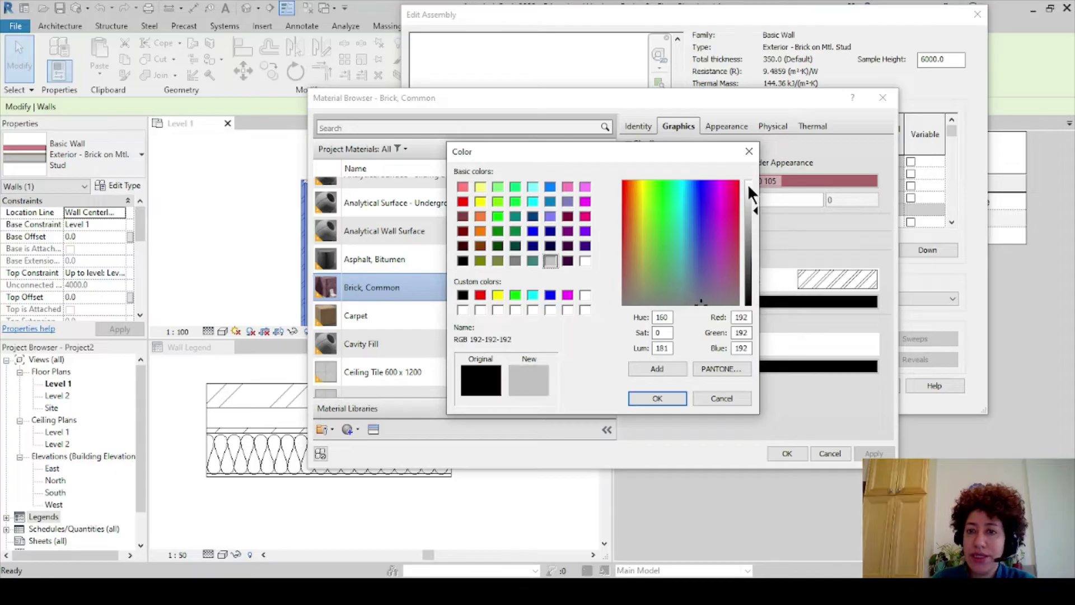
click(751, 195)
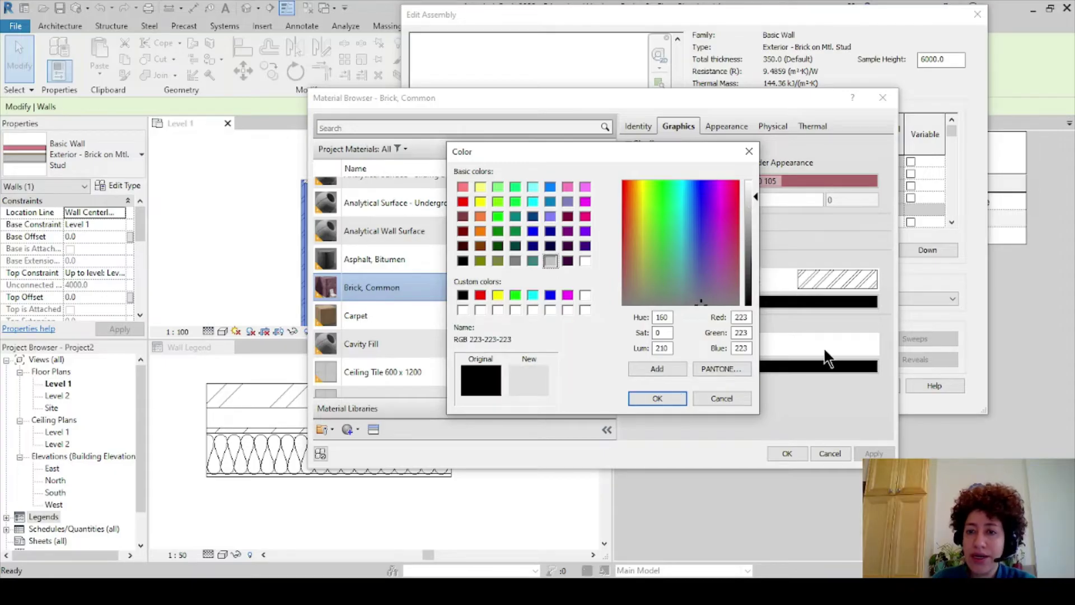
click(657, 398)
click(742, 339)
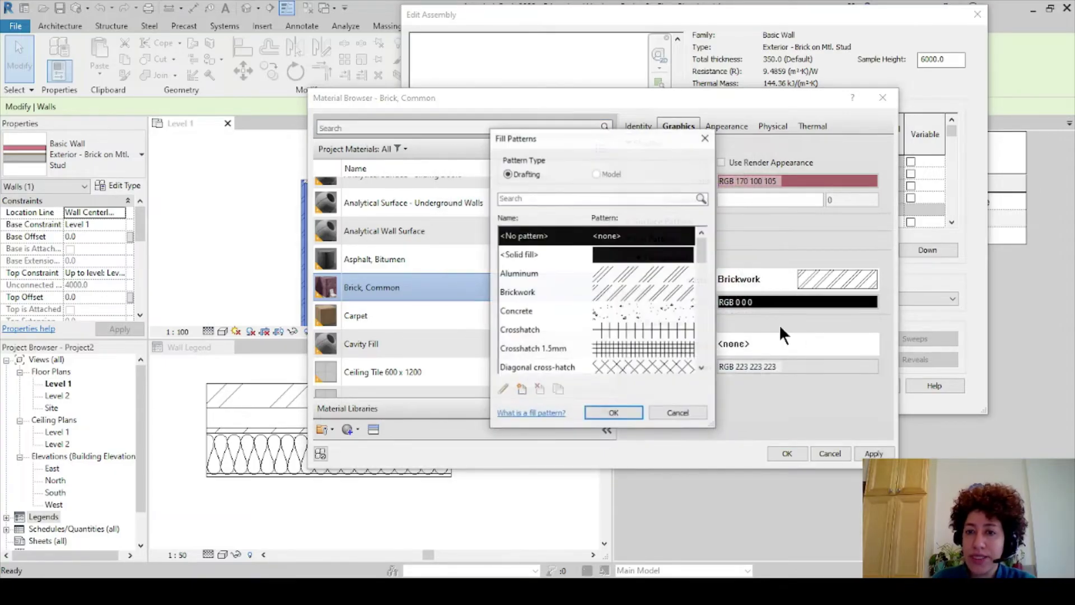
click(656, 252)
click(614, 412)
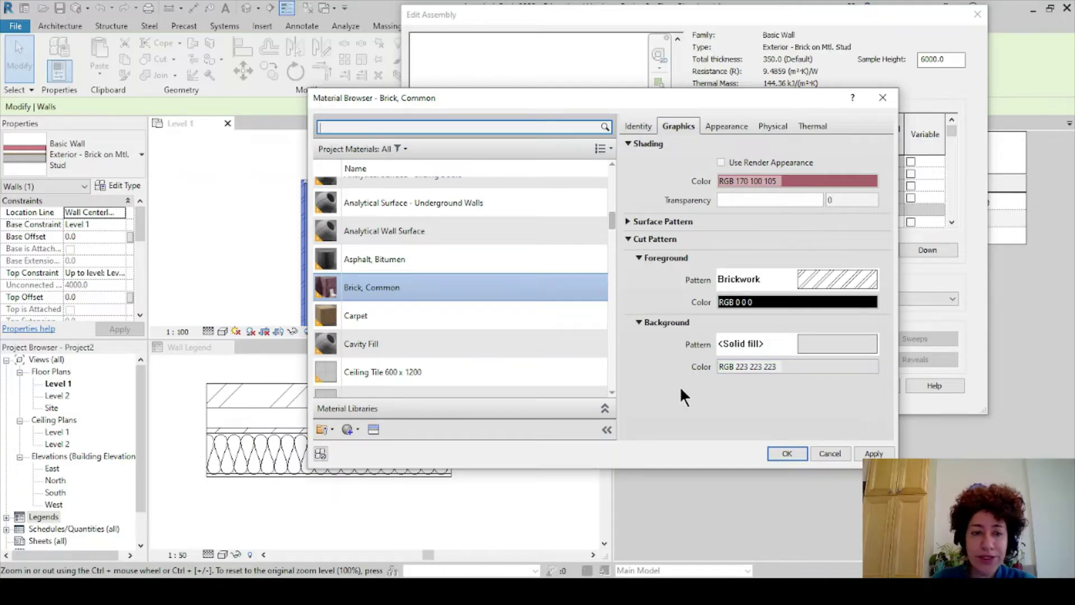
Keep solid fill, lighten the background to RGB 235 235 235, and confirm material and assembly
click(627, 221)
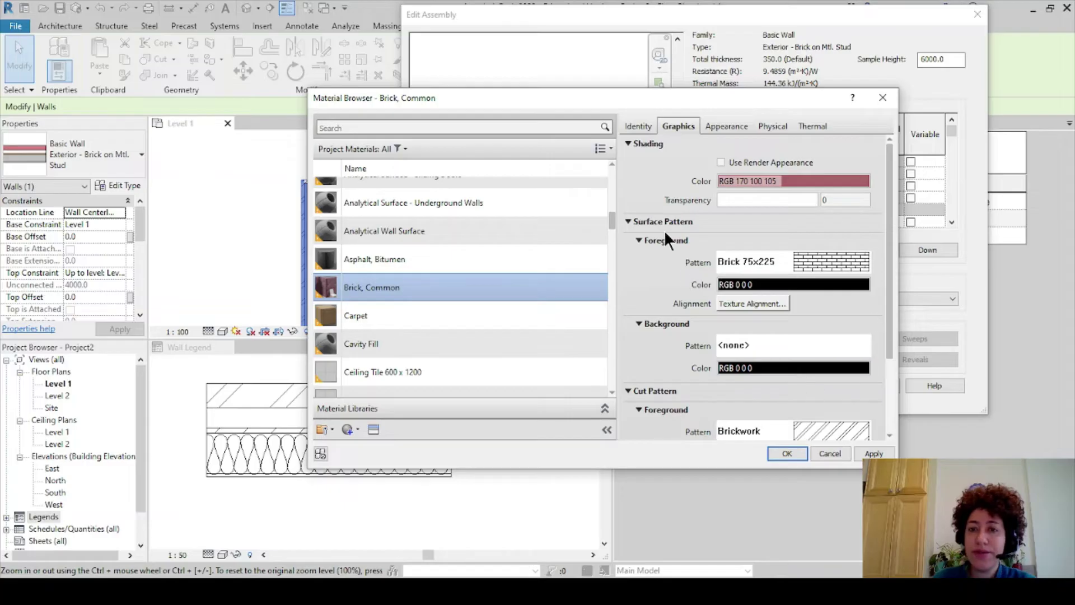
click(628, 221)
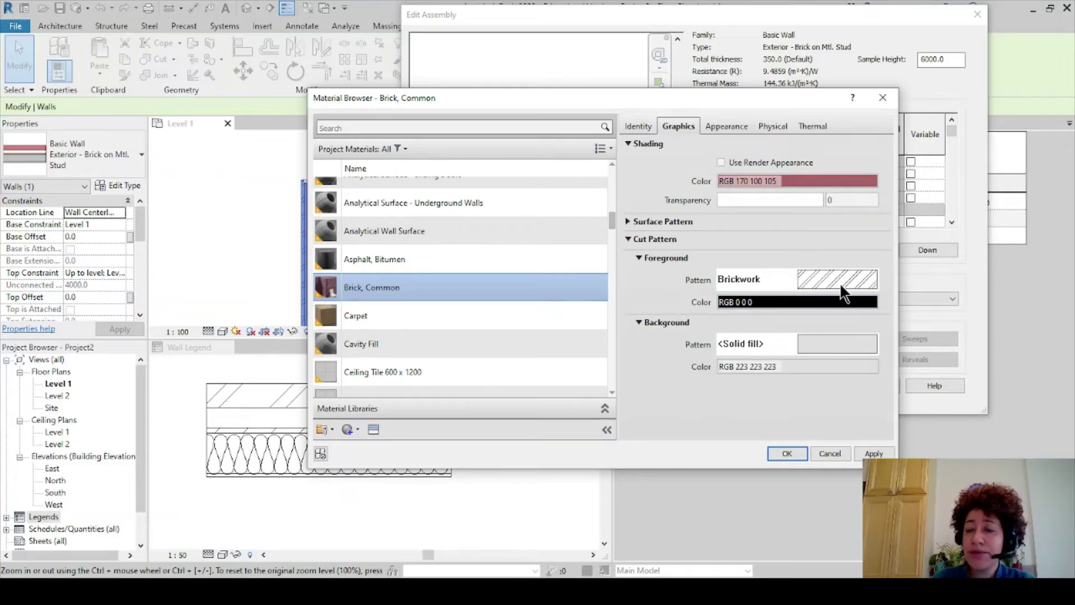
click(834, 346)
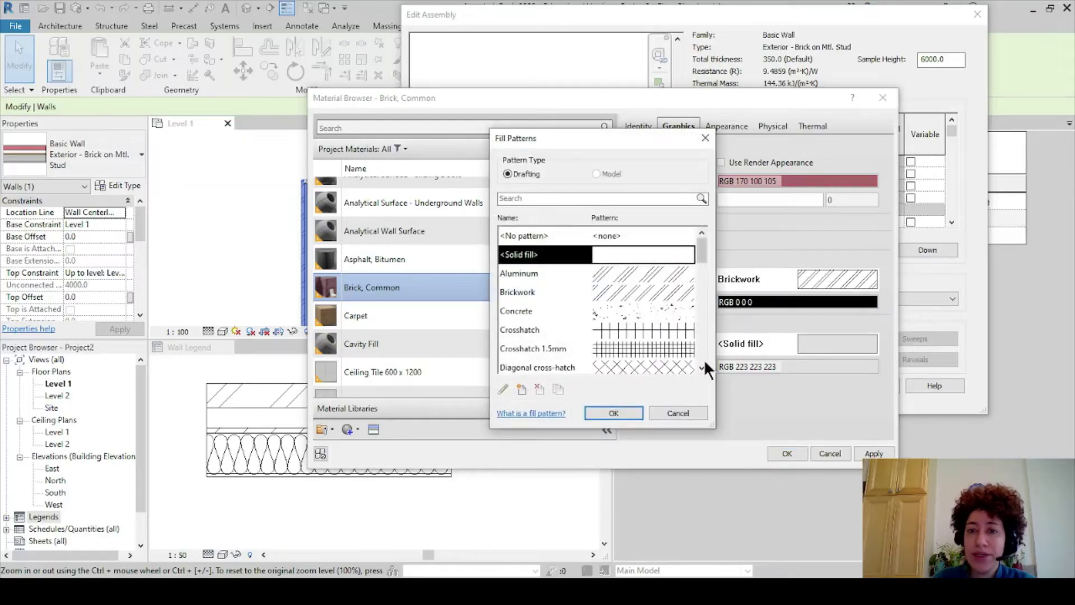
click(622, 413)
click(818, 367)
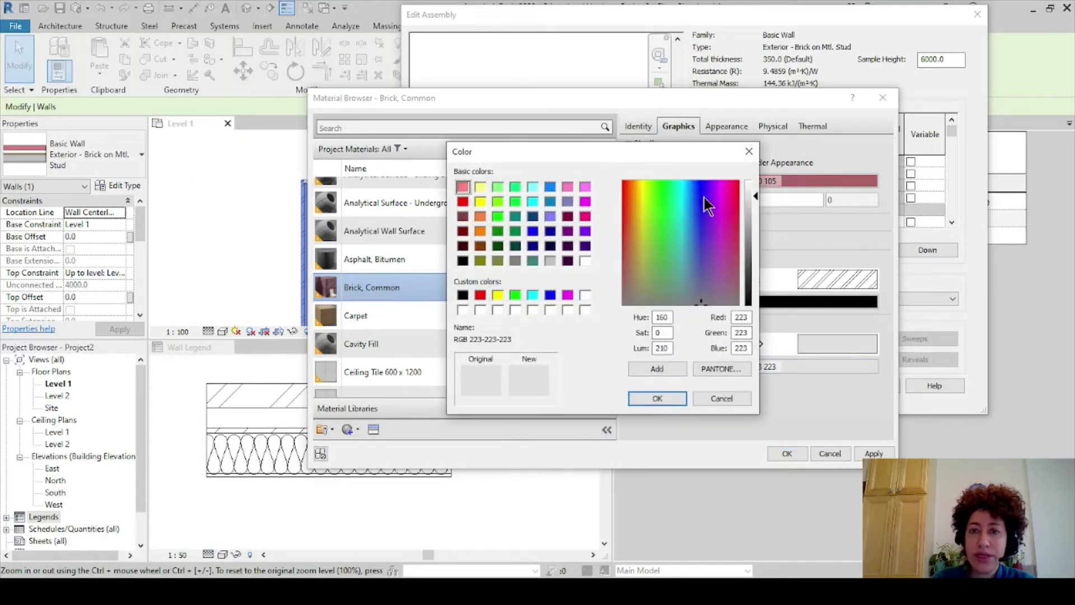
click(750, 190)
click(655, 398)
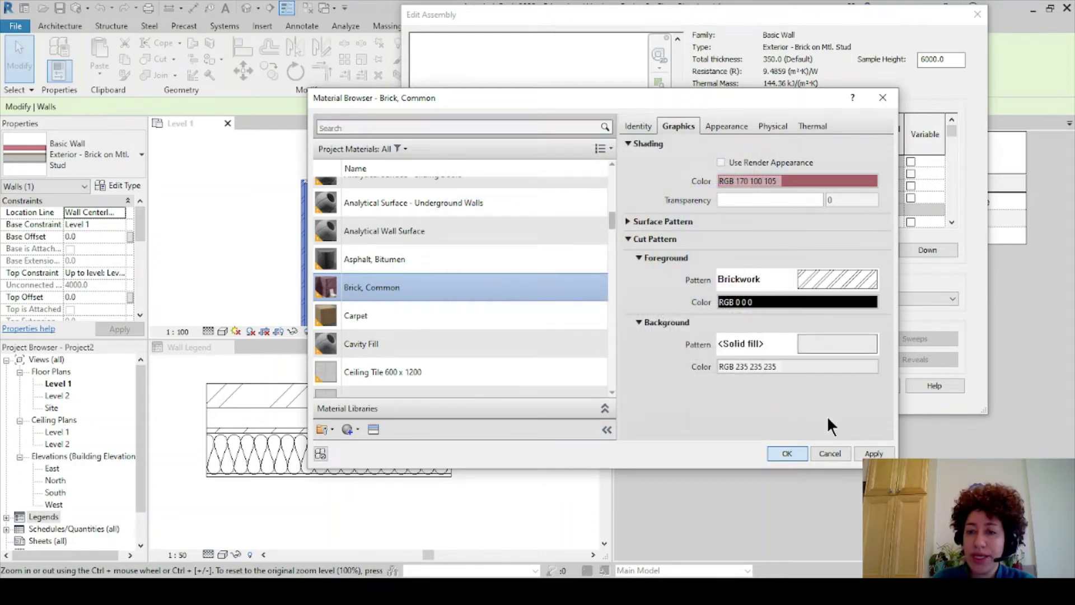
click(784, 452)
click(812, 385)
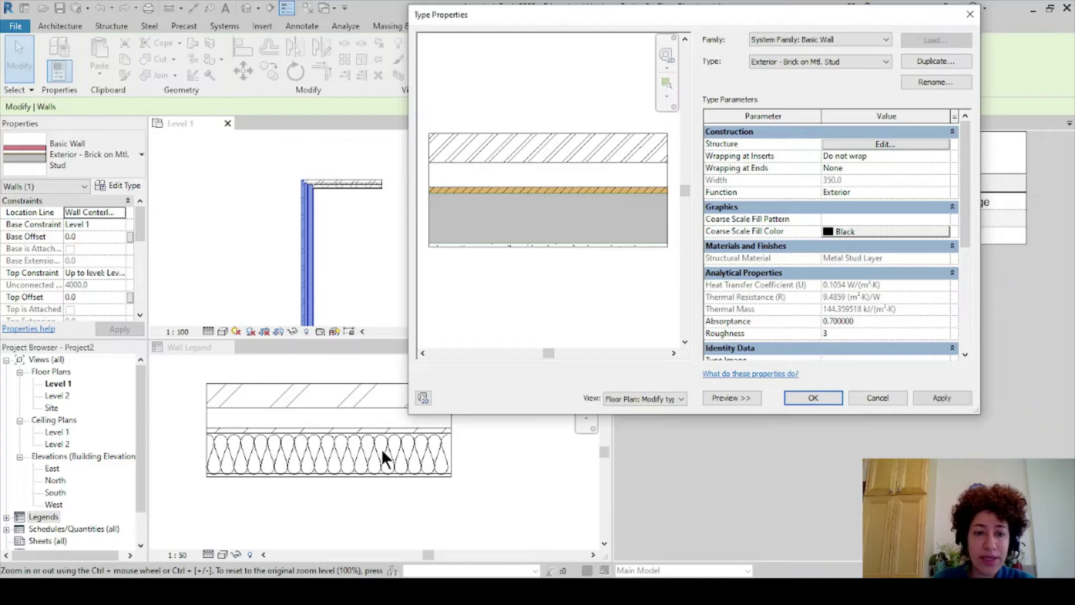
Apply the wall type properties and move the Wall Legend drawing to the left
click(812, 397)
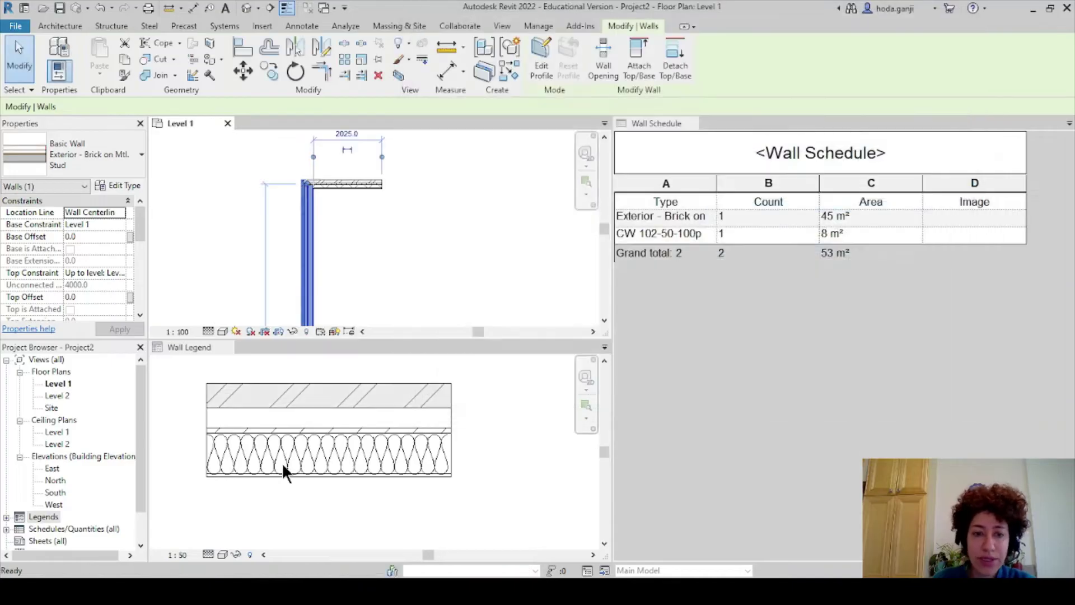
click(308, 428)
click(223, 554)
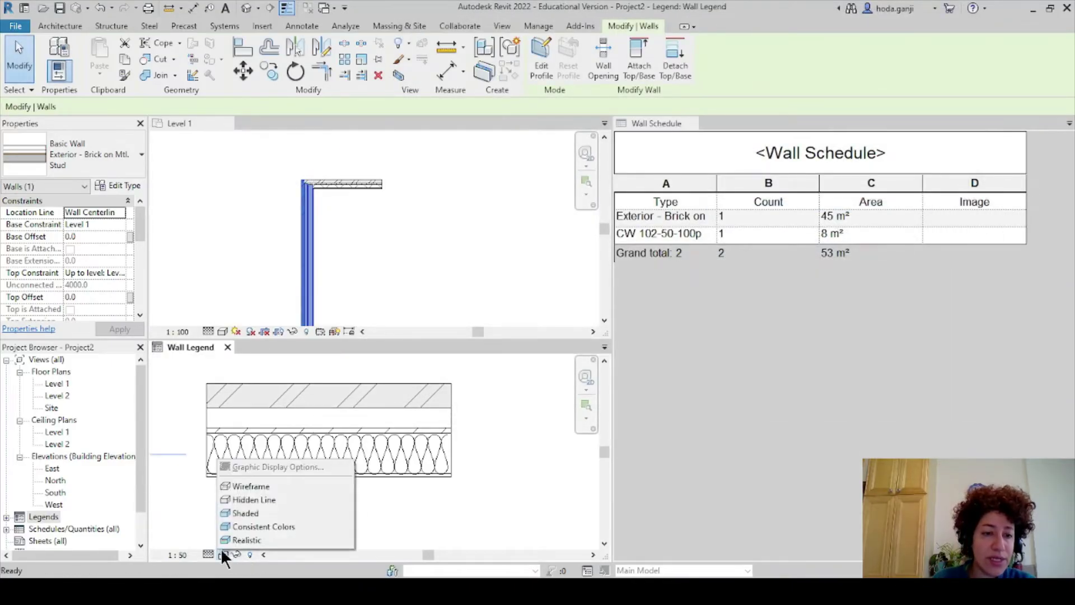
click(423, 499)
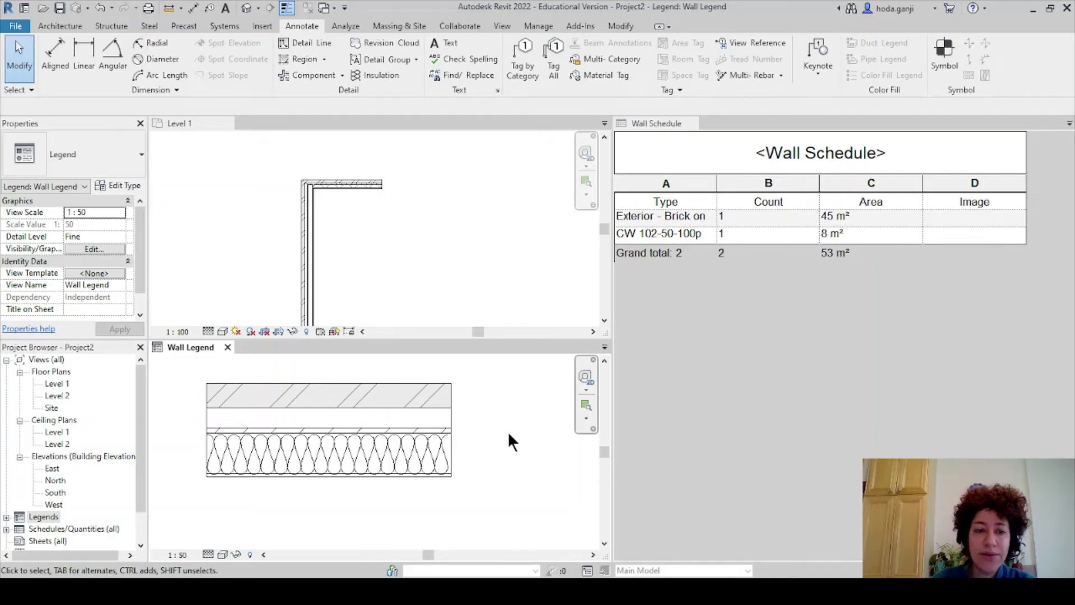
scroll(456, 405, down, 1)
scroll(465, 420, down, 1)
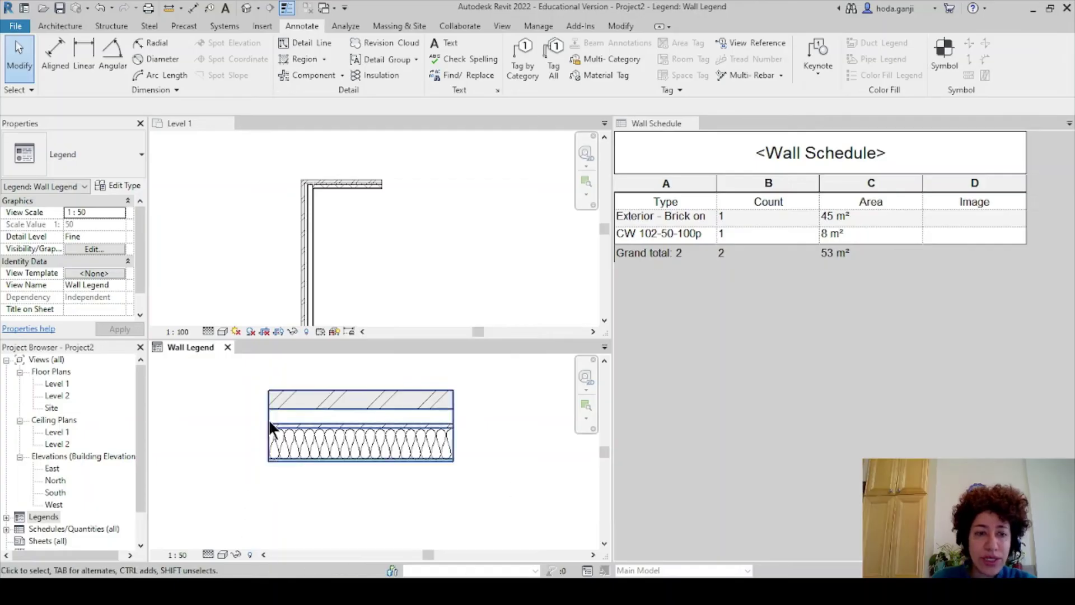
drag(378, 402, 348, 405)
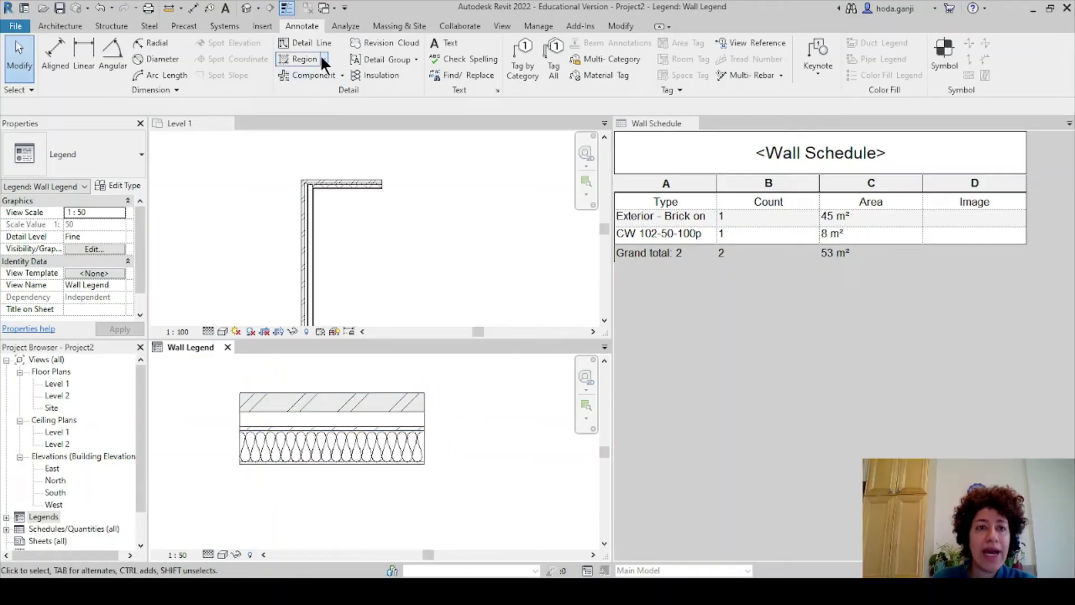
Draw and delete a test detail line beside the legend, then narrow the schedule's Count column
click(299, 44)
click(221, 368)
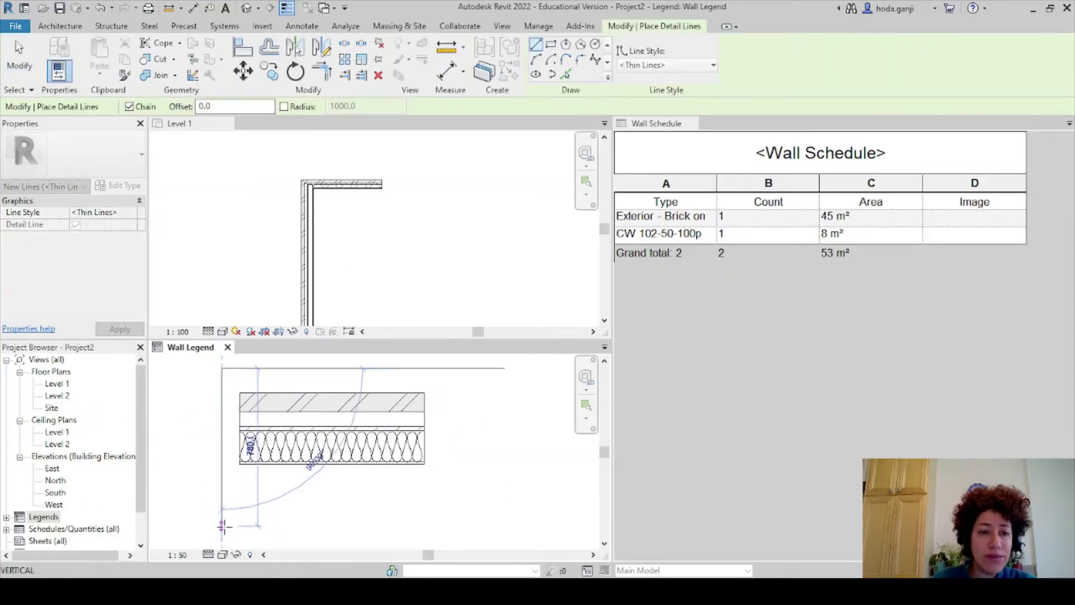
click(221, 525)
key(Escape)
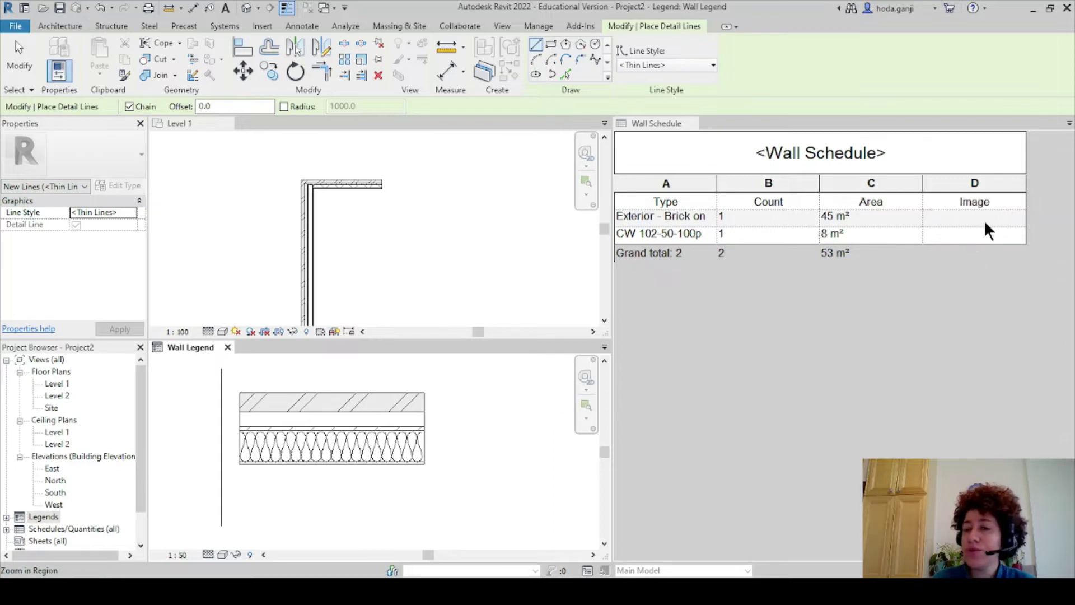
key(Escape)
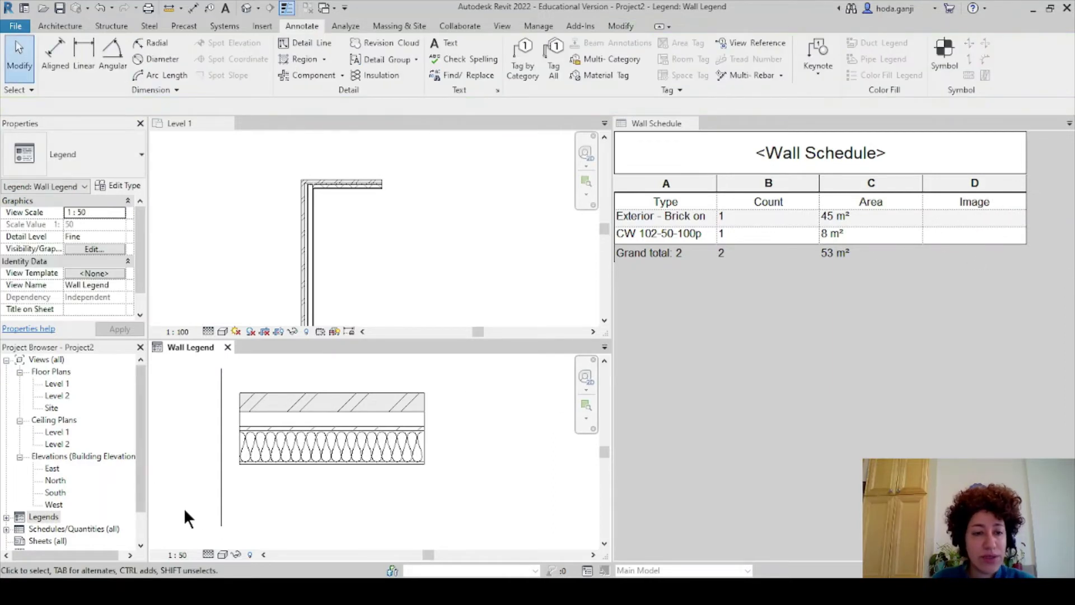
click(223, 496)
key(Delete)
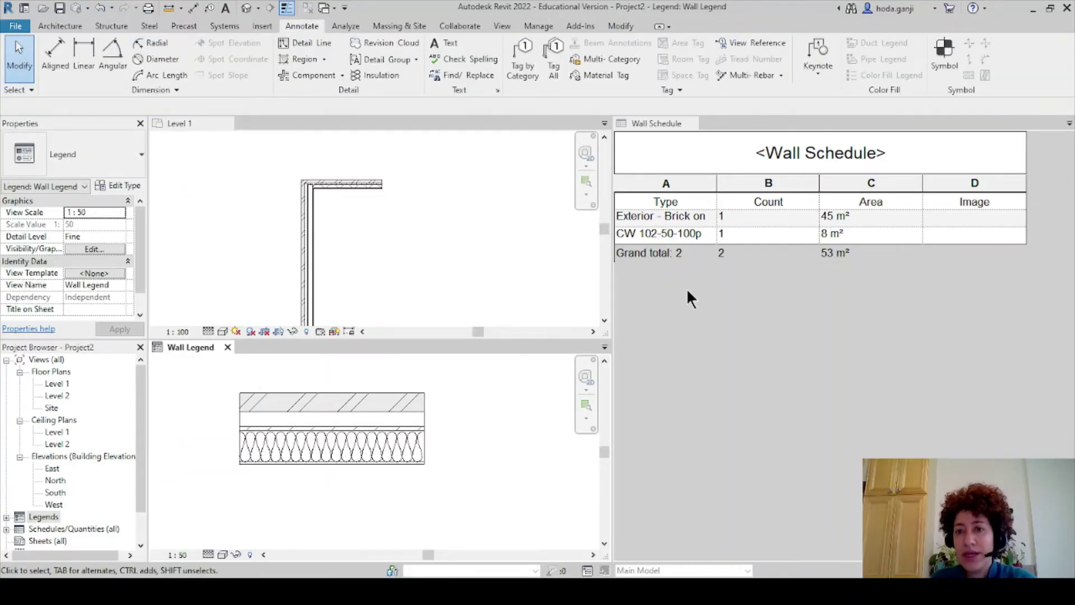
drag(821, 182, 754, 182)
key(ctrl+Tab)
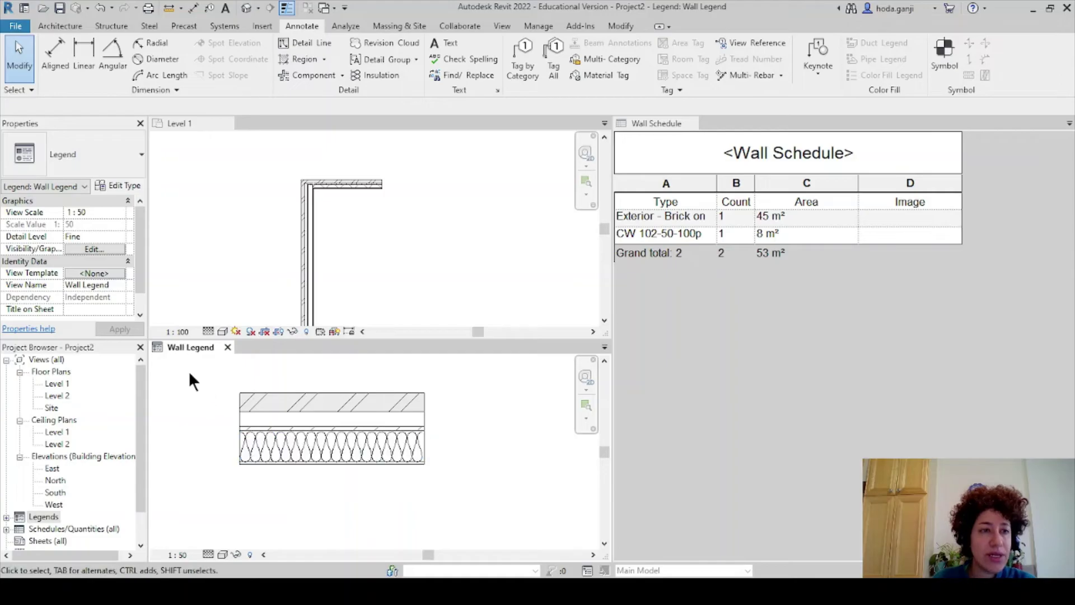
Export the Wall Legend as a 512-pixel image with shaded views in JPEG (lossless)
click(15, 26)
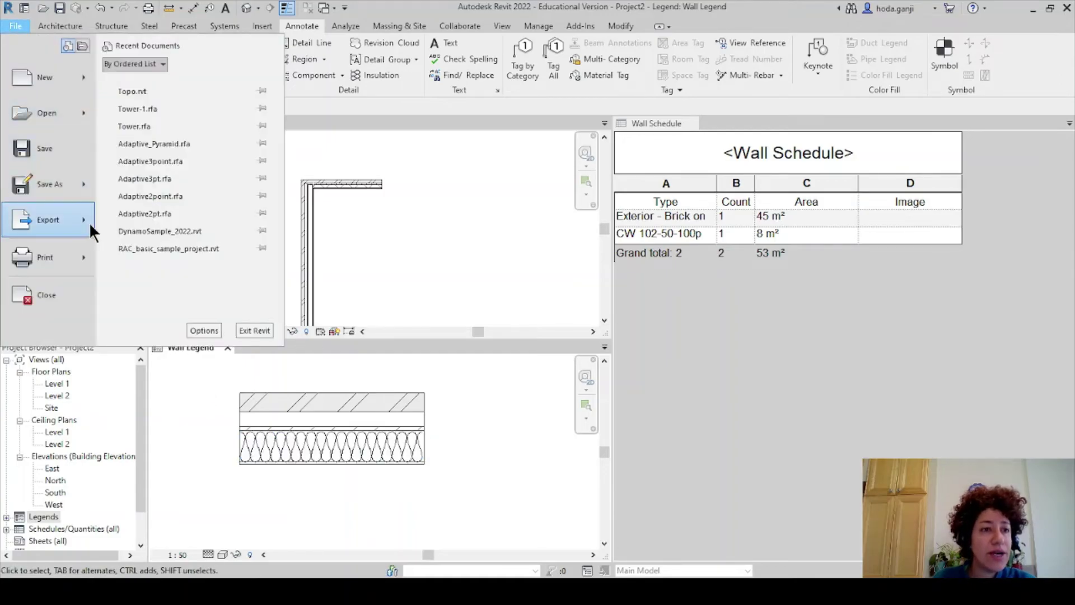
mouse_move(85, 220)
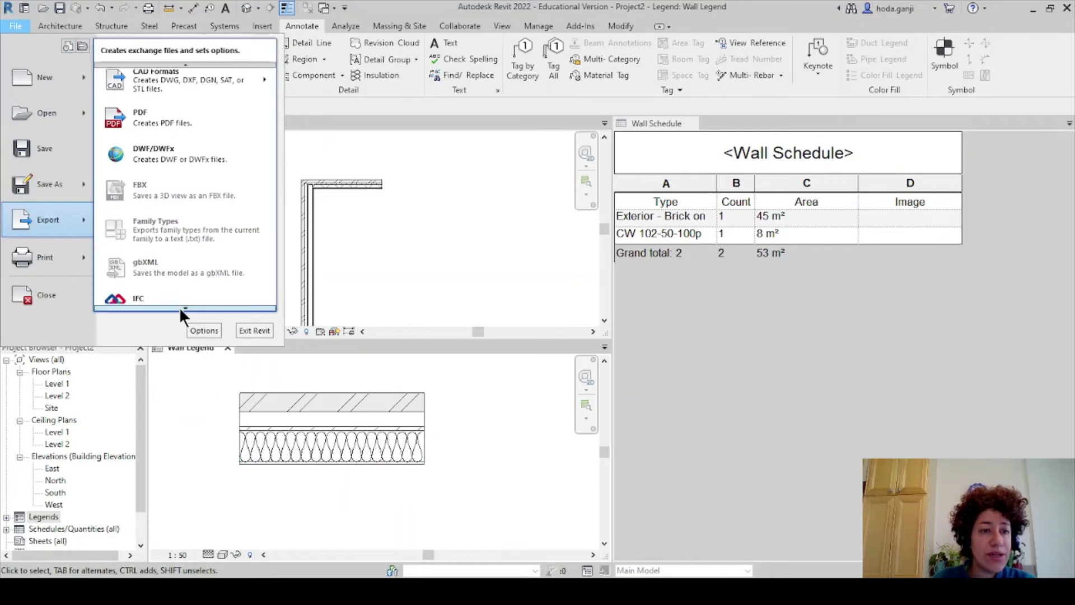
mouse_move(184, 307)
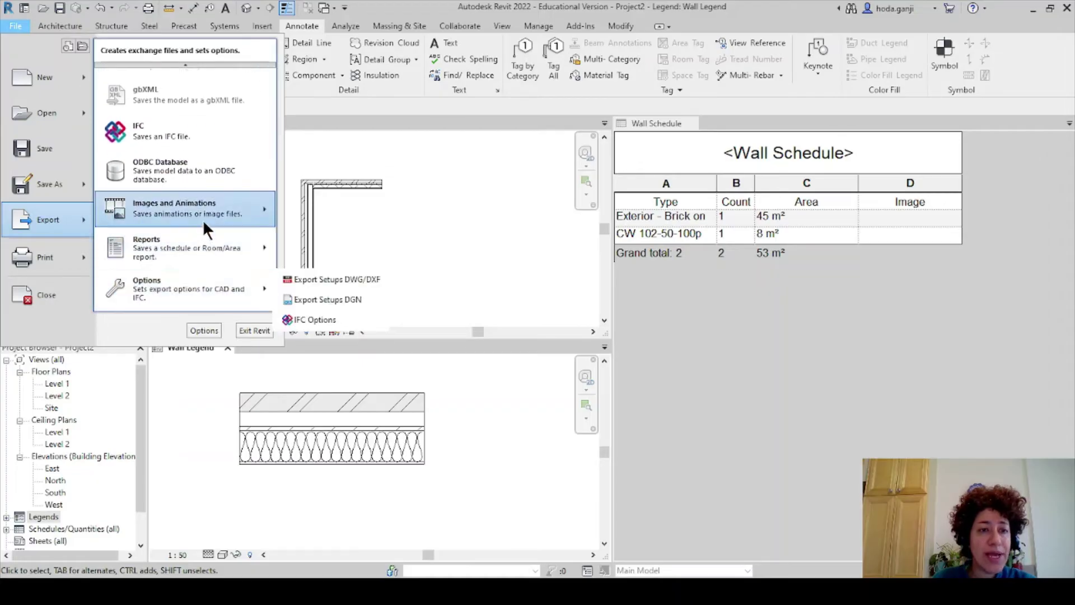
mouse_move(202, 220)
click(304, 243)
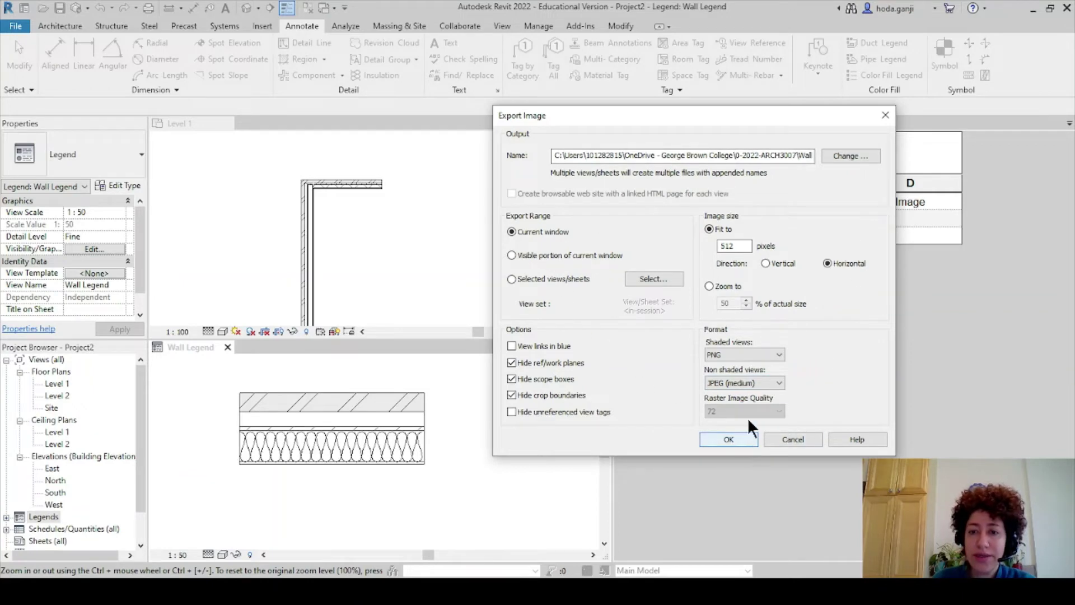
click(775, 353)
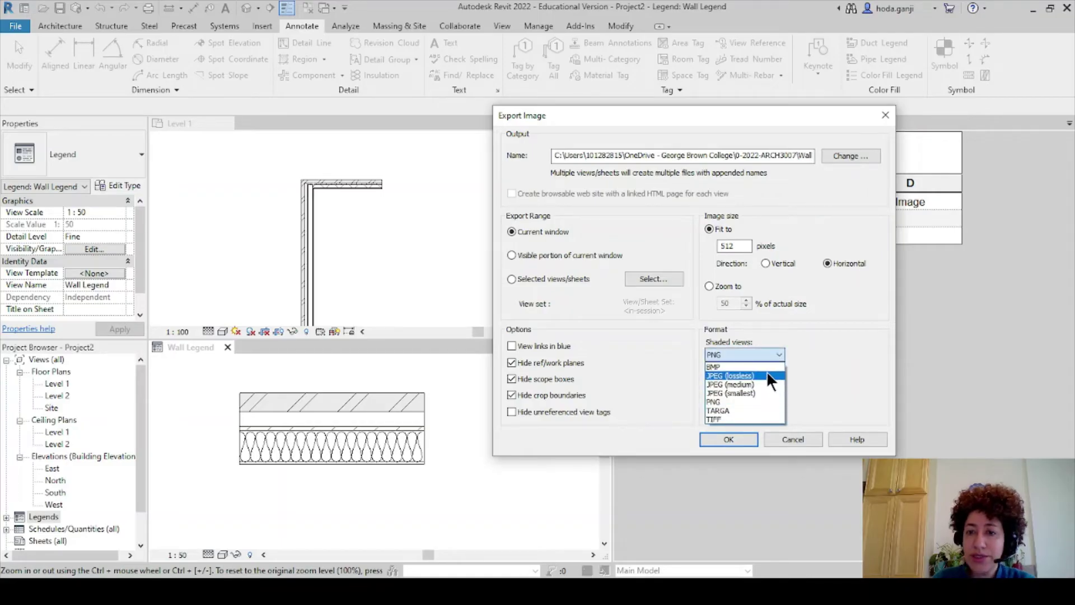
click(767, 371)
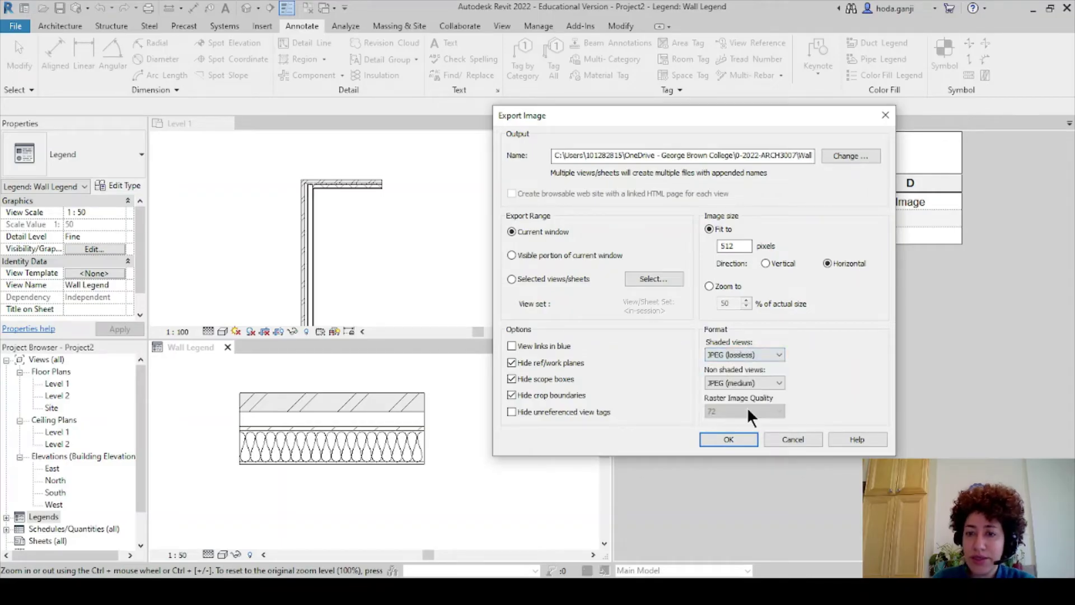
click(729, 439)
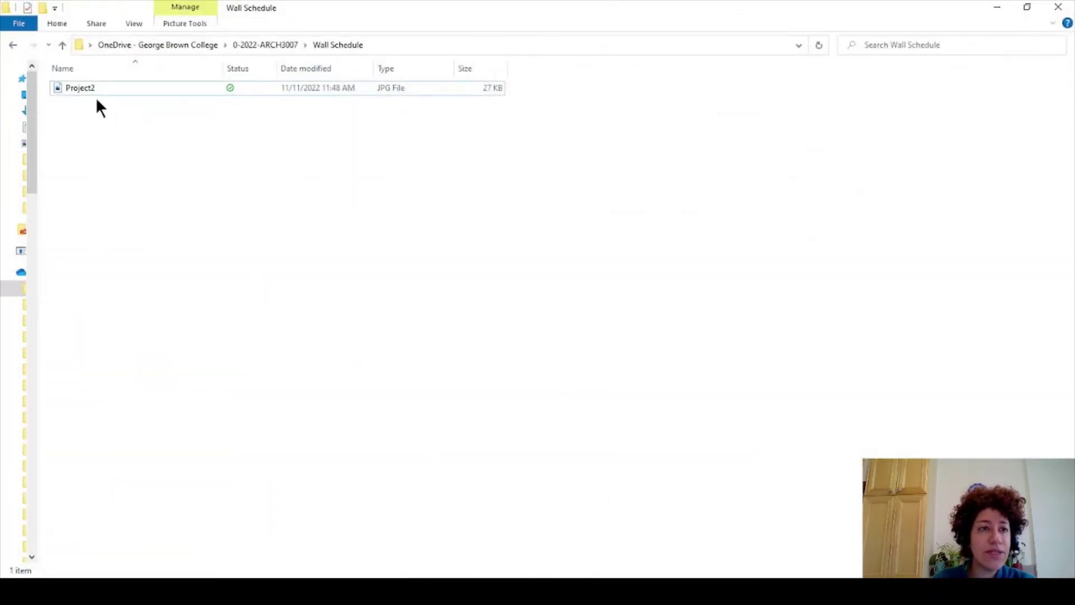
Preview the exported Project2.jpg, then start renaming the file, typing 'Metal StudBrick'
double_click(84, 88)
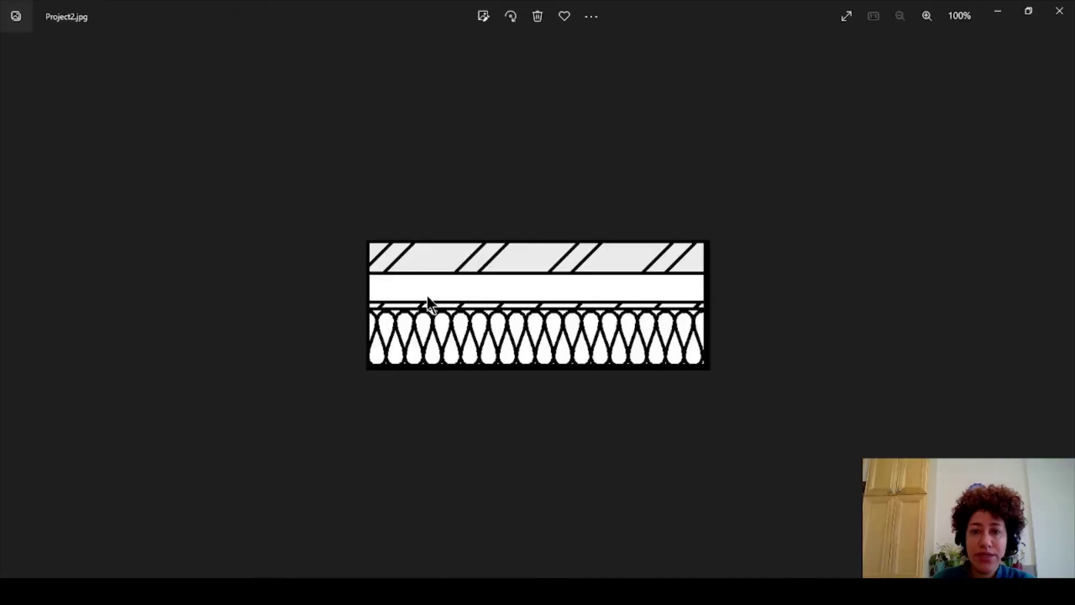
click(1059, 10)
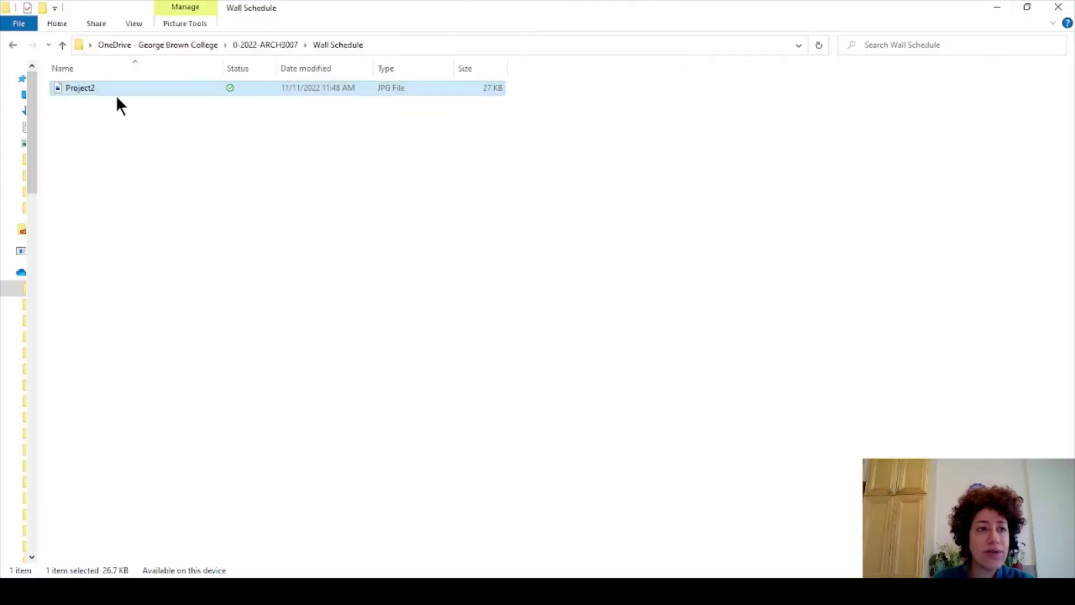
right_click(69, 88)
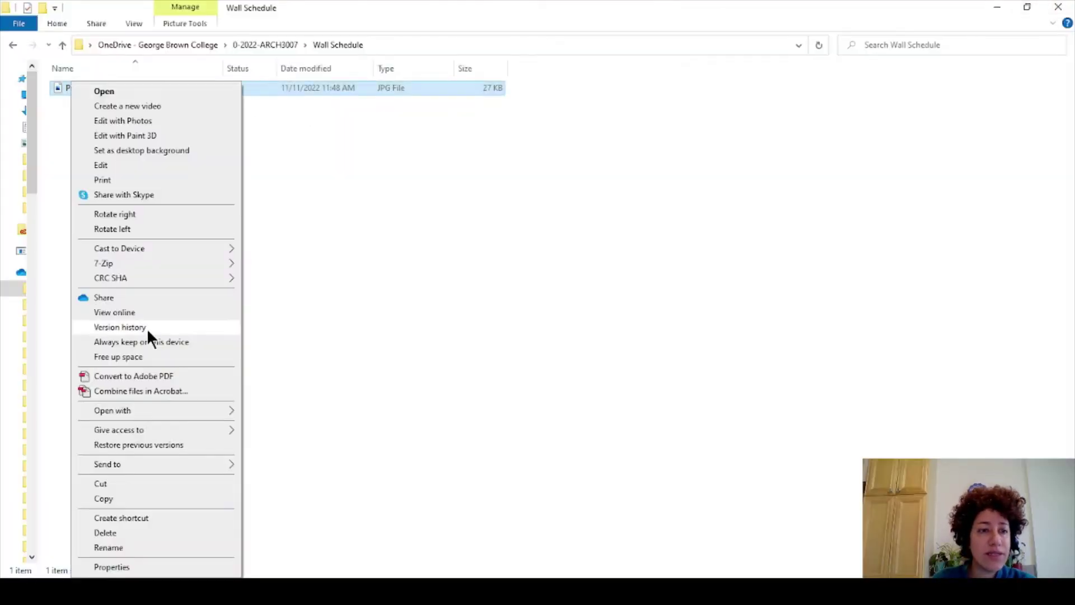
click(127, 547)
text(Meta)
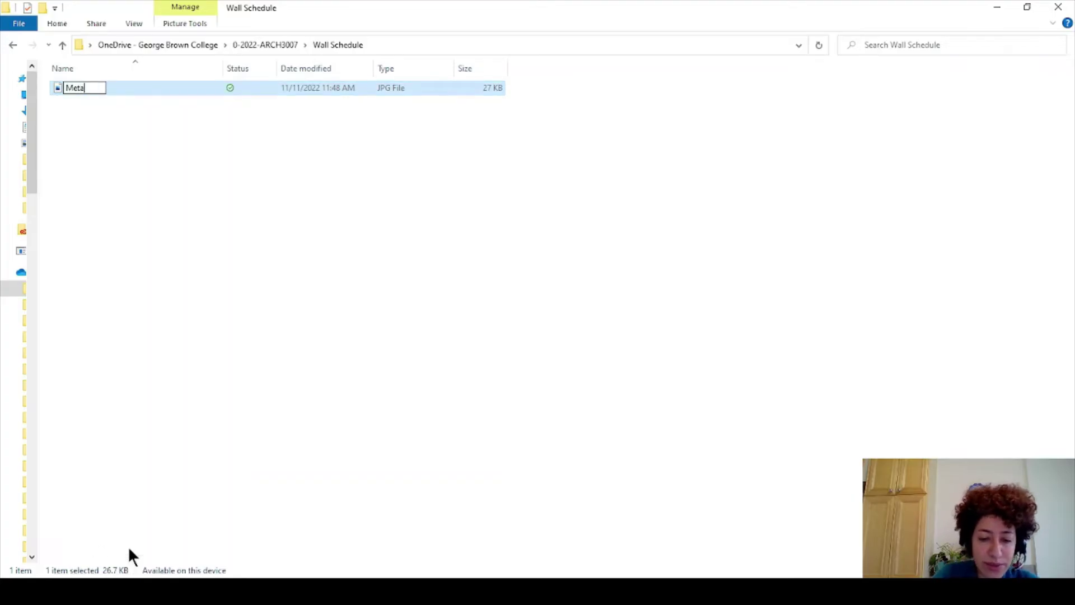
text(l Stud)
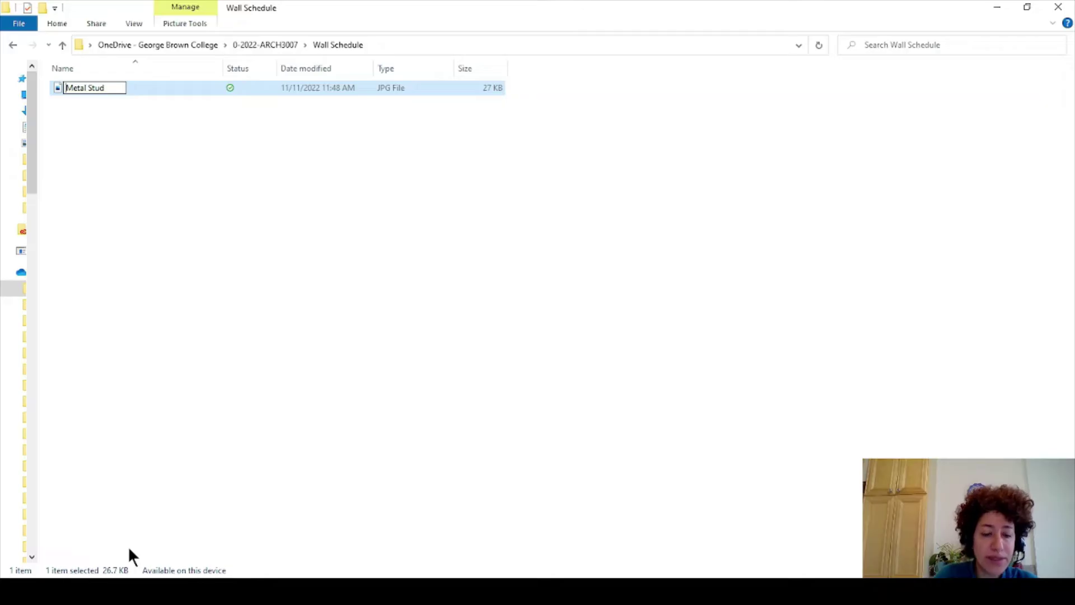
text(Brick)
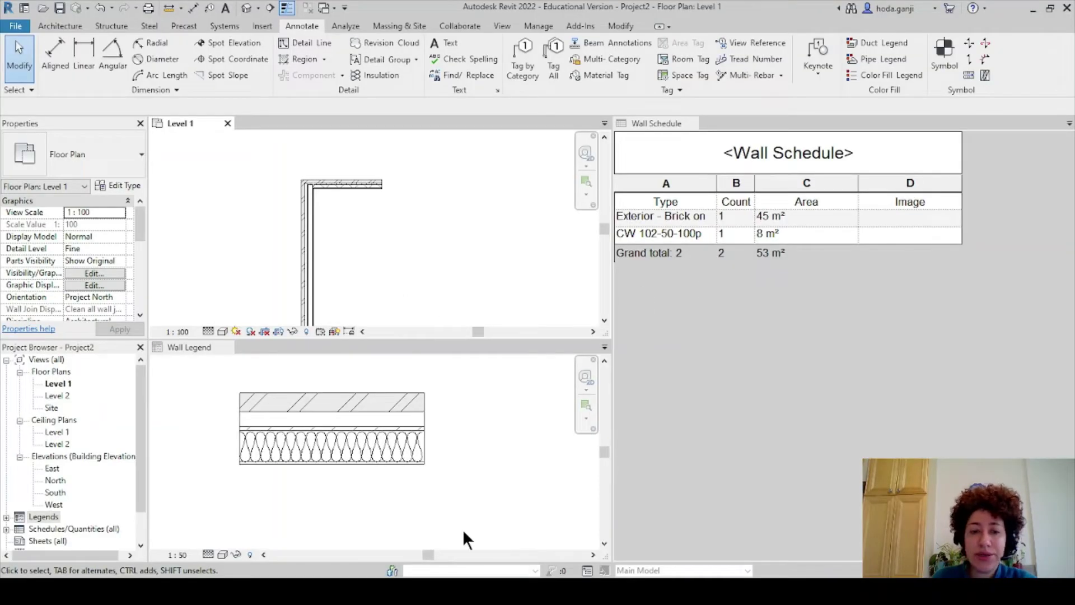
Launch Snipping Tool and capture the area around the wall legend
key(super)
text(snip)
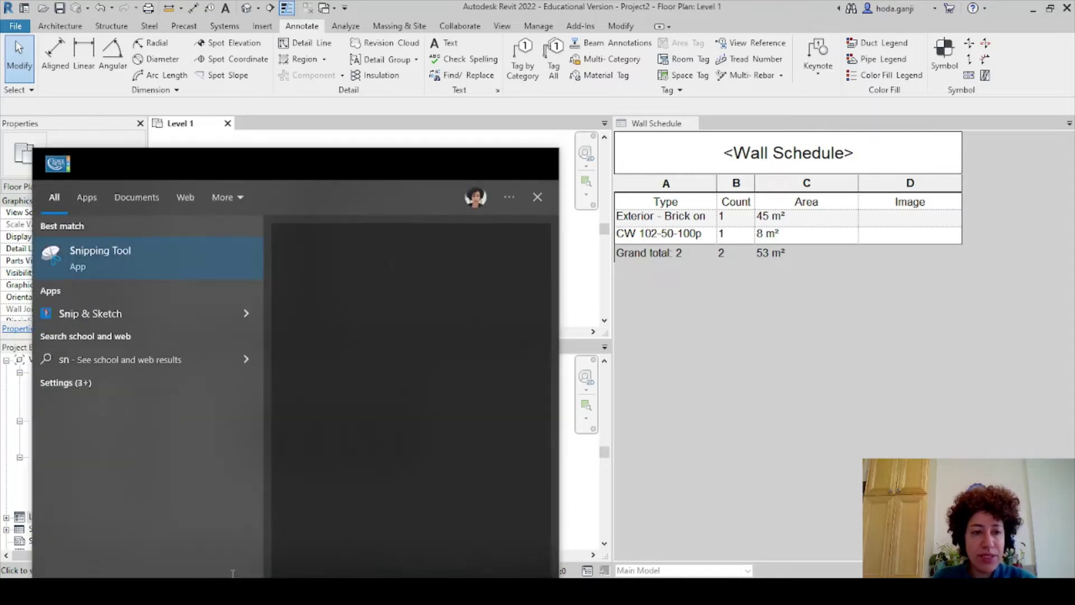
click(132, 264)
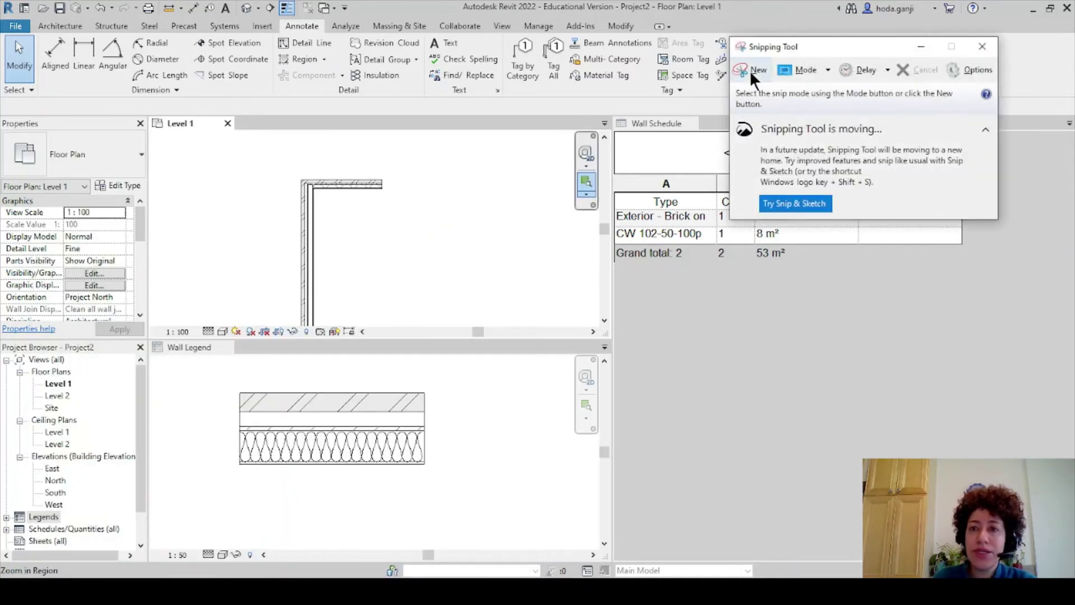
click(751, 71)
drag(235, 387, 430, 469)
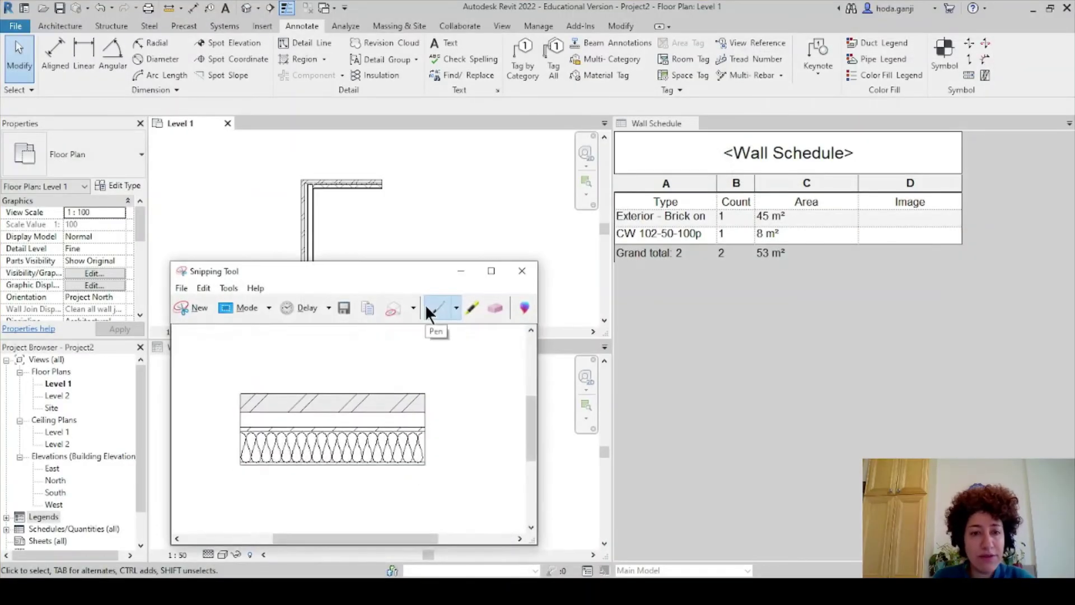
Save the capture as PNG 'Brick wall' and close the capture window
key(ctrl+s)
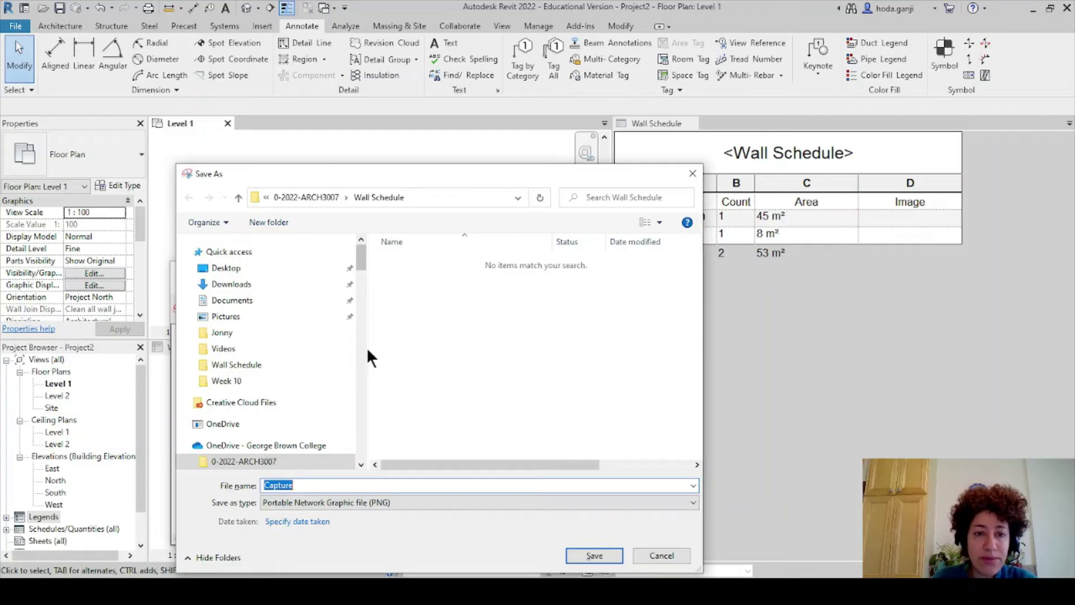
drag(368, 348, 212, 348)
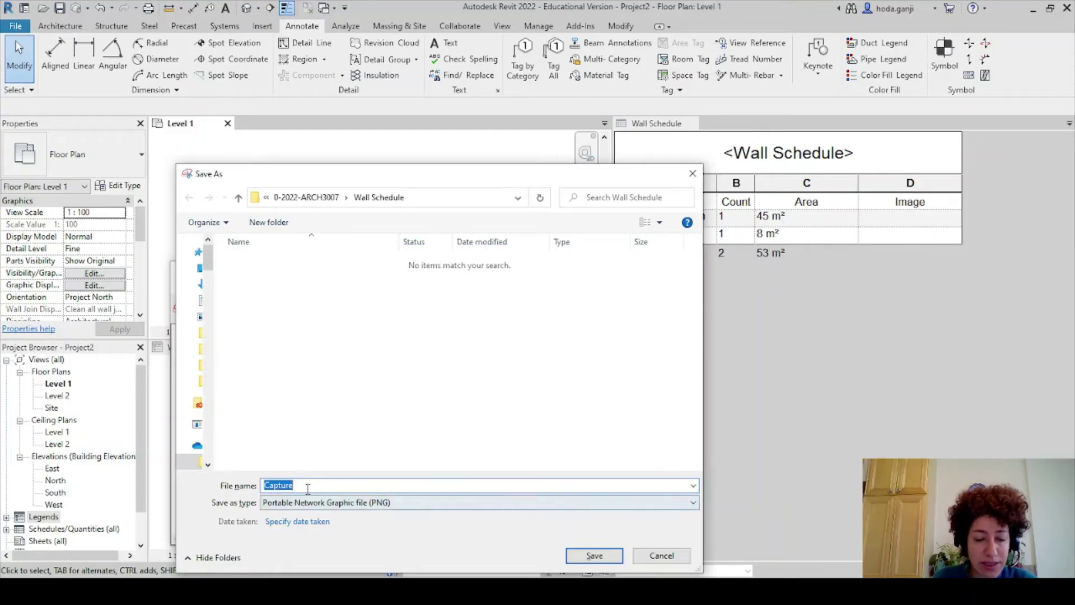
text(Bri)
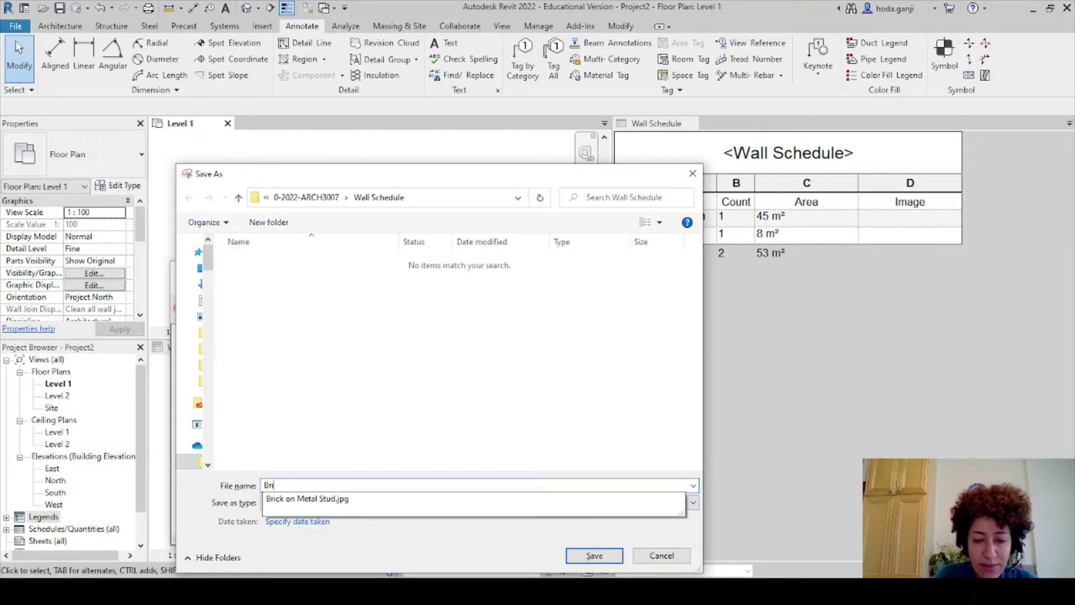
text(ck wall)
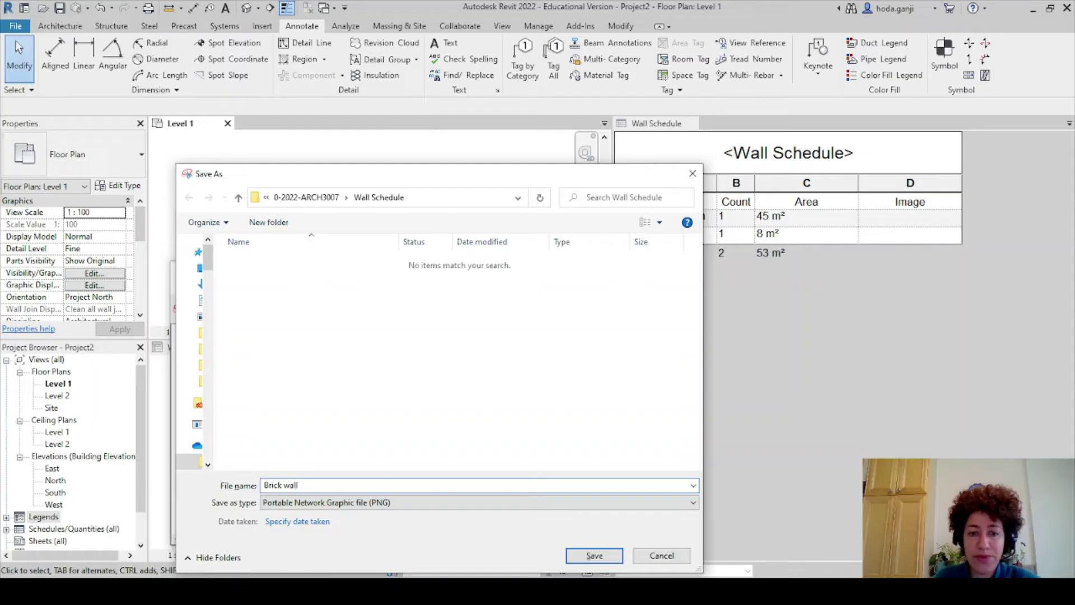
click(595, 555)
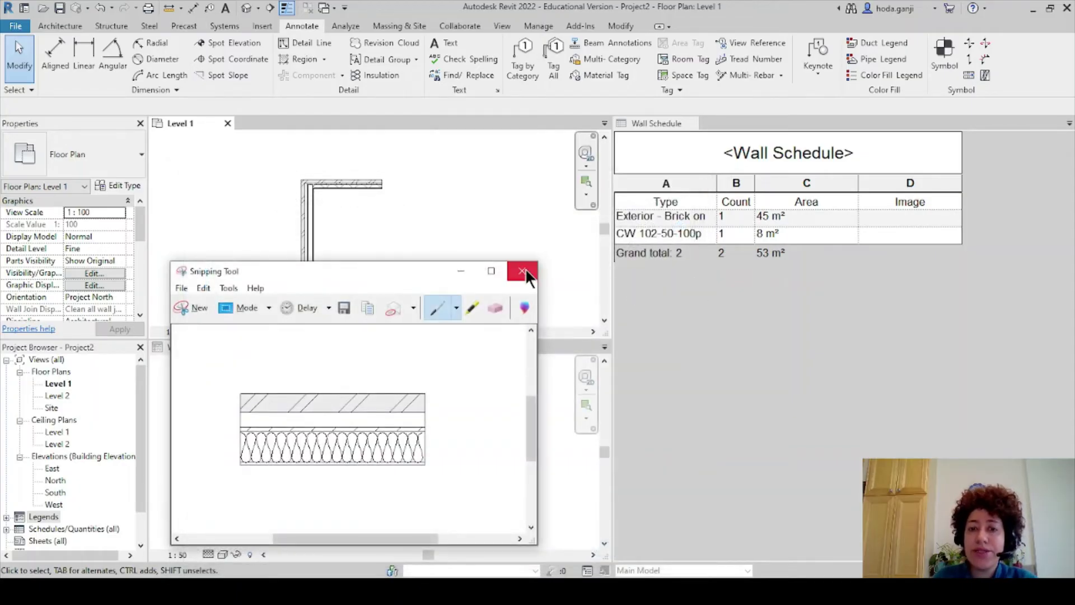
click(523, 272)
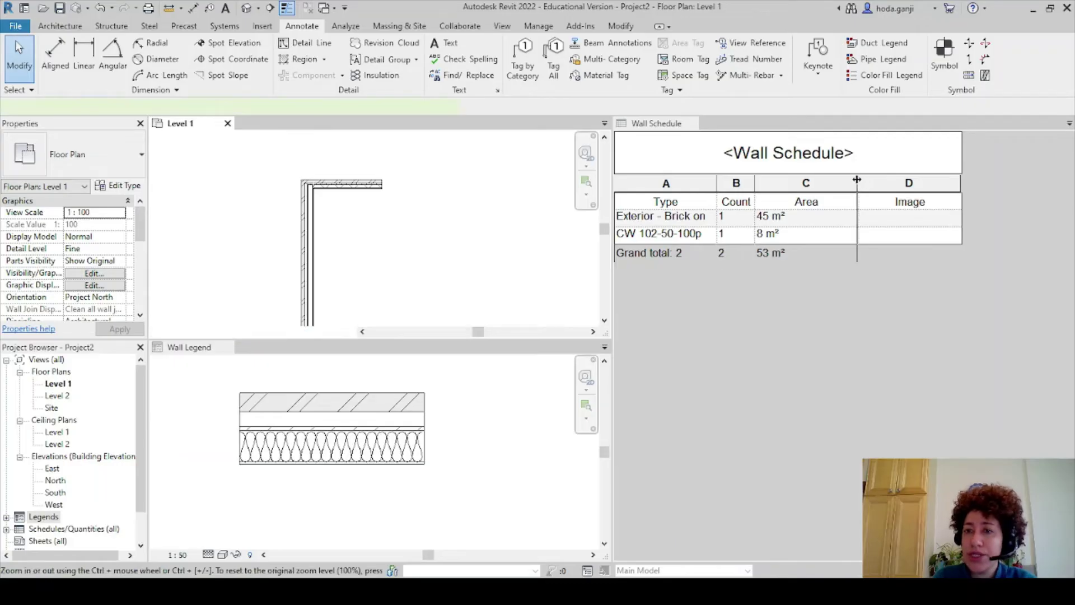
Narrow the Area column and add Brick on Metal Stud.jpg for the brick wall's Image cell
drag(859, 178, 843, 180)
double_click(938, 218)
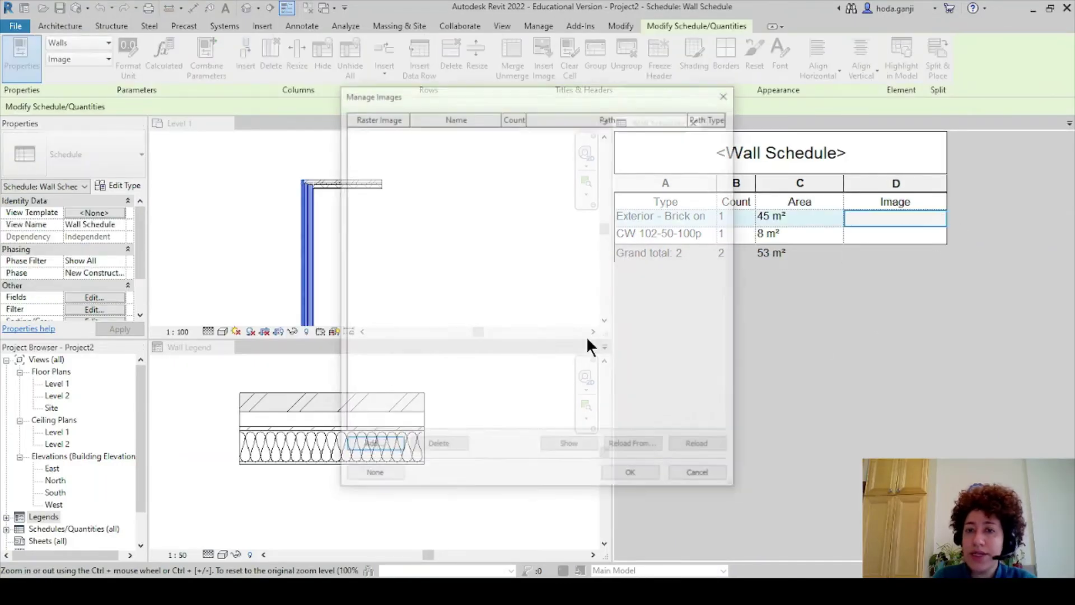
click(383, 445)
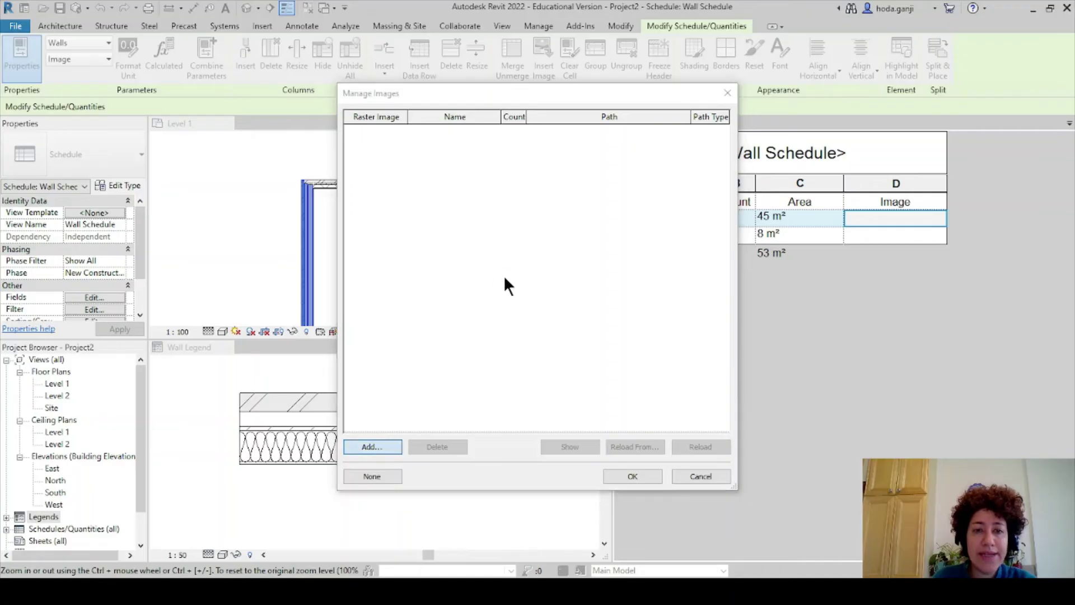
click(406, 190)
click(681, 435)
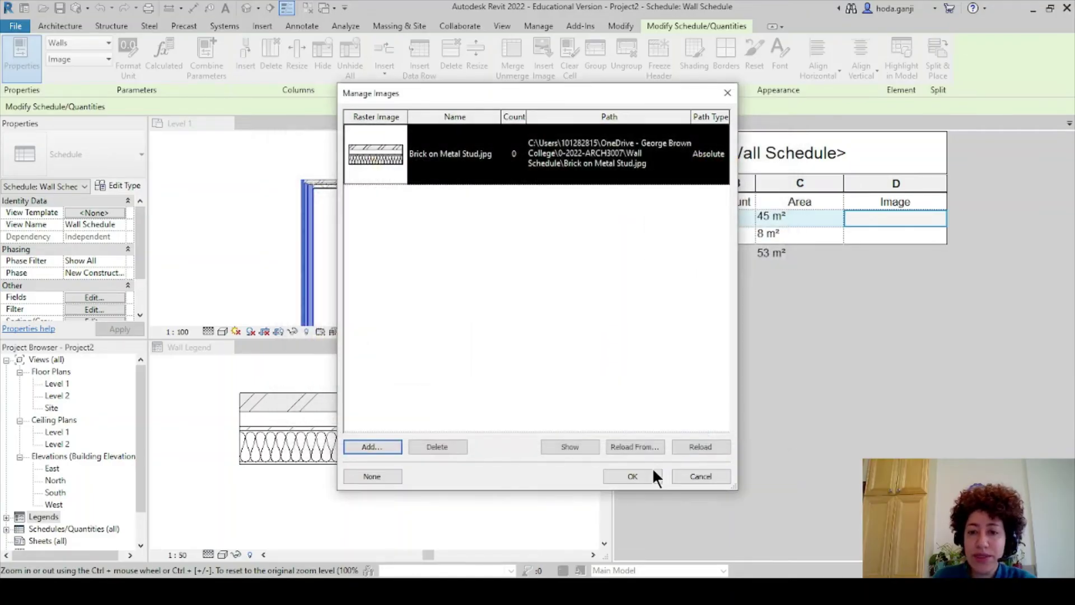
mouse_move(391, 160)
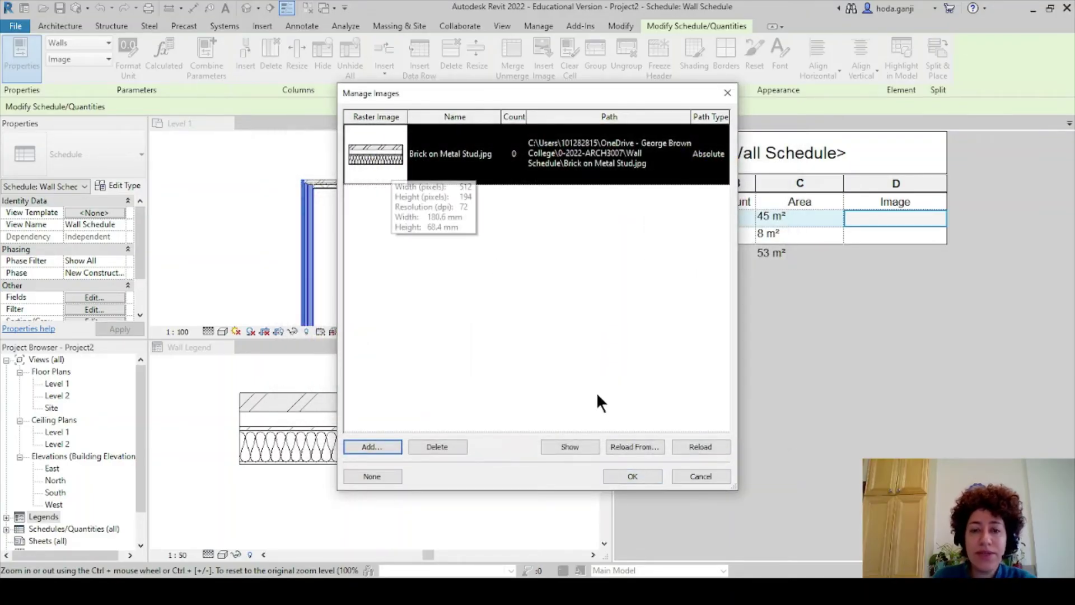
Re-import Brick on Metal Stud.jpg, remove the duplicate, assign it, and widen the Image column
click(378, 444)
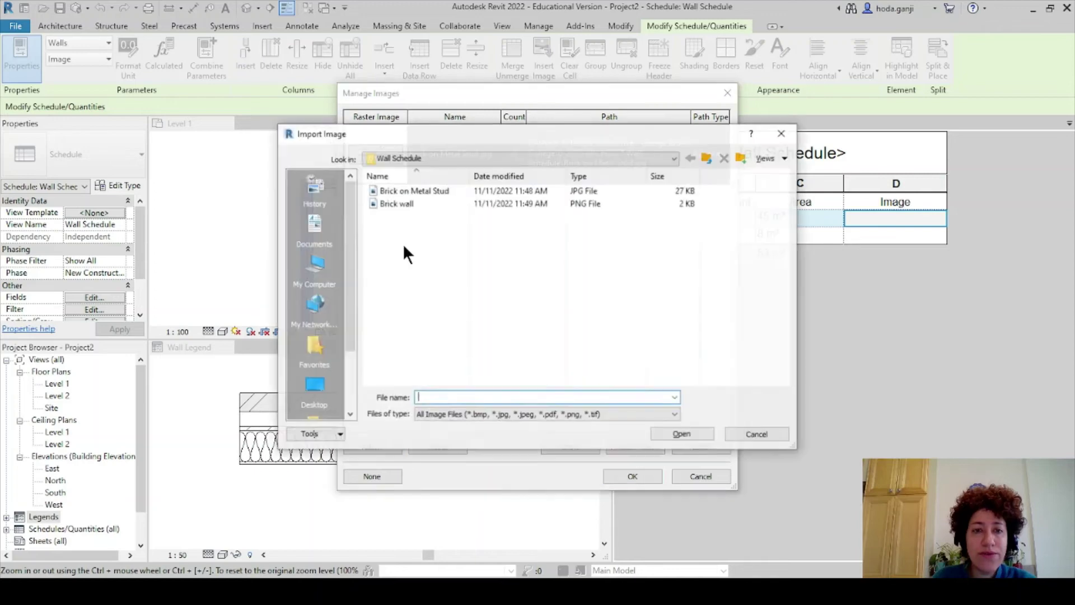
click(395, 203)
click(411, 191)
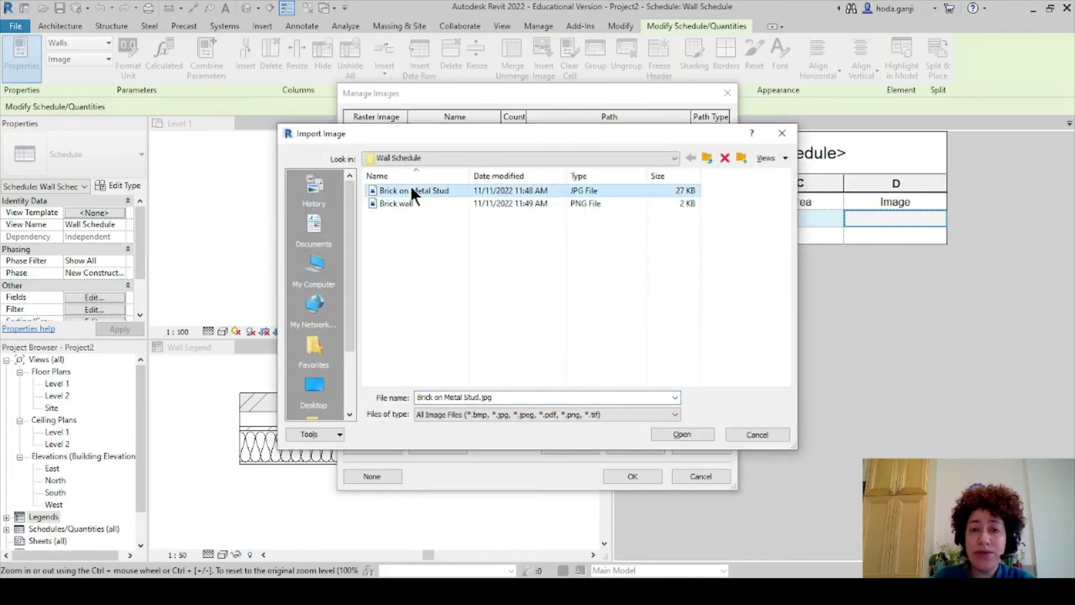
click(682, 436)
click(450, 447)
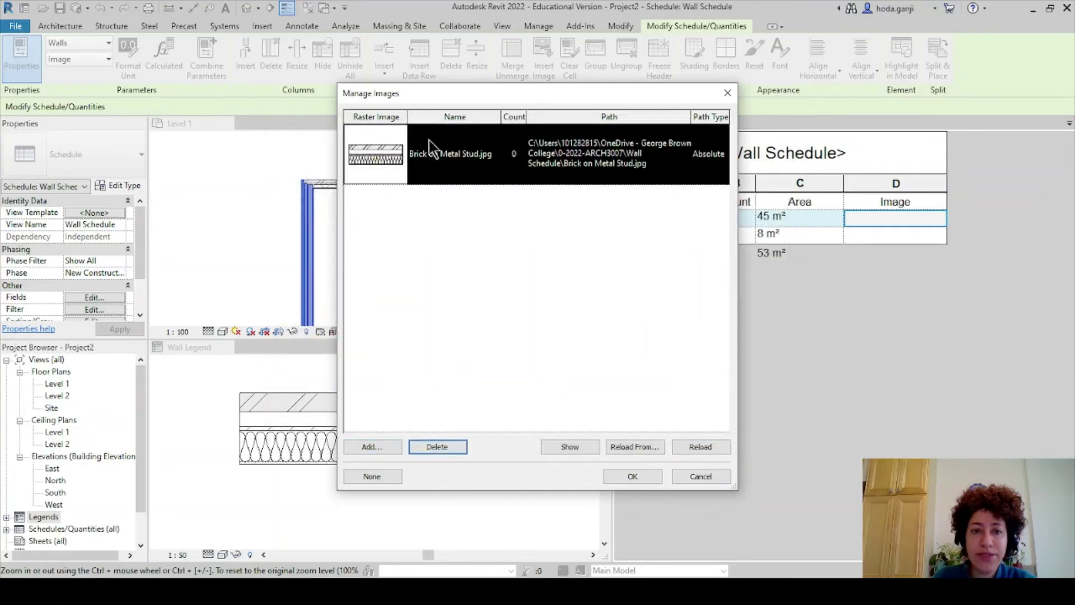
click(633, 476)
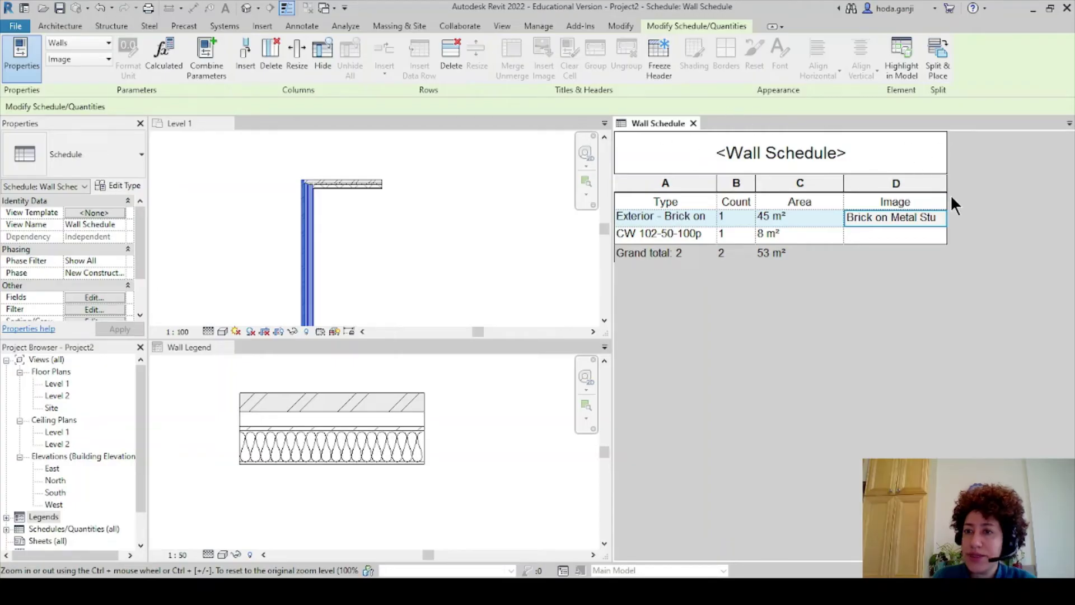
drag(946, 197, 975, 197)
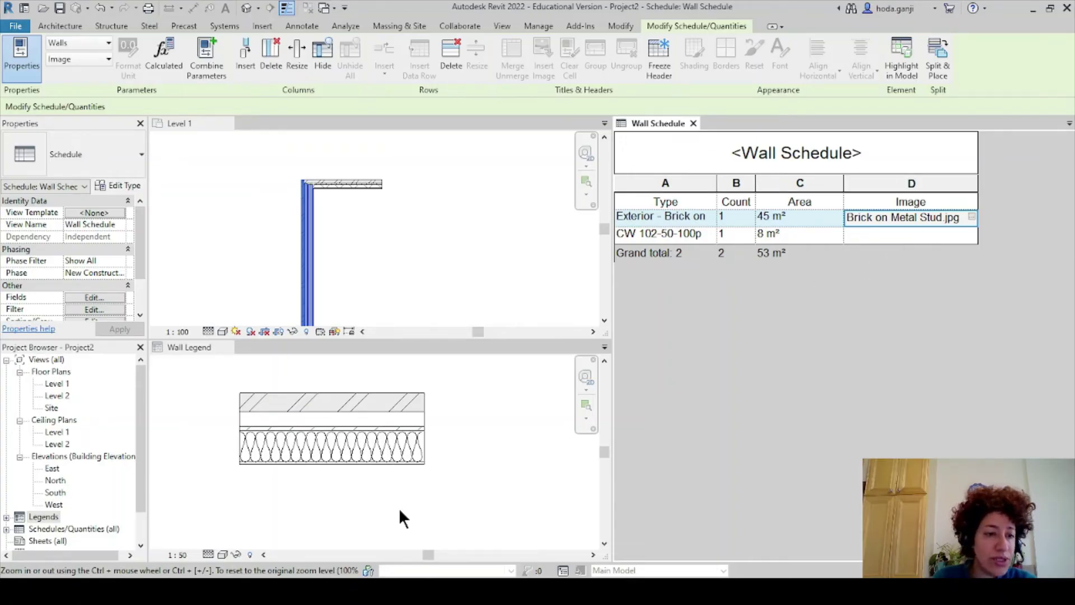
scroll(42, 526, down, 1)
Create sheet A101 with the A1 metric titleblock and tile the open views (WT)
right_click(44, 526)
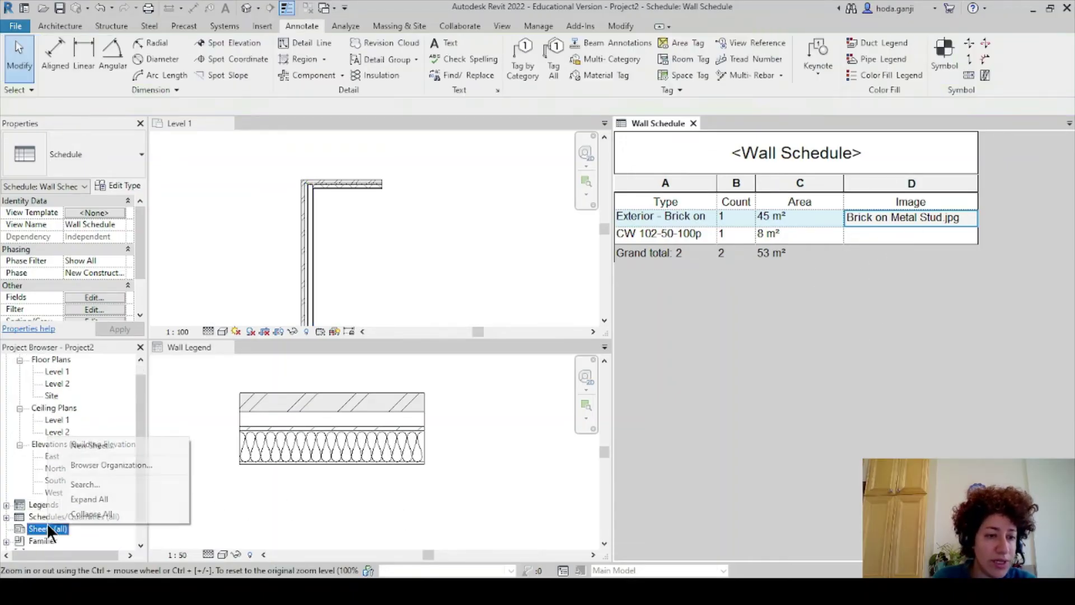
click(92, 445)
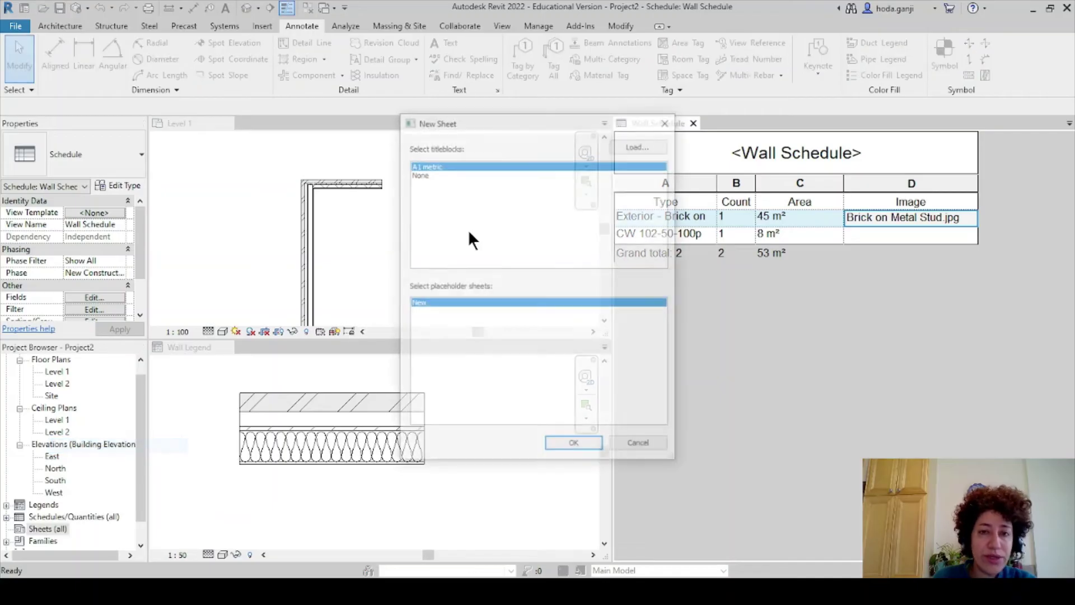
click(586, 444)
click(202, 134)
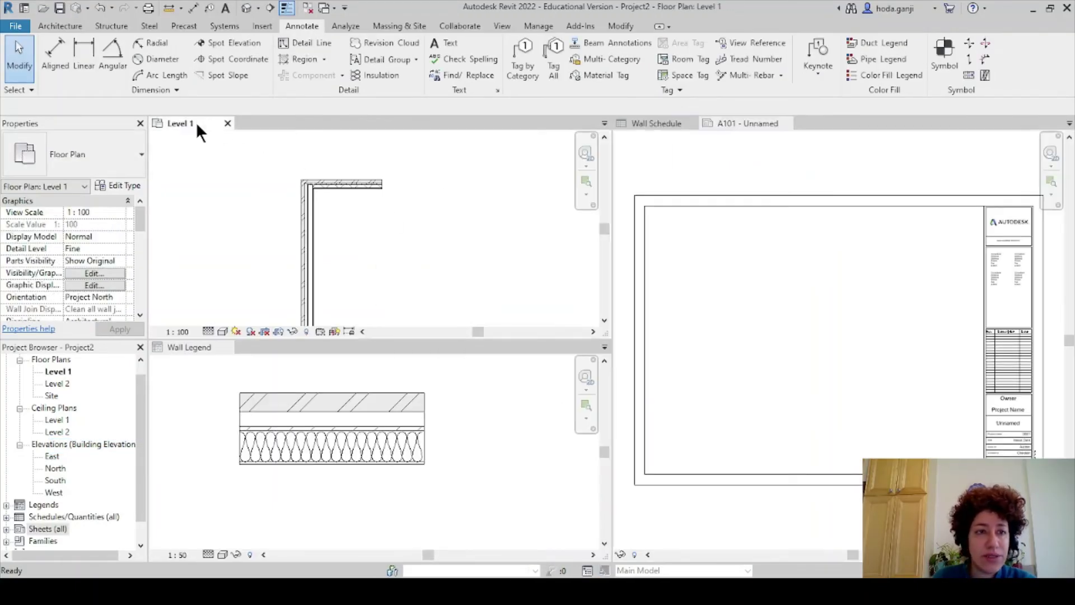
key(w)
key(t)
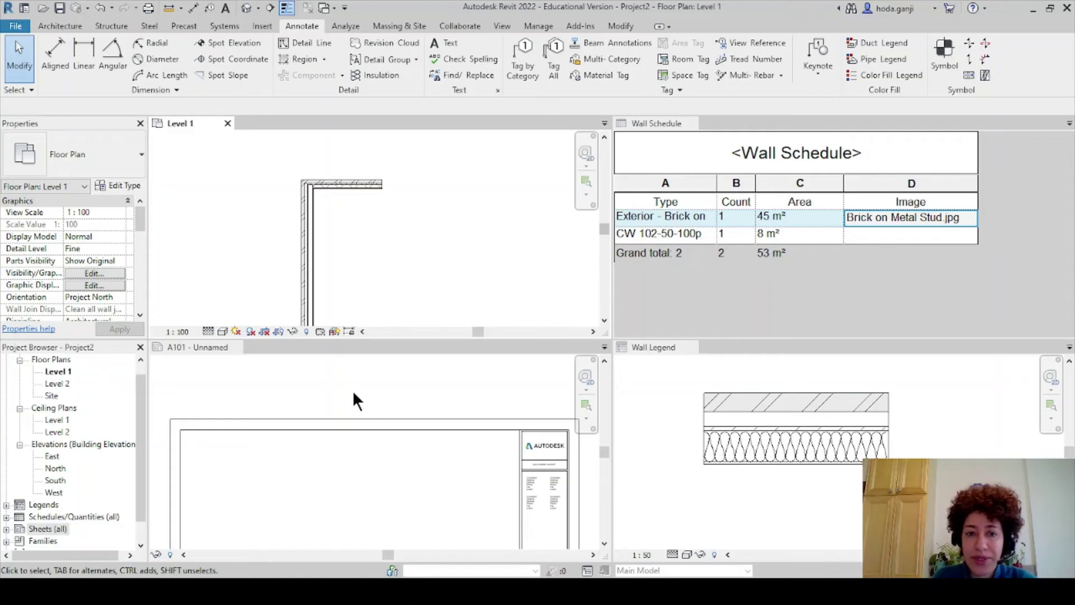
Place the Wall Schedule from the Project Browser onto sheet A101
scroll(403, 507, up, 4)
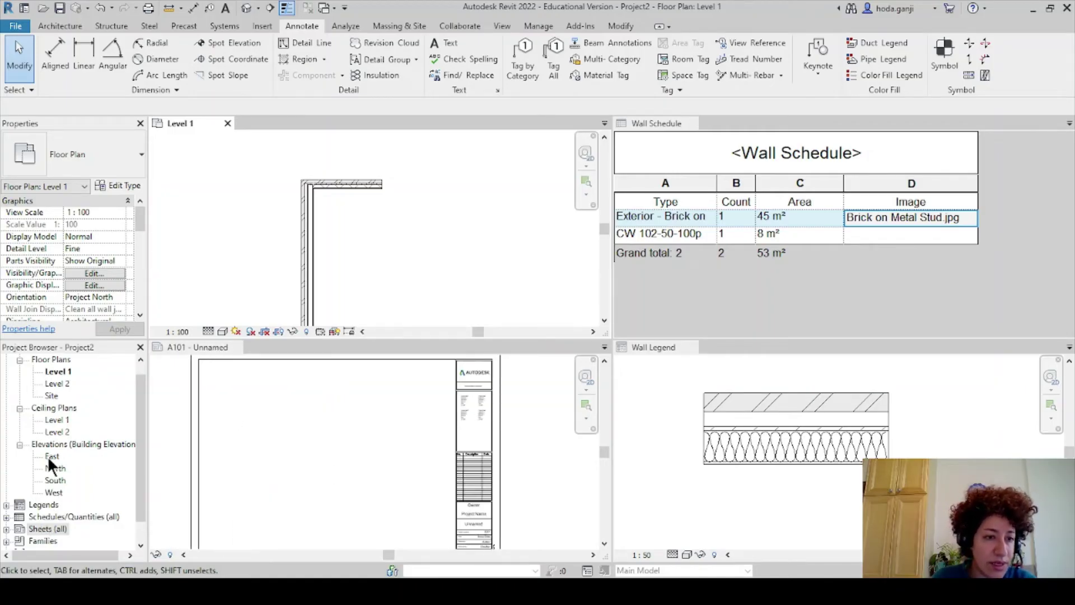
click(9, 527)
click(7, 516)
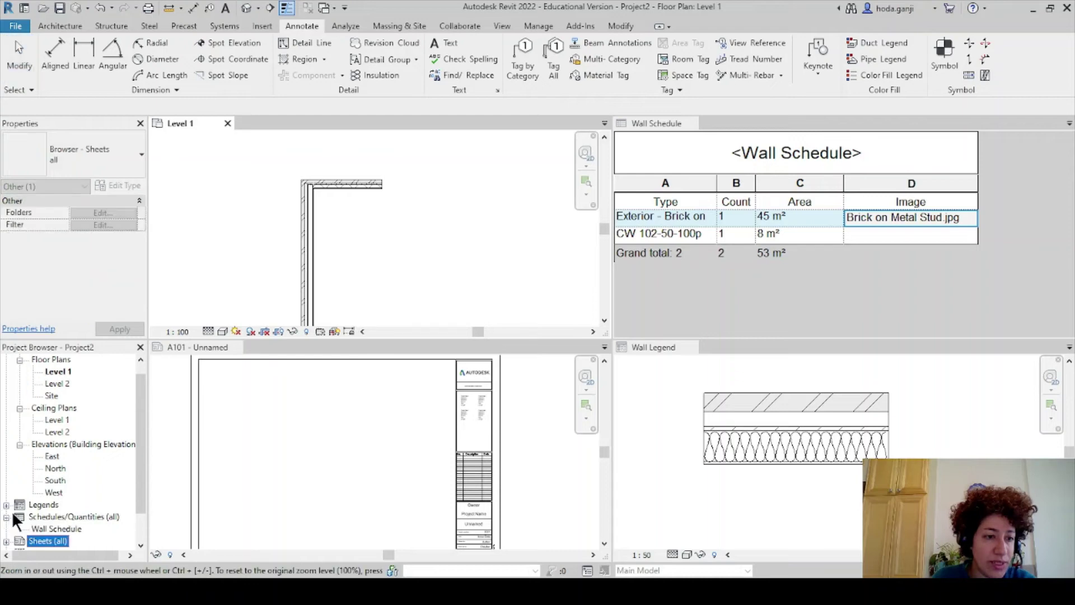
scroll(61, 469, down, 1)
drag(56, 493, 198, 380)
scroll(385, 425, up, 3)
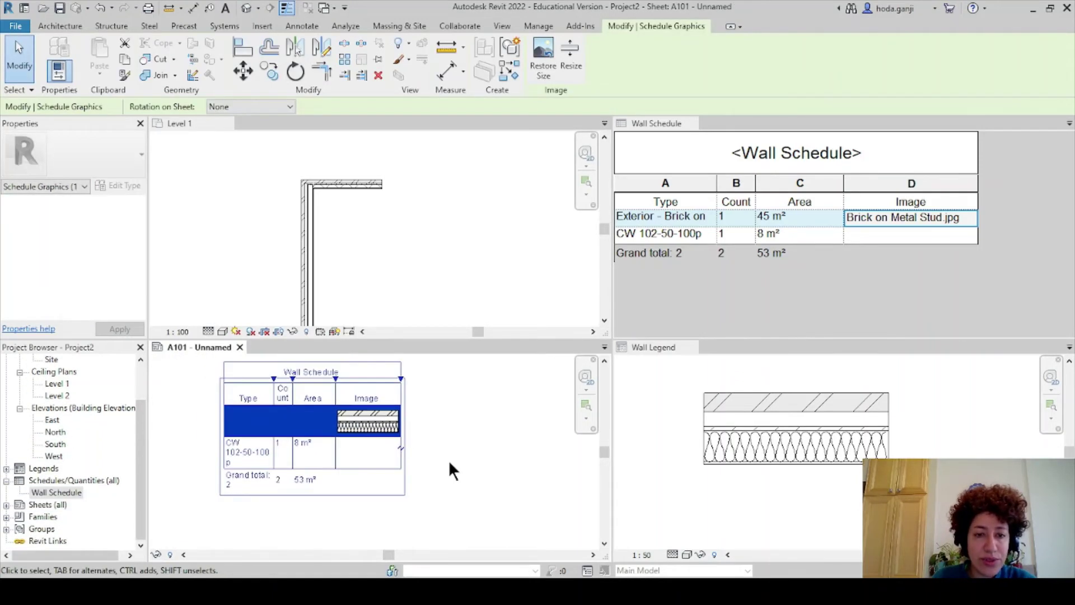
click(457, 438)
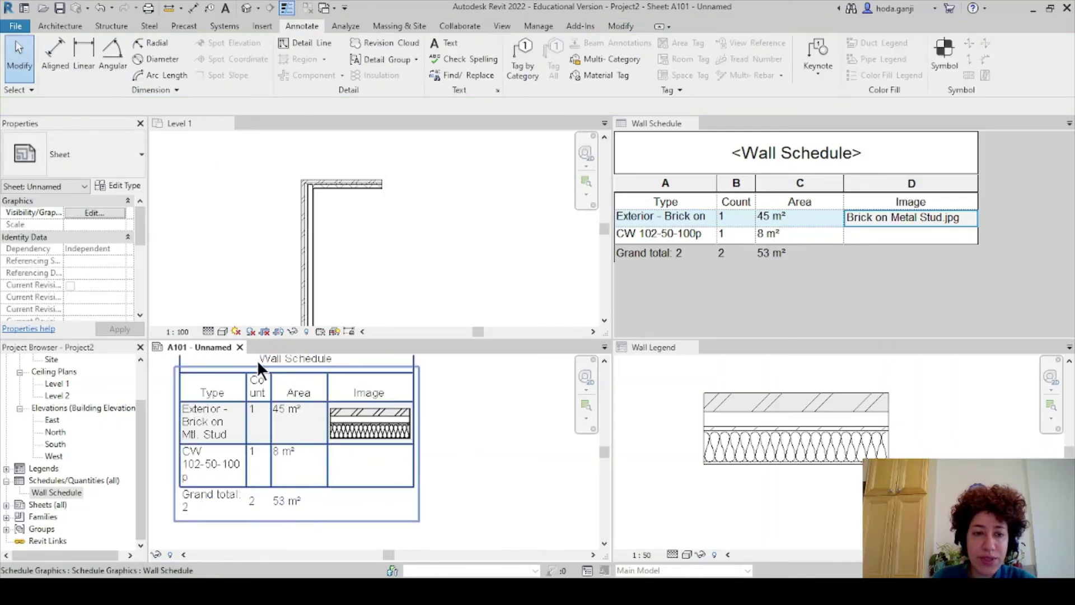
Widen the schedule's Type column so the wall names fit
scroll(469, 430, up, 2)
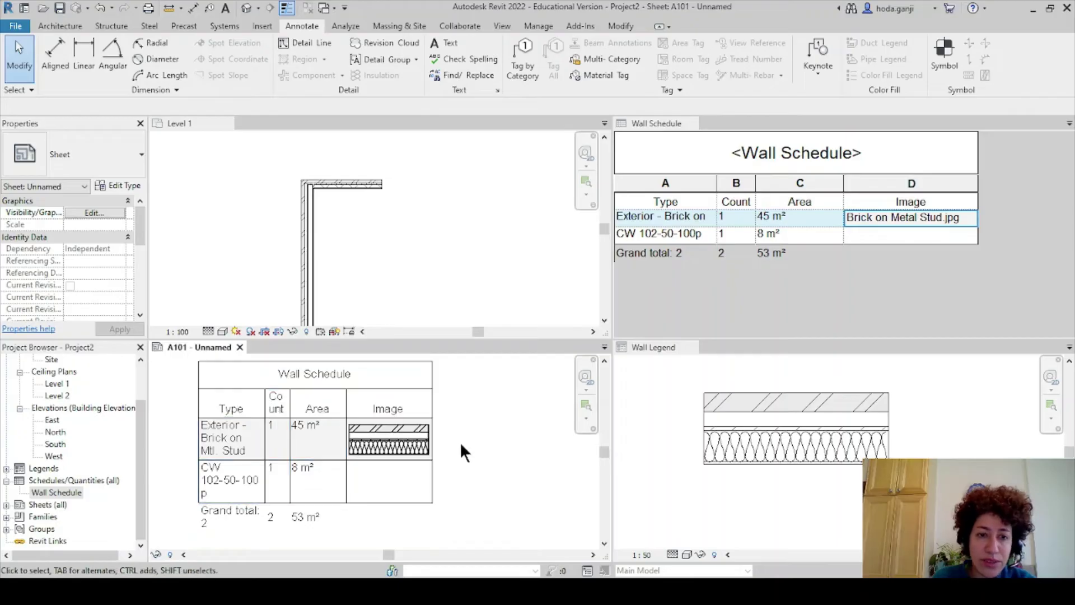
click(713, 183)
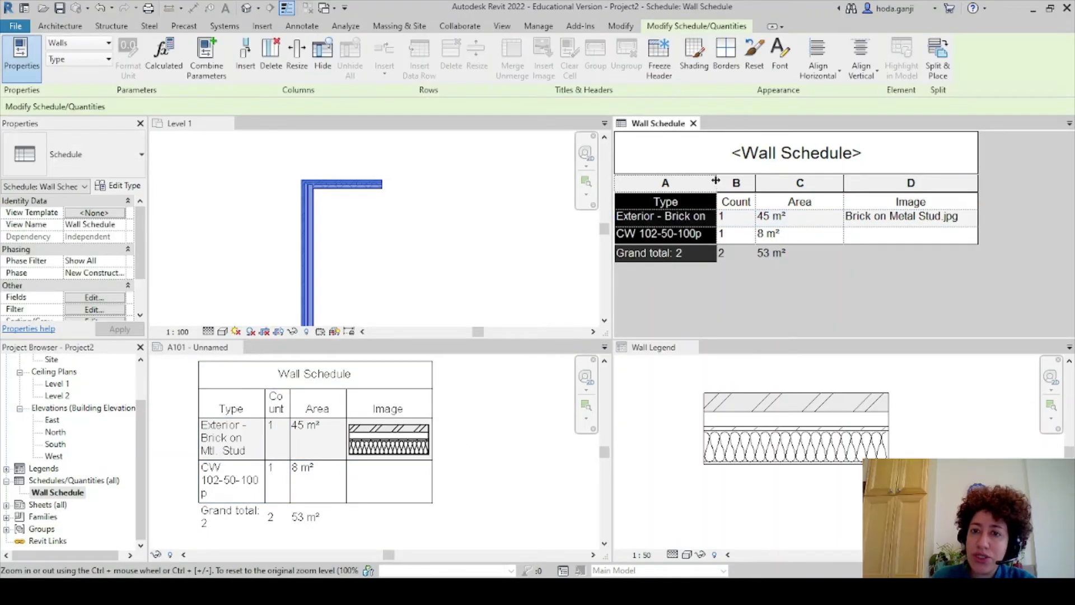
drag(716, 184, 754, 179)
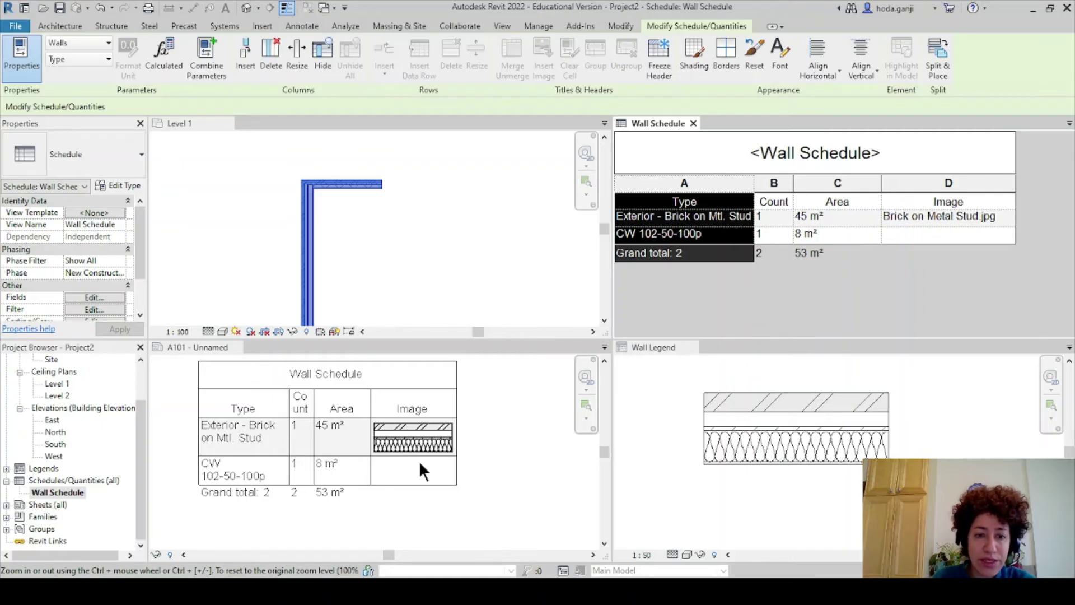
click(540, 477)
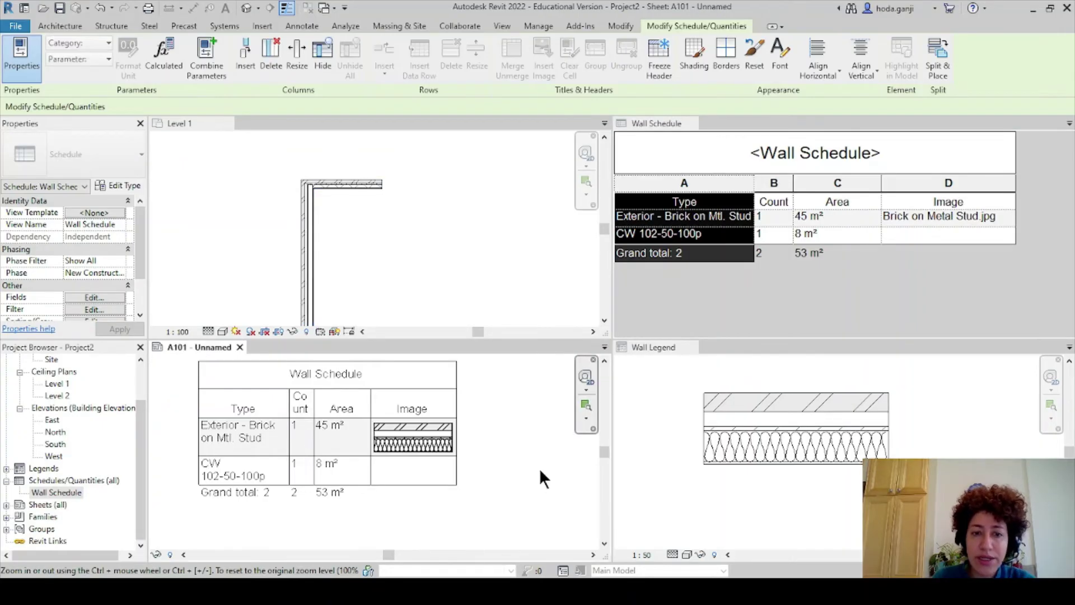
click(963, 234)
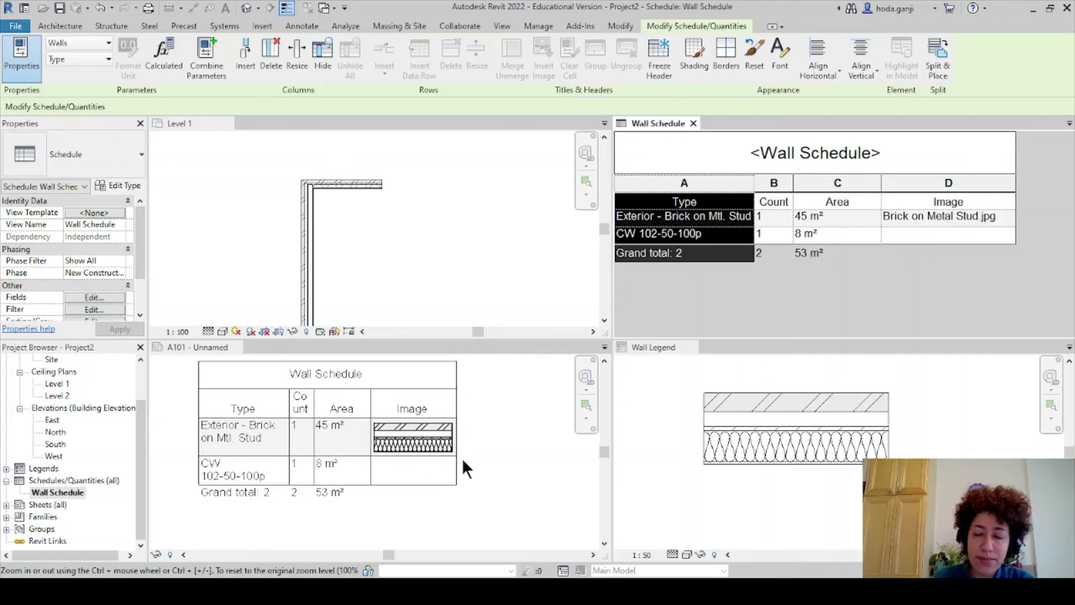
Delete the Brick on Metal Stud image from the exterior wall's Image cell
double_click(1010, 218)
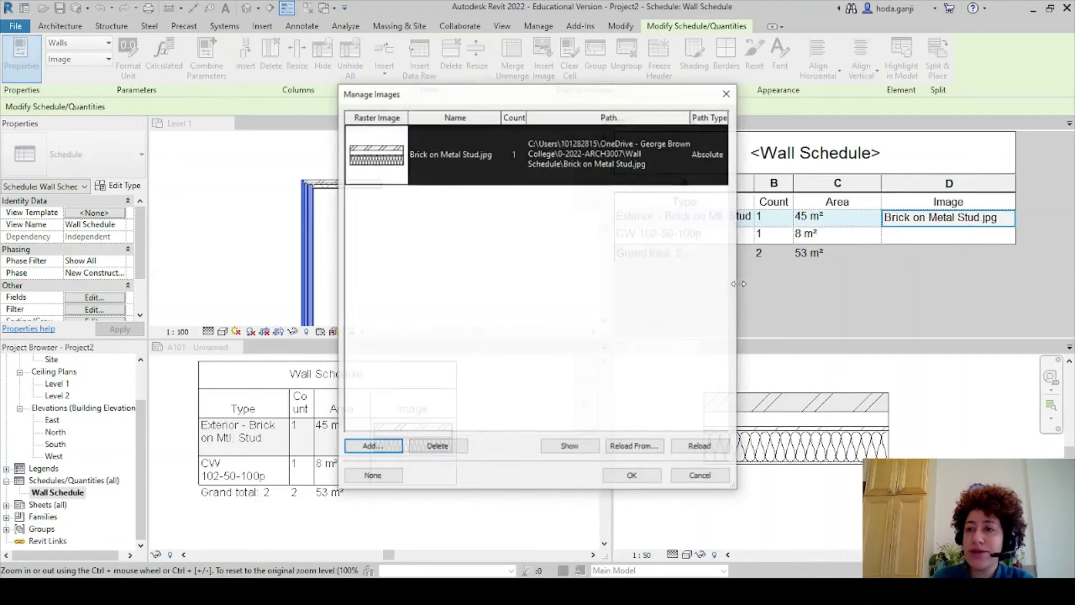
click(455, 446)
click(572, 338)
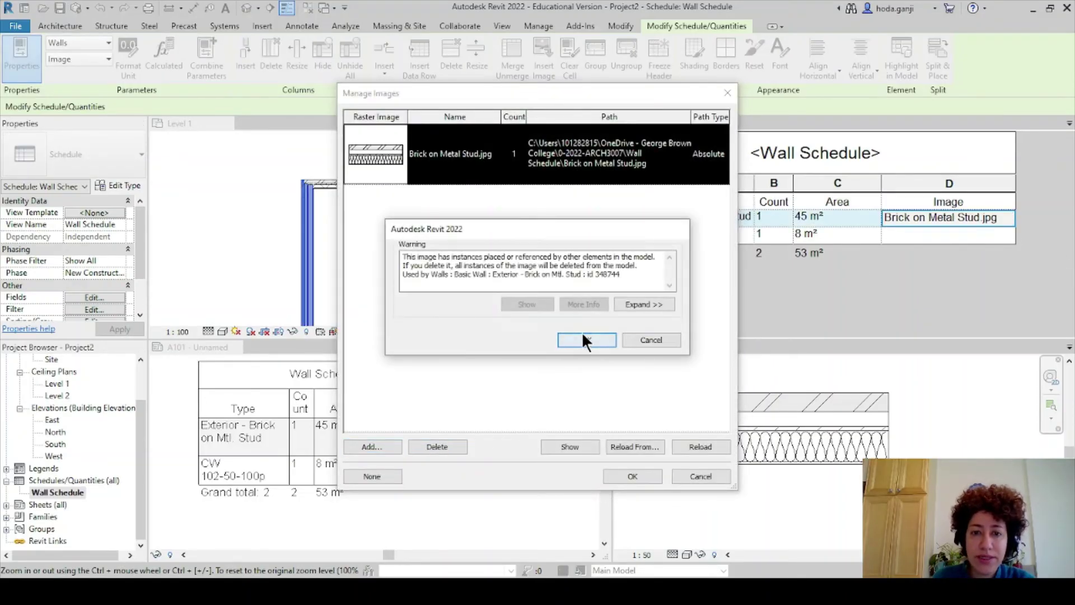
click(584, 336)
Import Brick wall.PNG and assign it to the exterior wall's Image cell
key(Return)
click(414, 201)
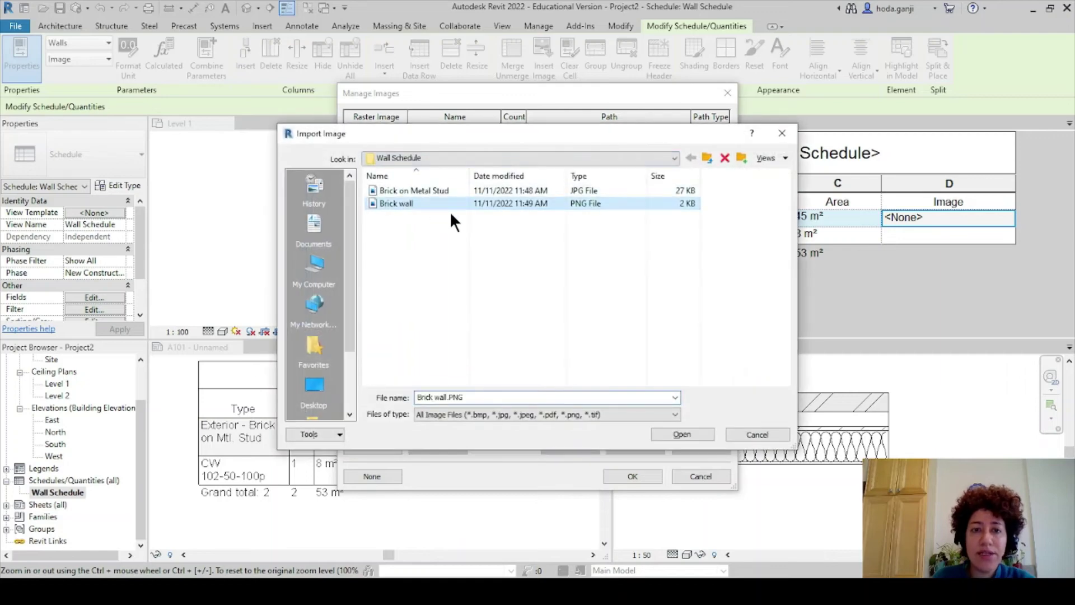
click(711, 433)
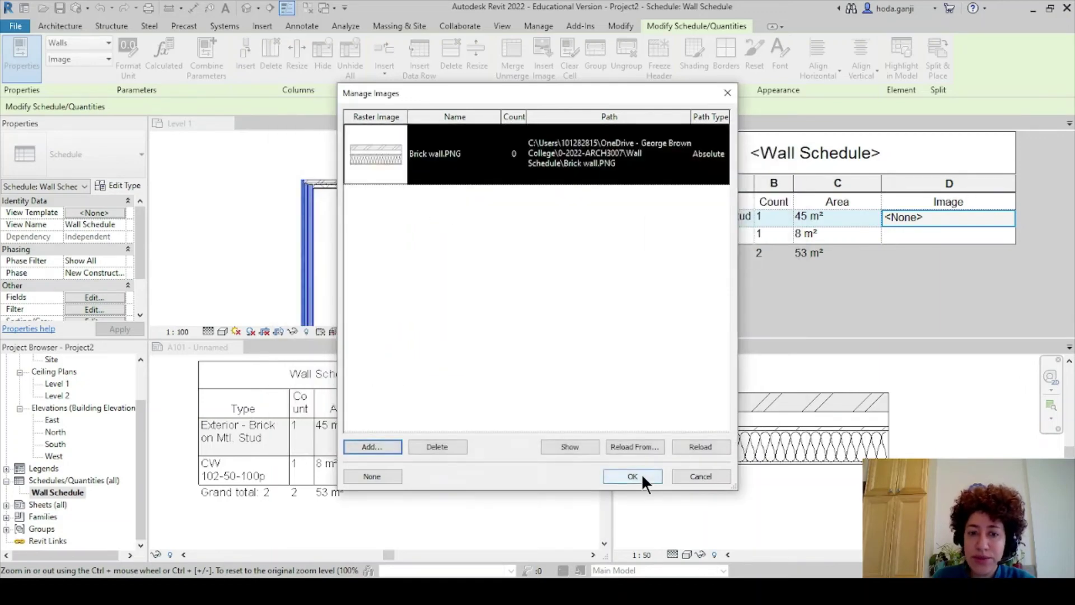
click(640, 474)
Review sheet A101 and activate the Wall Legend view
scroll(468, 465, up, 5)
scroll(476, 465, down, 2)
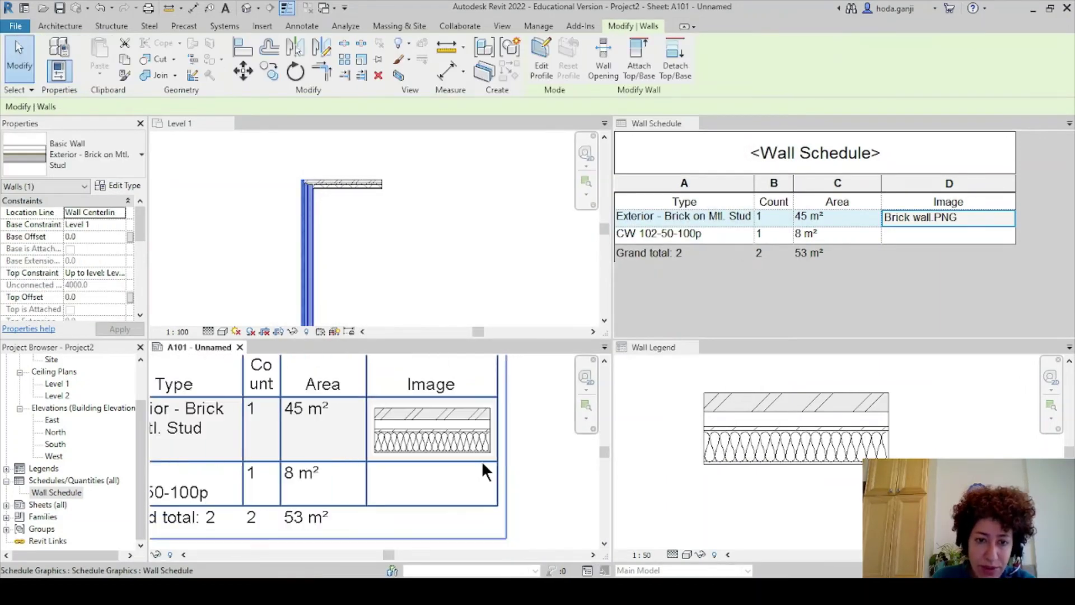
scroll(498, 445, up, 3)
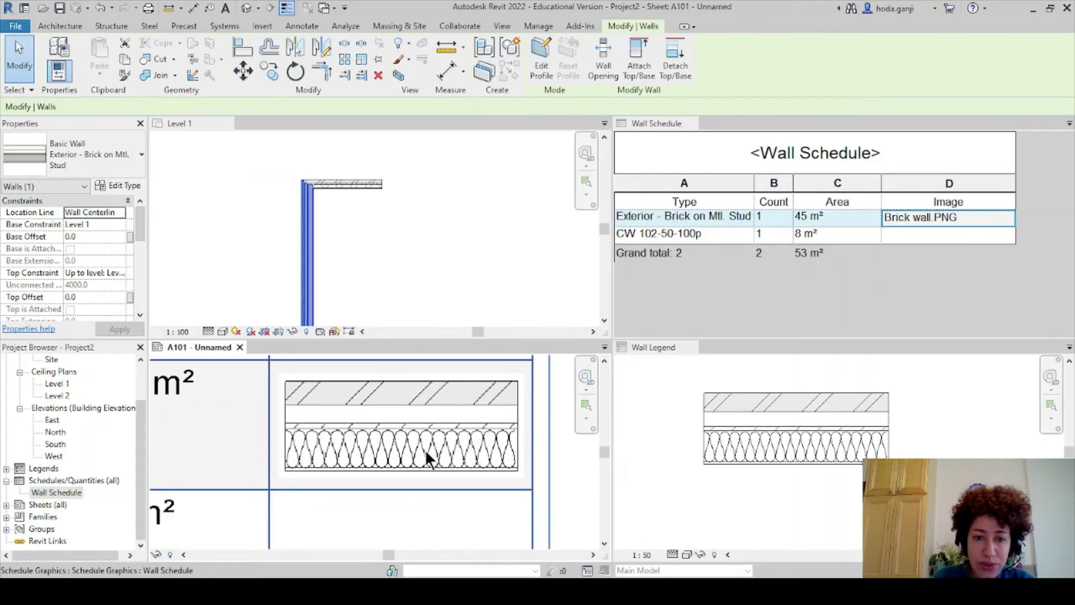
scroll(392, 426, down, 2)
scroll(529, 456, down, 3)
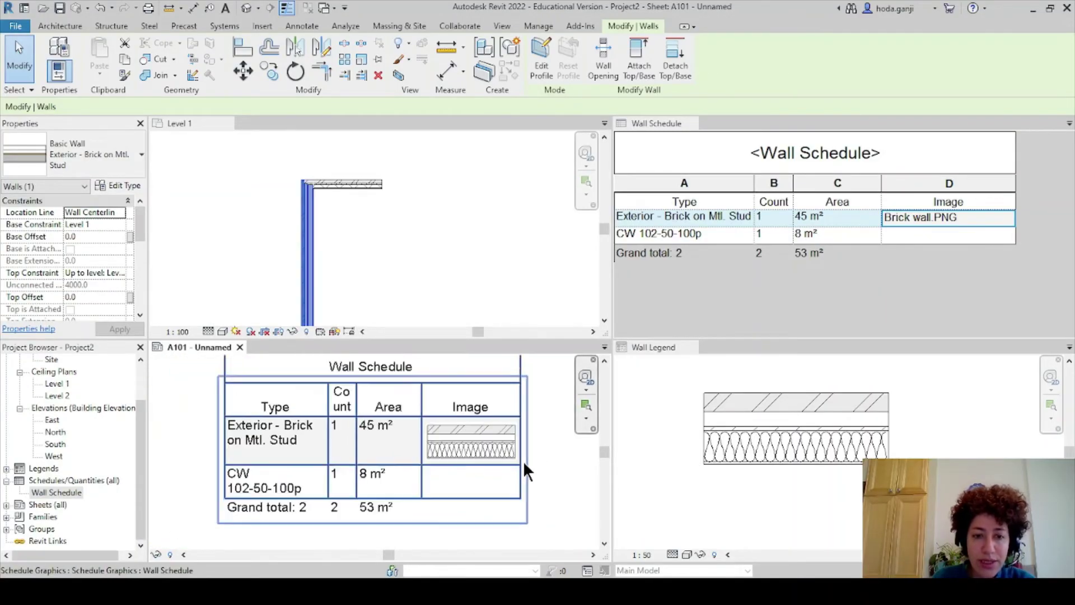
scroll(563, 442, down, 2)
click(910, 399)
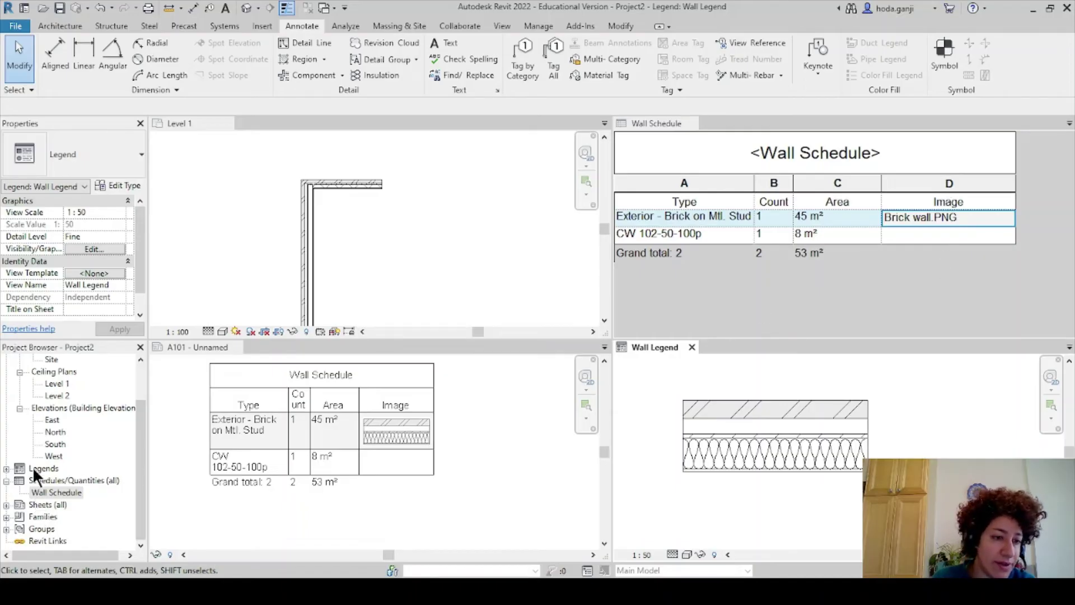
Drag Wall Legend from the Project Browser's Legends onto sheet A101 beside the Wall Schedule
click(6, 468)
click(60, 480)
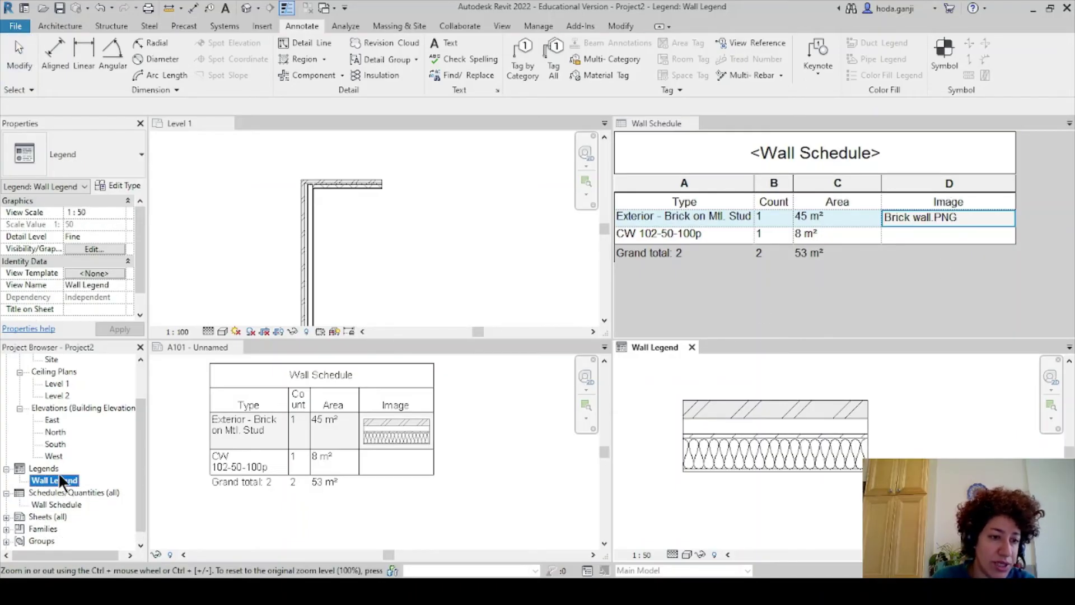
drag(60, 480, 508, 415)
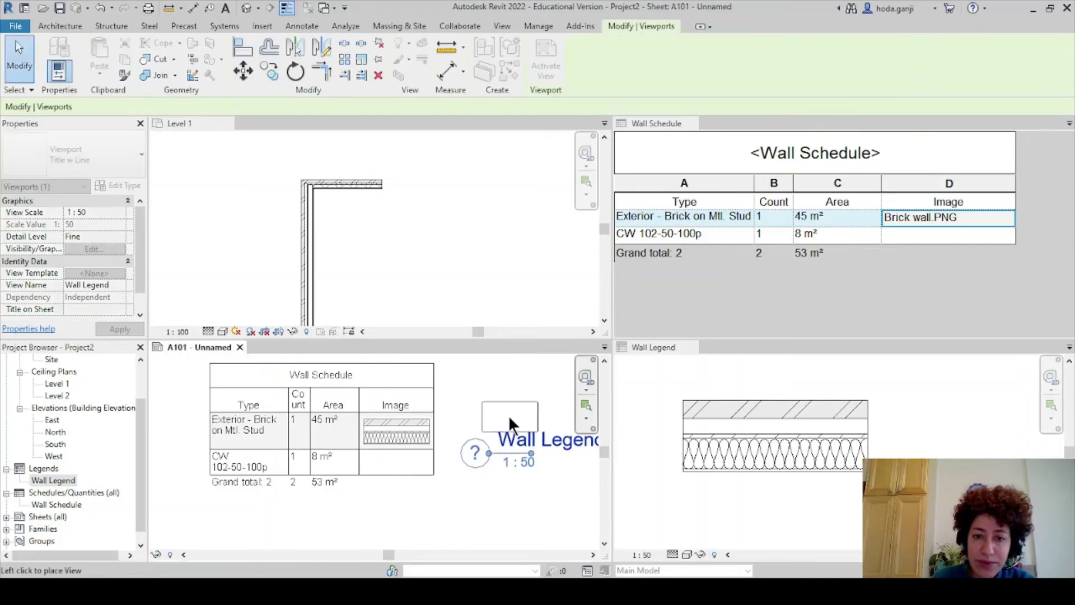
scroll(367, 447, down, 1)
click(490, 469)
scroll(476, 465, up, 3)
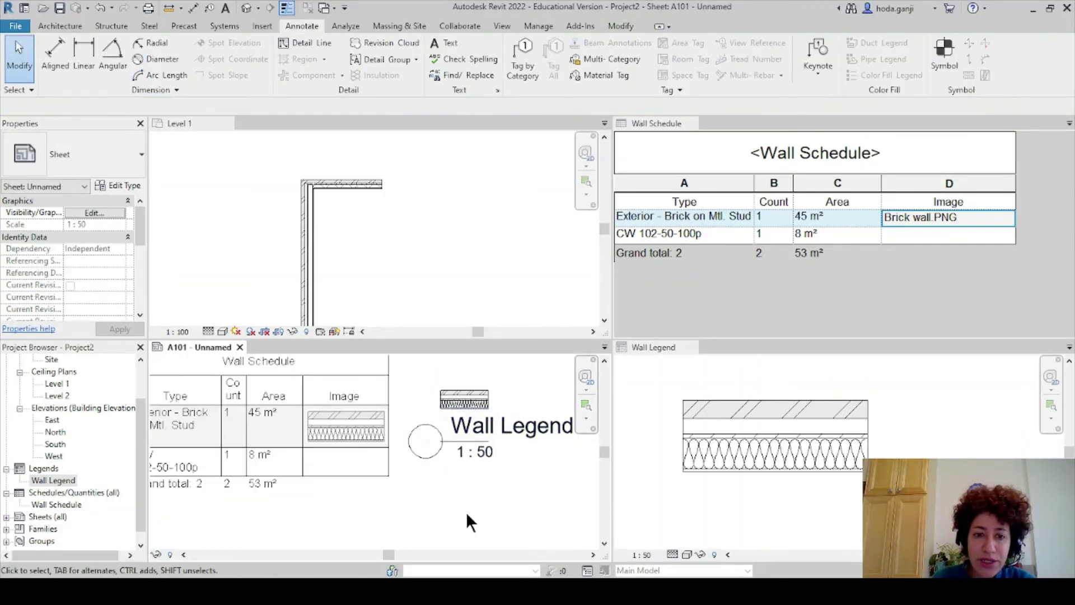
scroll(468, 521, up, 2)
scroll(392, 465, down, 2)
scroll(343, 415, up, 3)
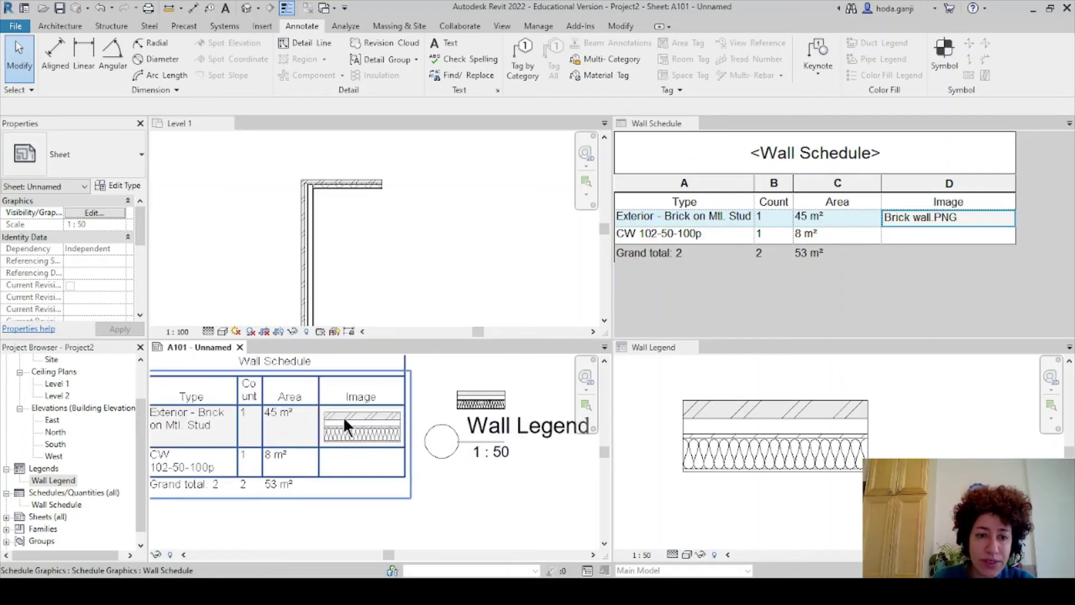
scroll(532, 477, down, 3)
click(683, 364)
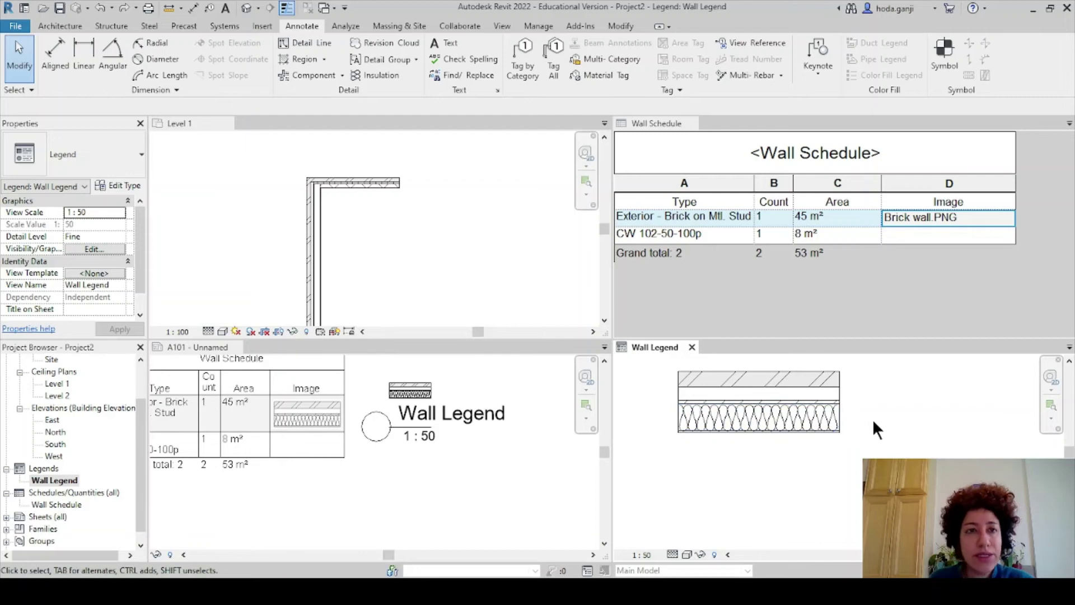
Add a text note under the legend wall reading '90 mm Brick' and 'Air Layer'
click(448, 43)
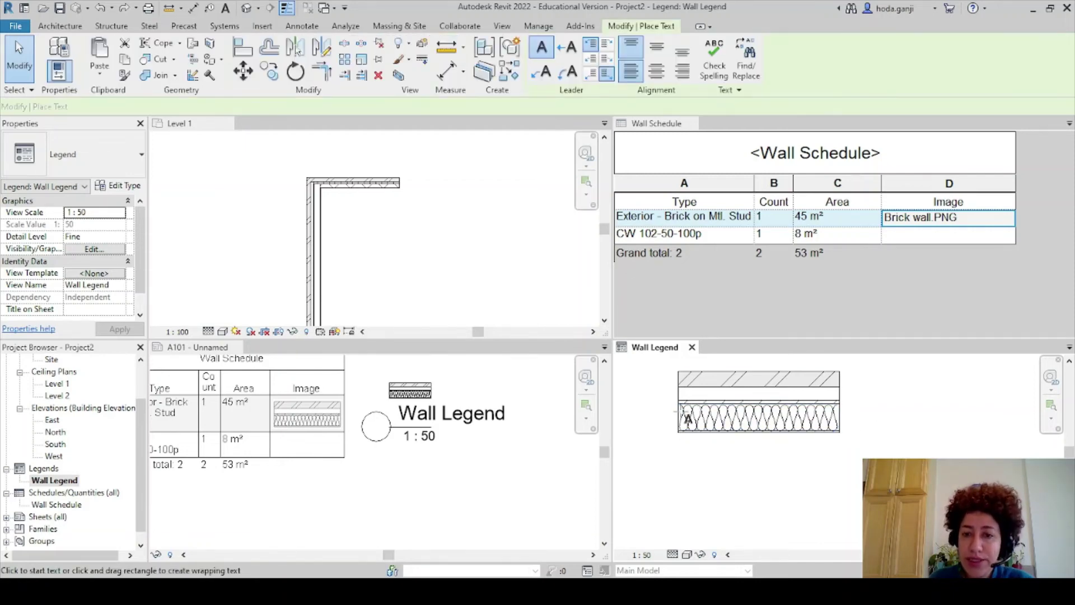
click(679, 451)
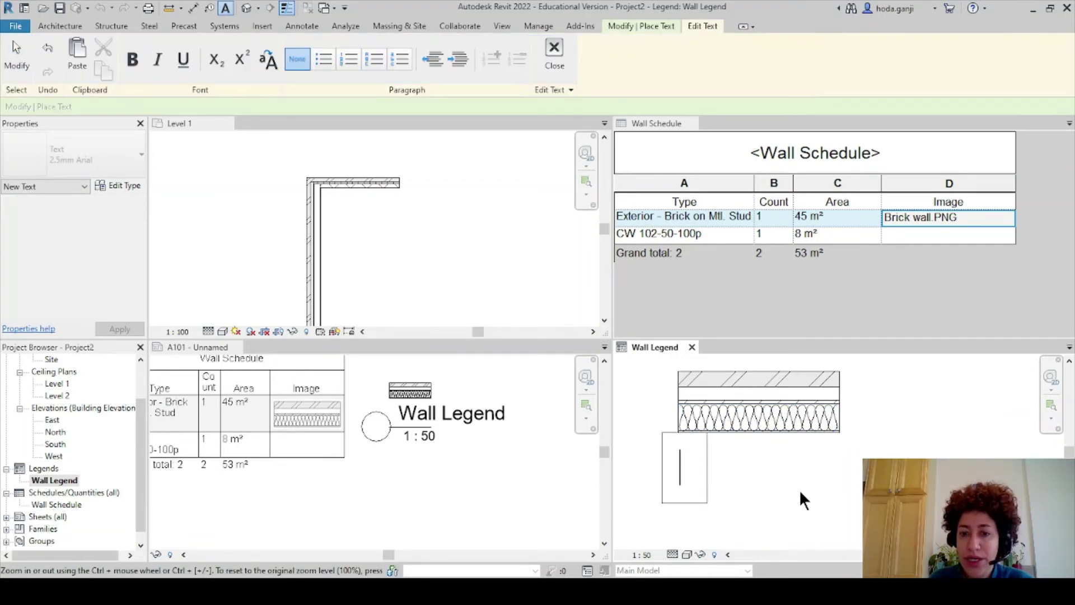
text(90)
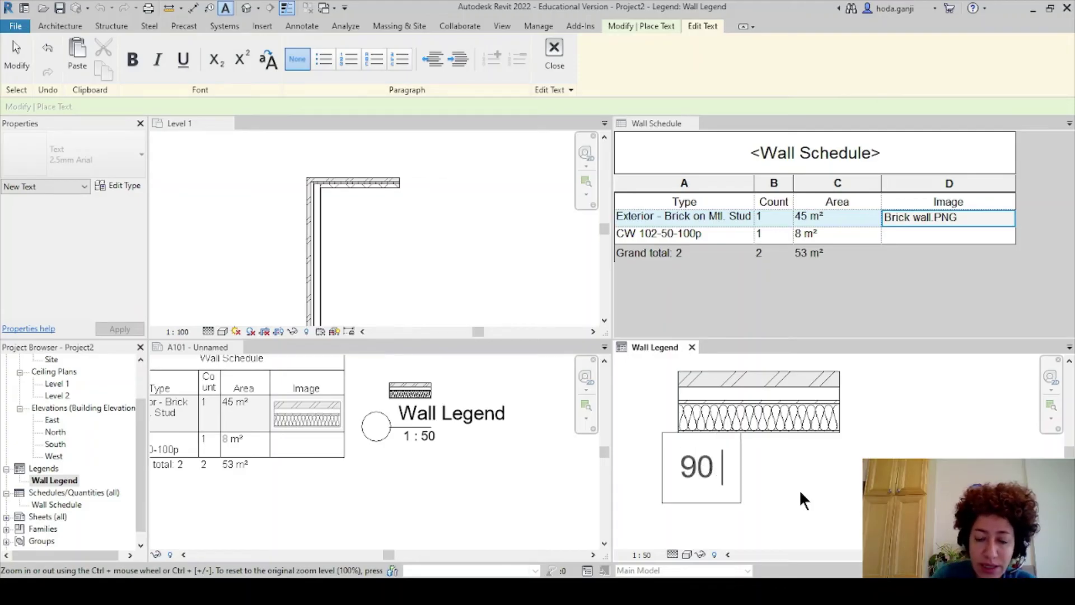
text( mm Brick)
key(Return)
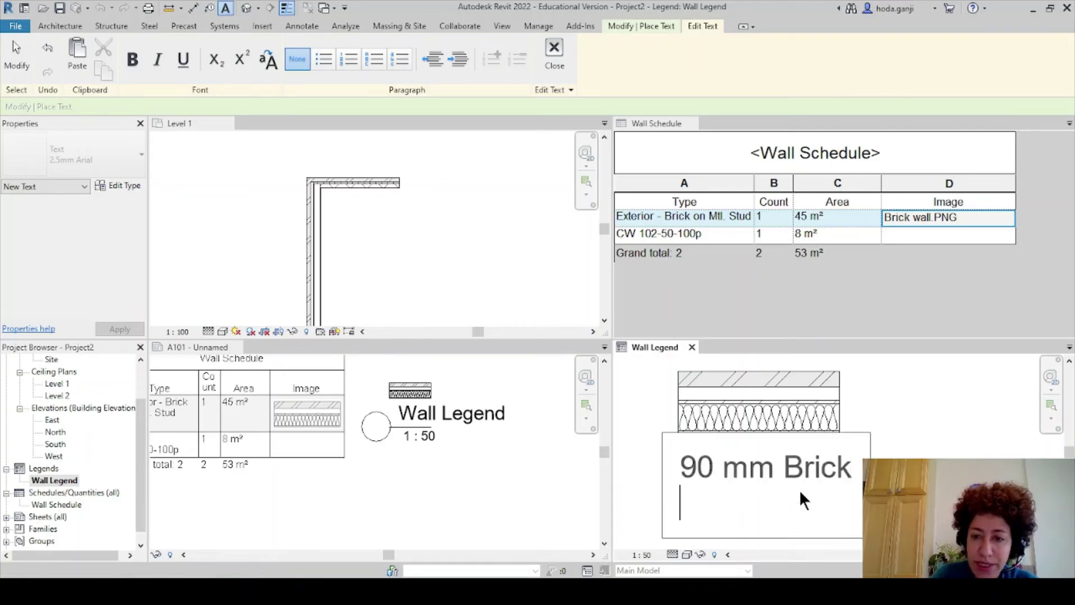
text(Ait)
key(BackSpace)
text(r )
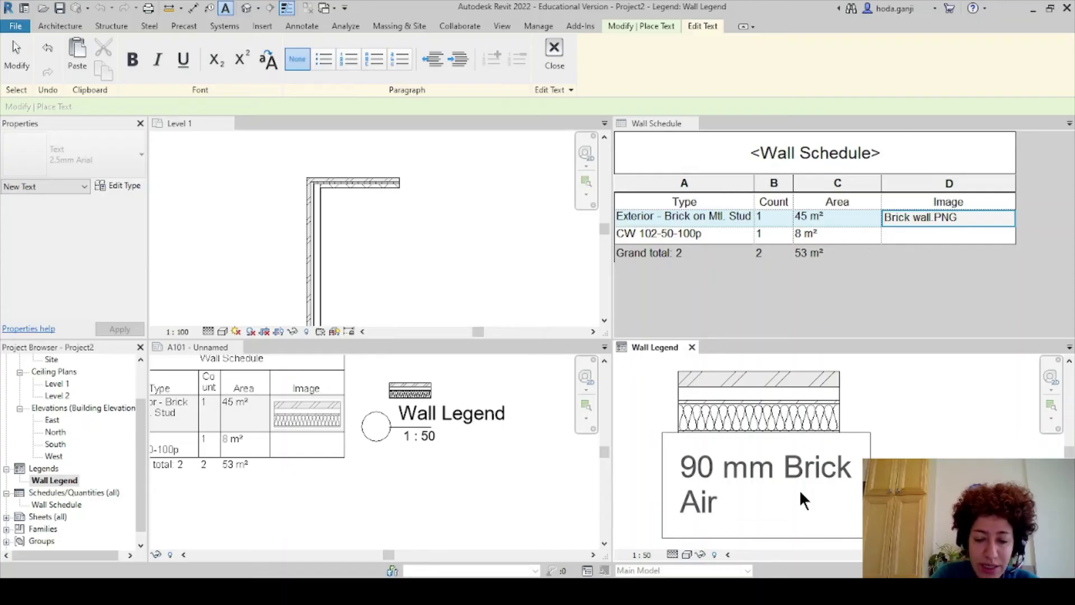
text(Layer)
Finish the note with a third line 'Membrane, Air Infiltration'
key(Return)
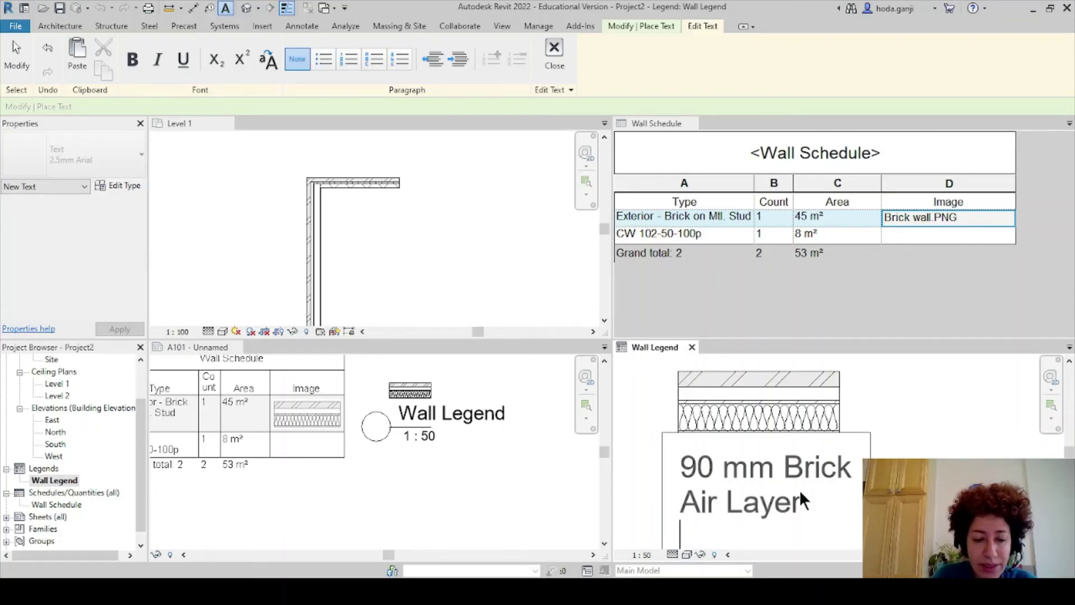
text(Membrane)
scroll(929, 444, down, 1)
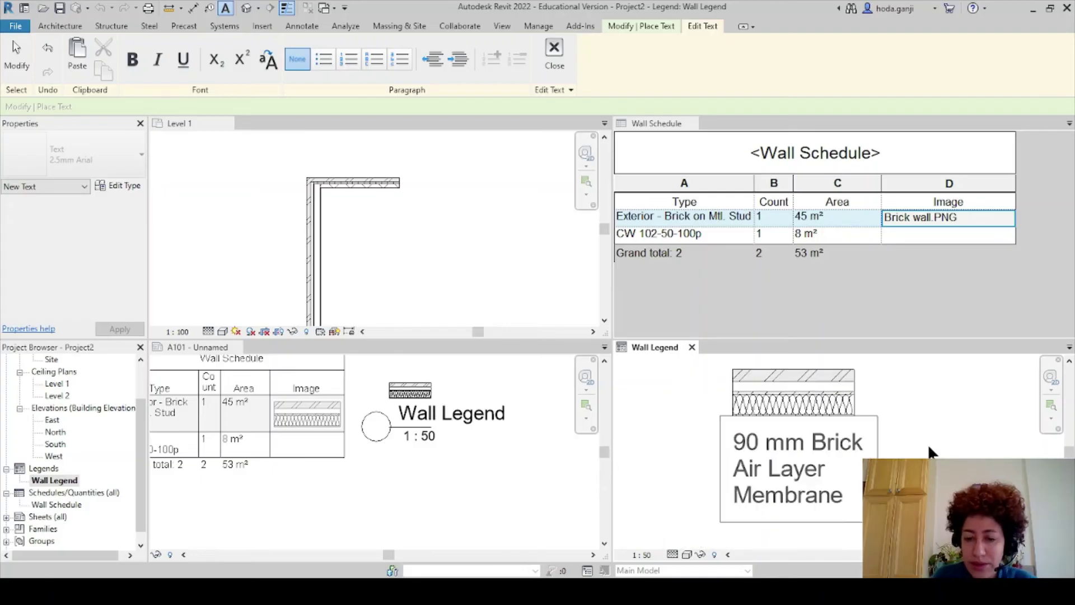
text(, Air Infiltration)
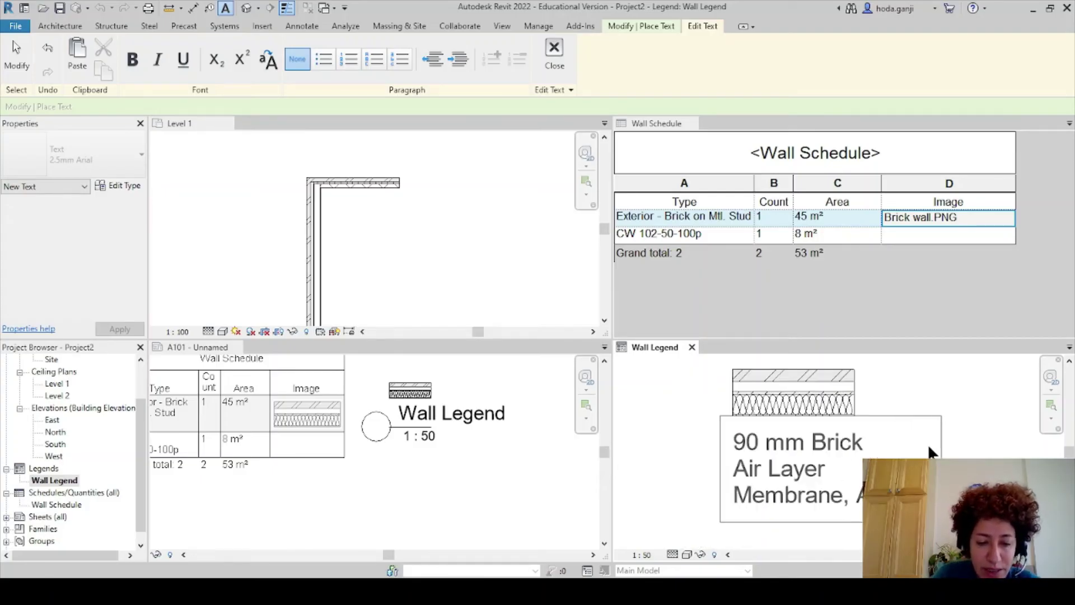
key(Return)
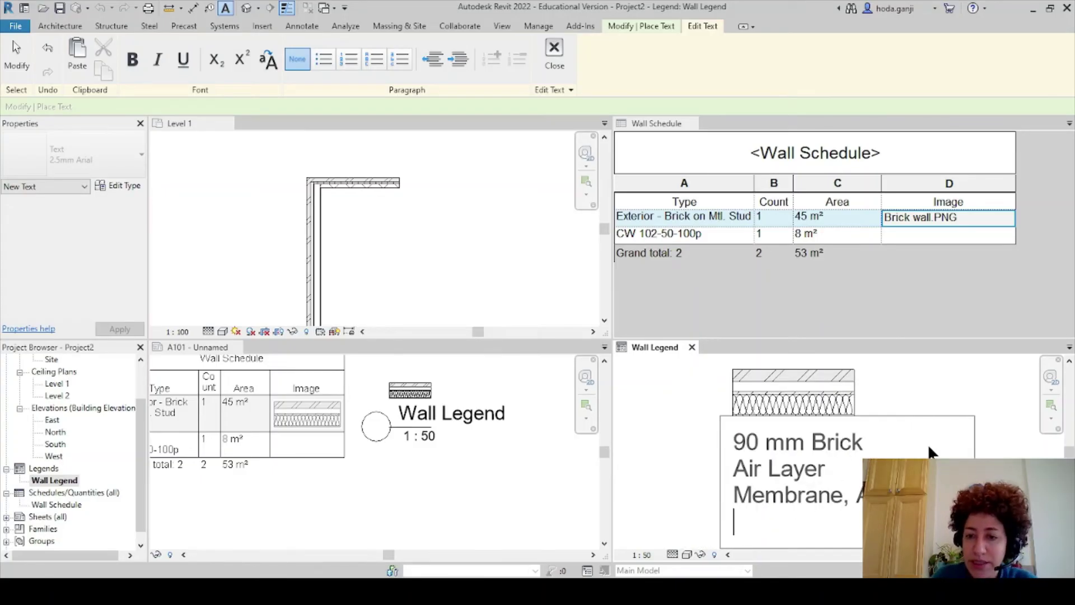
key(BackSpace)
key(Escape)
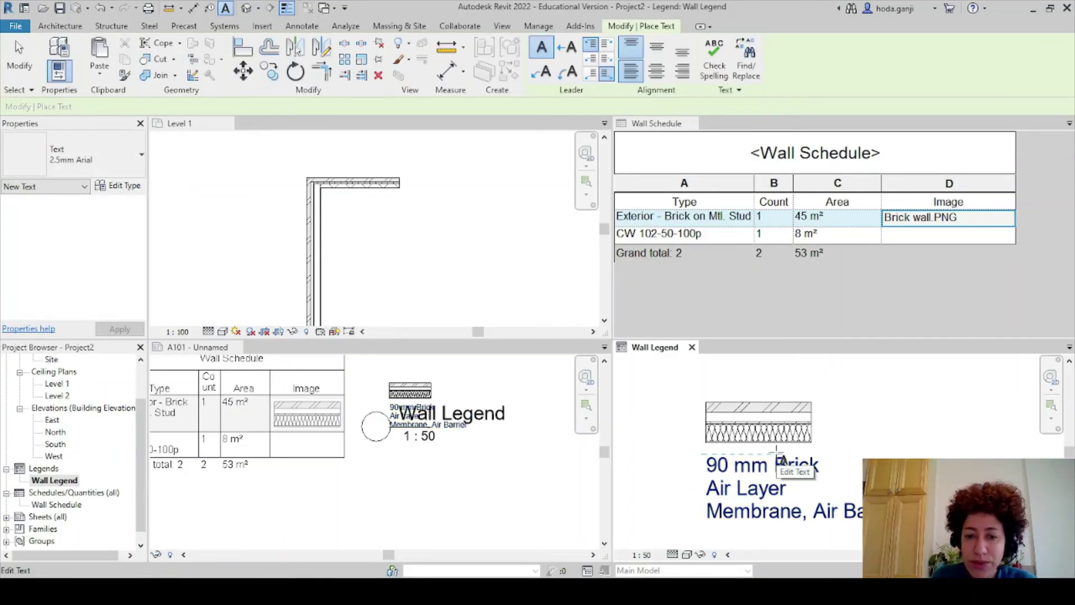
key(Escape)
Set the Wall Legend scale to 1:25 and check it on sheet A101
click(647, 553)
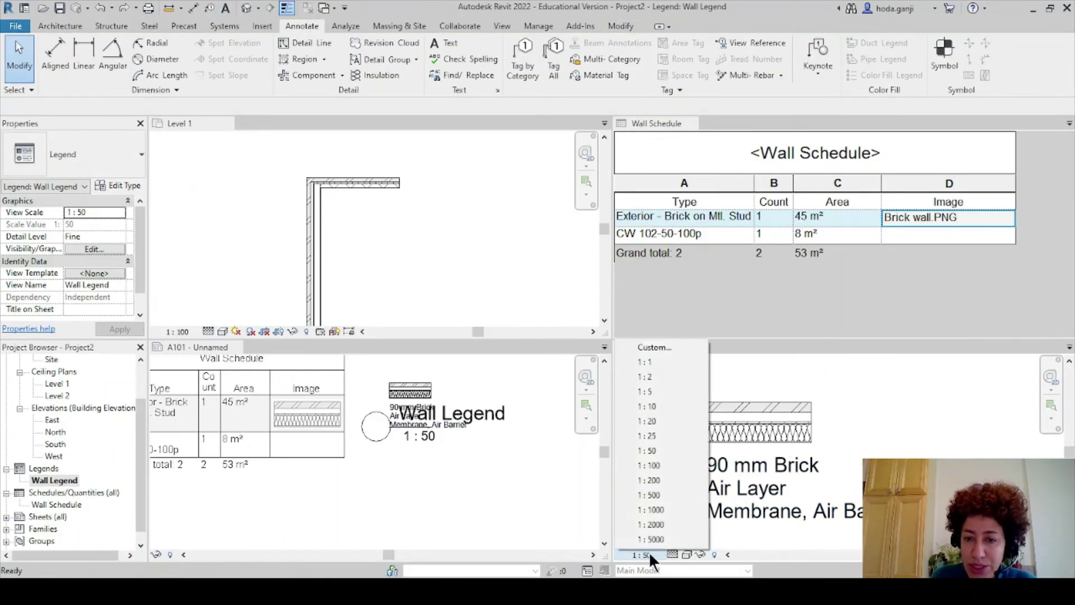
click(668, 430)
scroll(843, 473, up, 1)
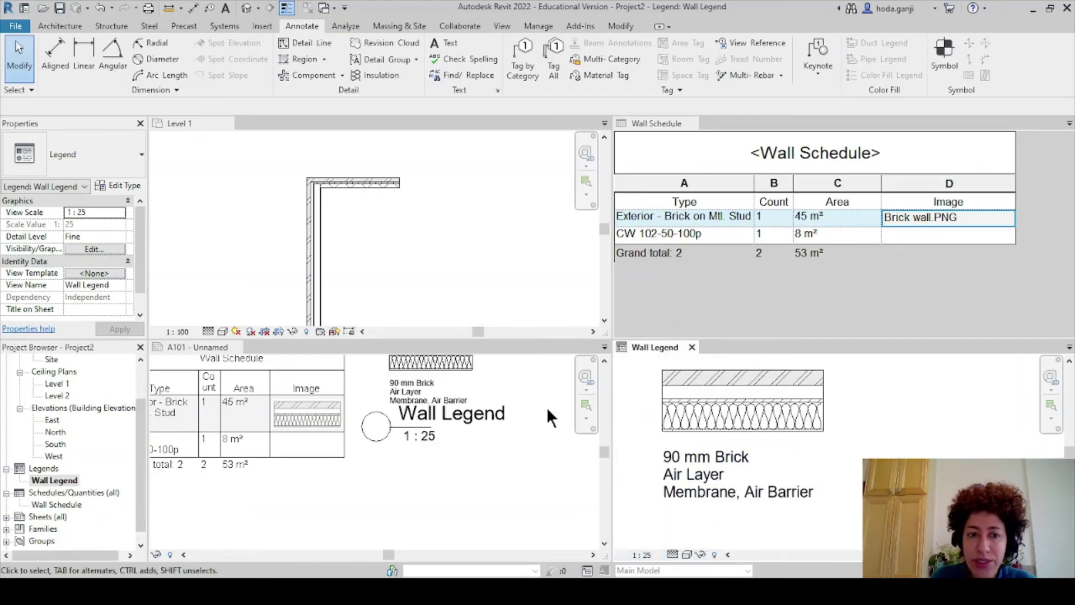
click(493, 463)
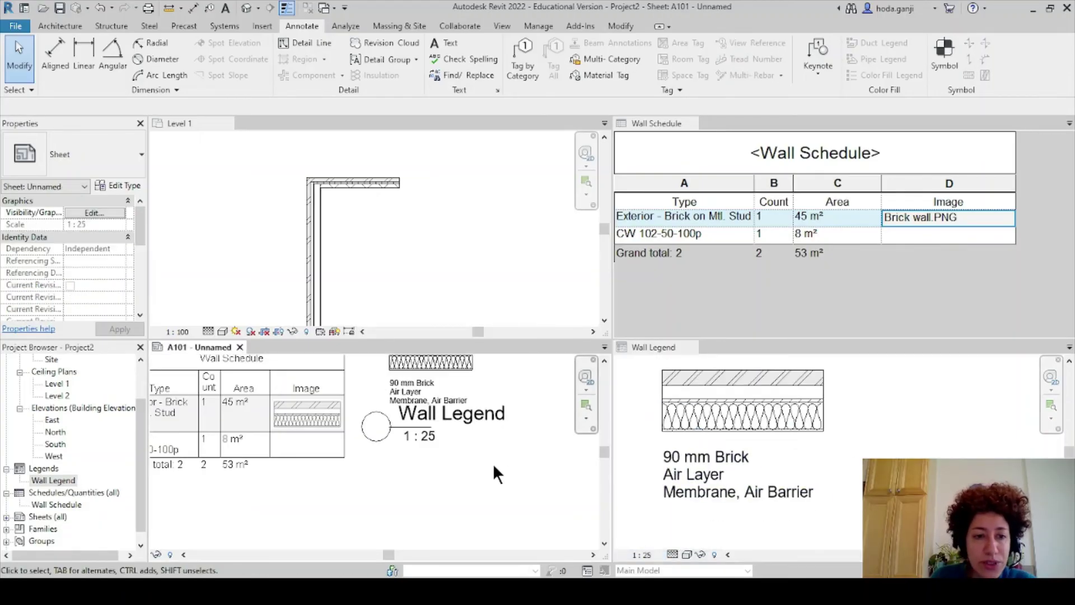
click(501, 218)
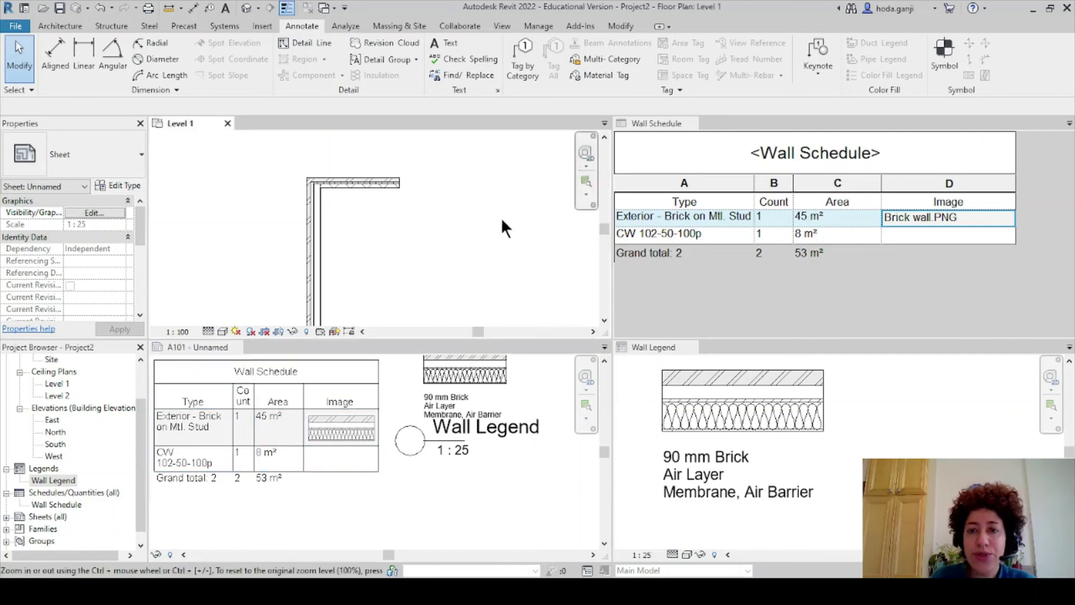
Add the Type Mark field to the Wall Schedule above Area and narrow its column
click(722, 146)
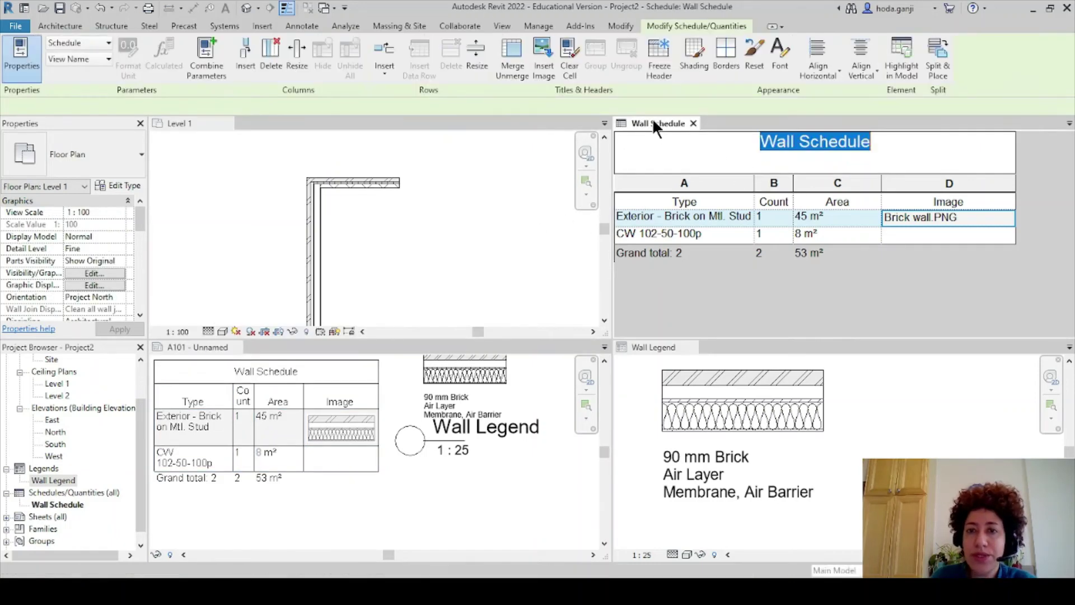
click(657, 123)
click(92, 298)
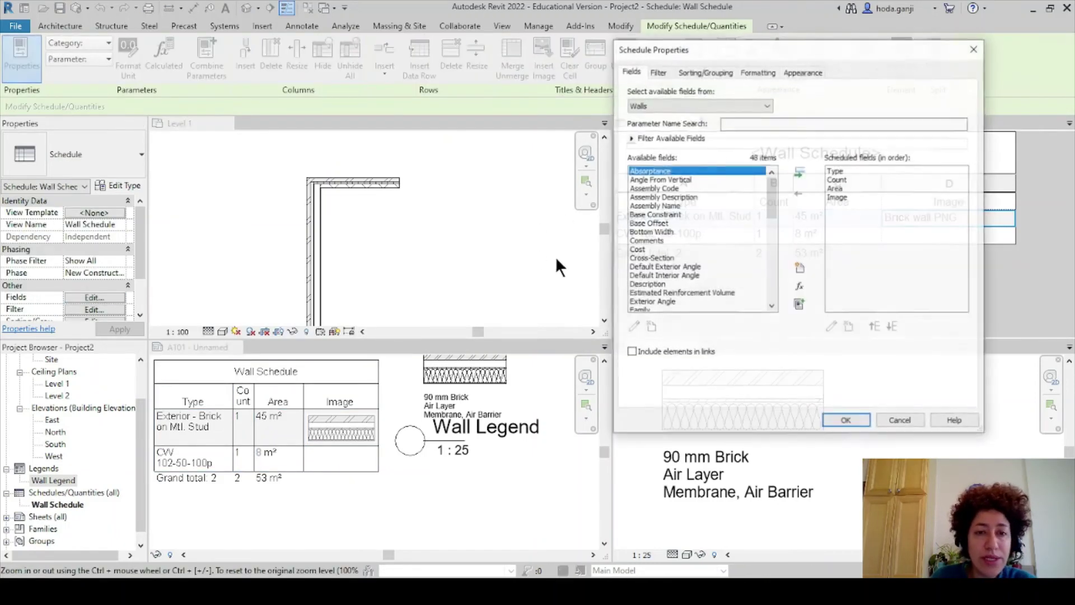
scroll(692, 250, down, 5)
scroll(691, 247, down, 4)
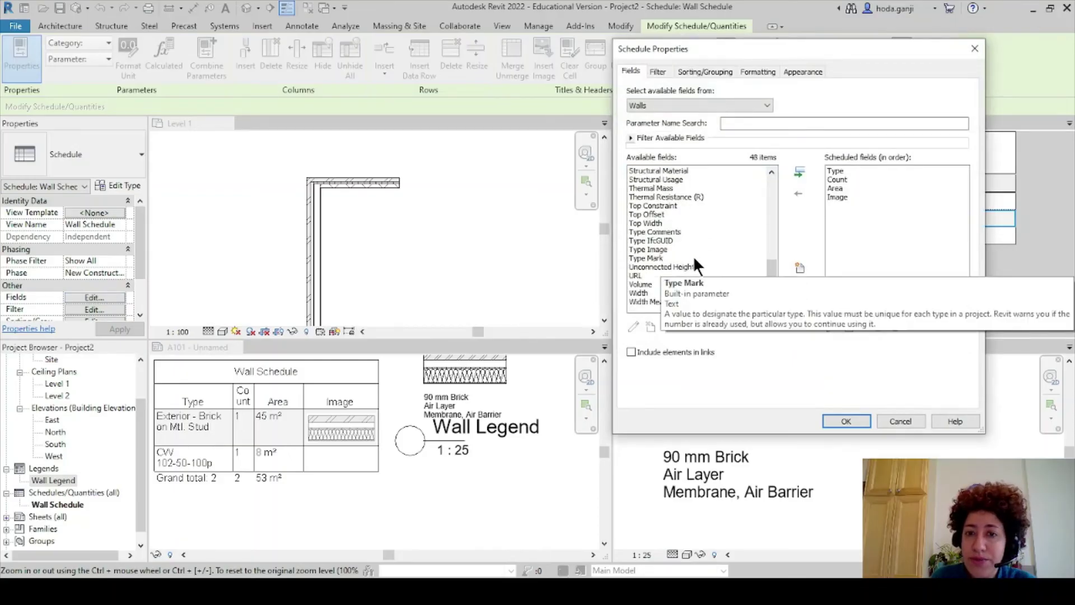
click(649, 259)
click(801, 173)
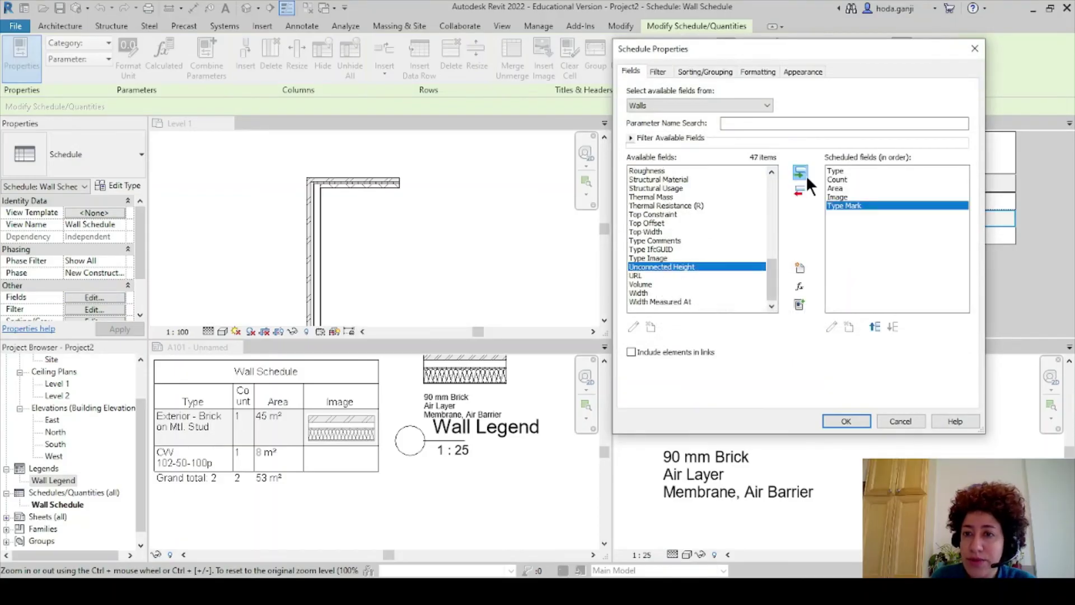
click(875, 326)
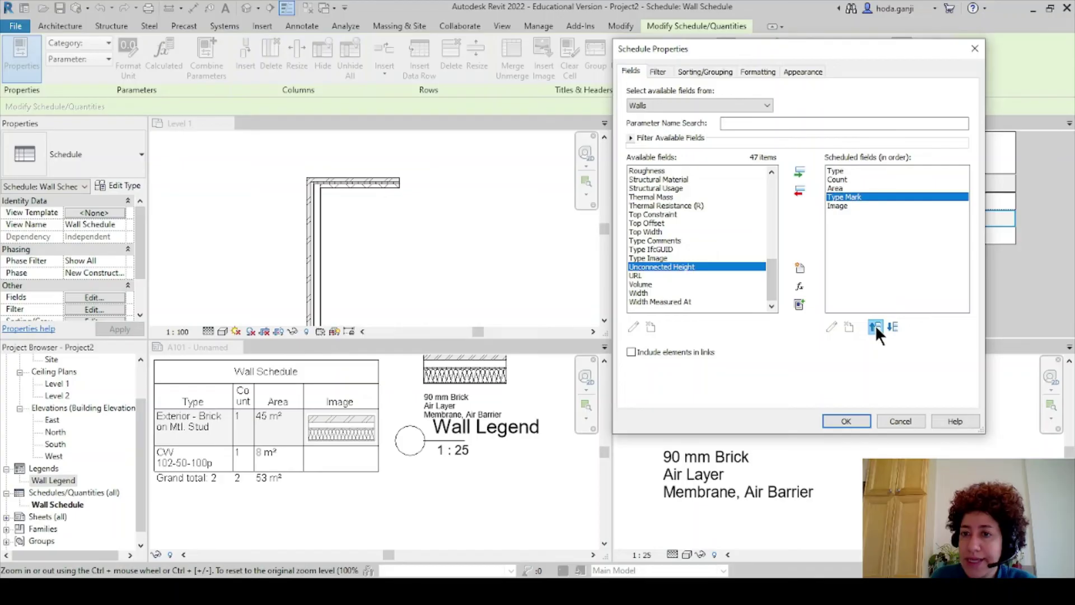
click(875, 327)
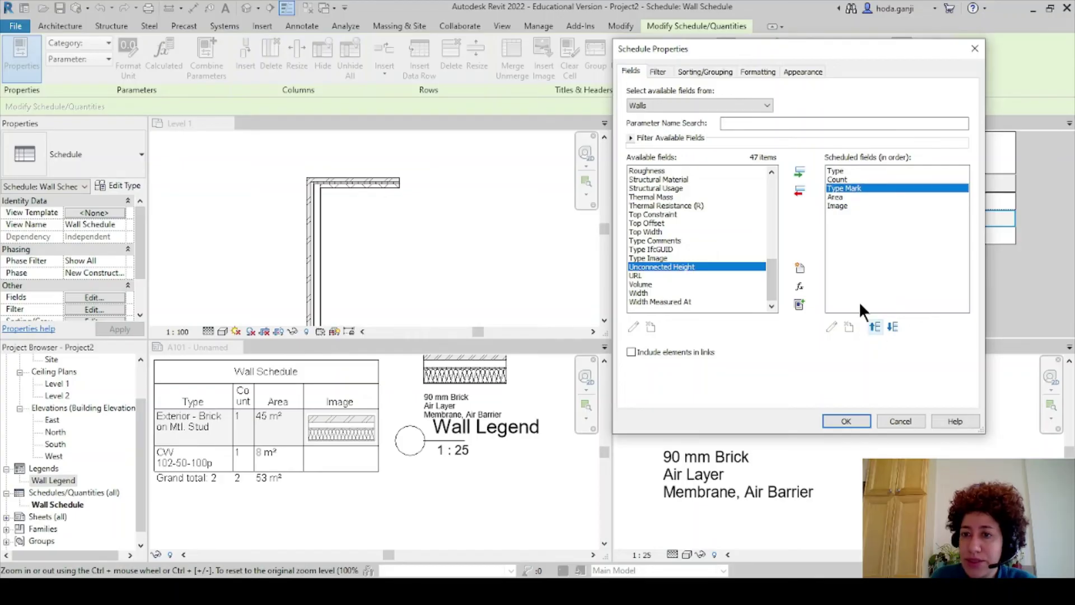
click(846, 421)
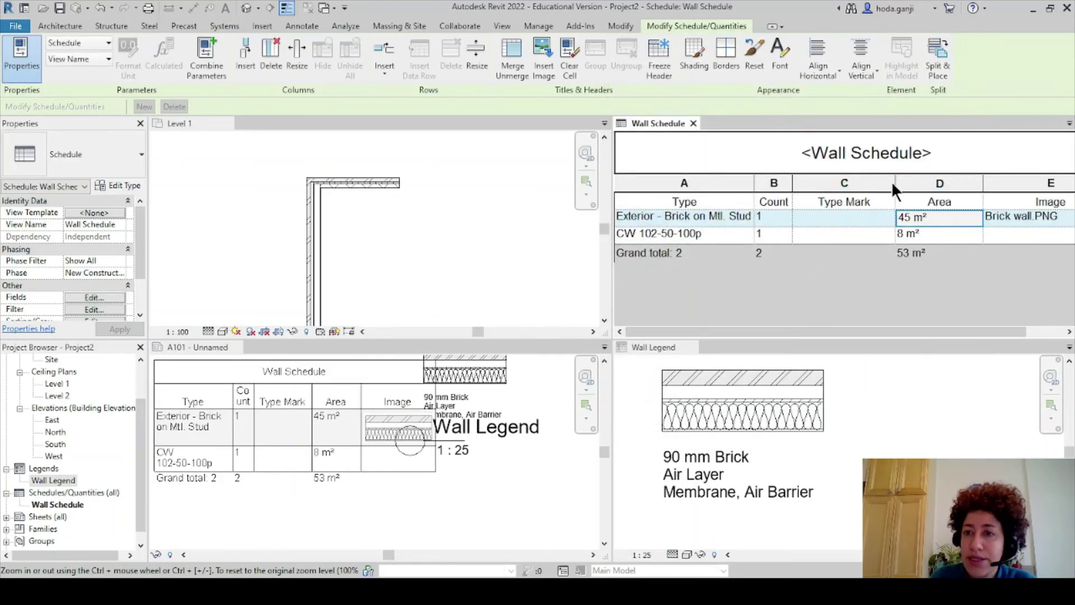
drag(894, 190, 886, 185)
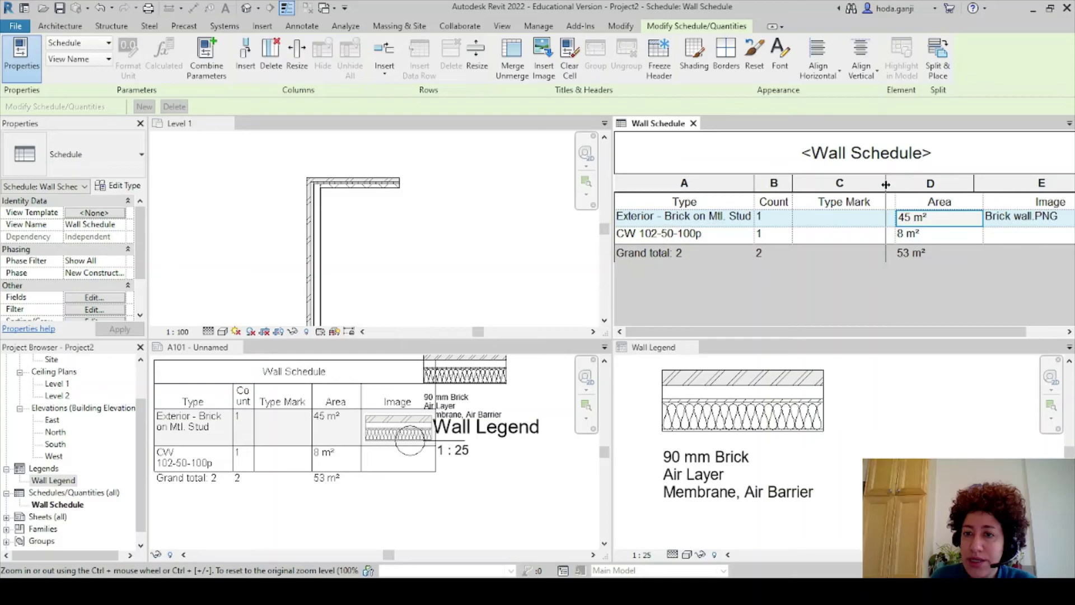
Tag the exterior wall by category in the Level 1 plan
click(407, 221)
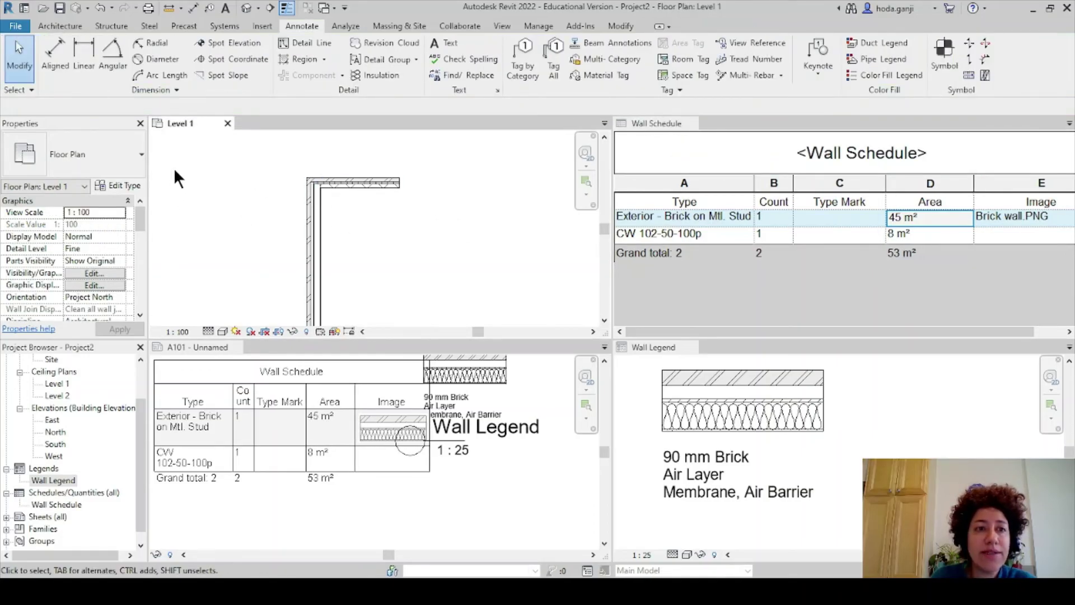
click(524, 73)
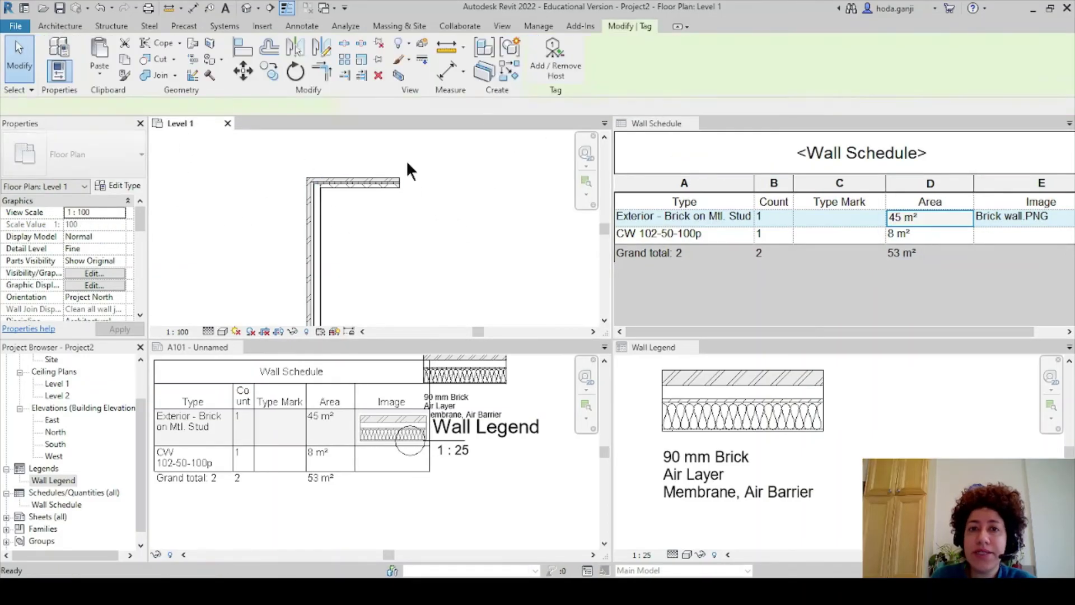
click(307, 250)
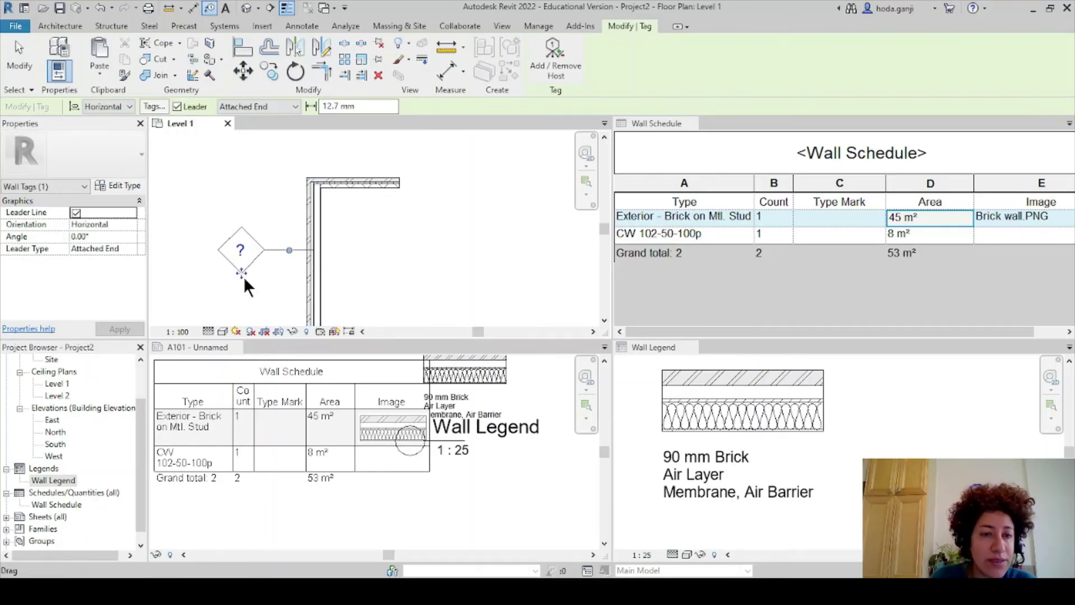
key(Escape)
key(Escape)
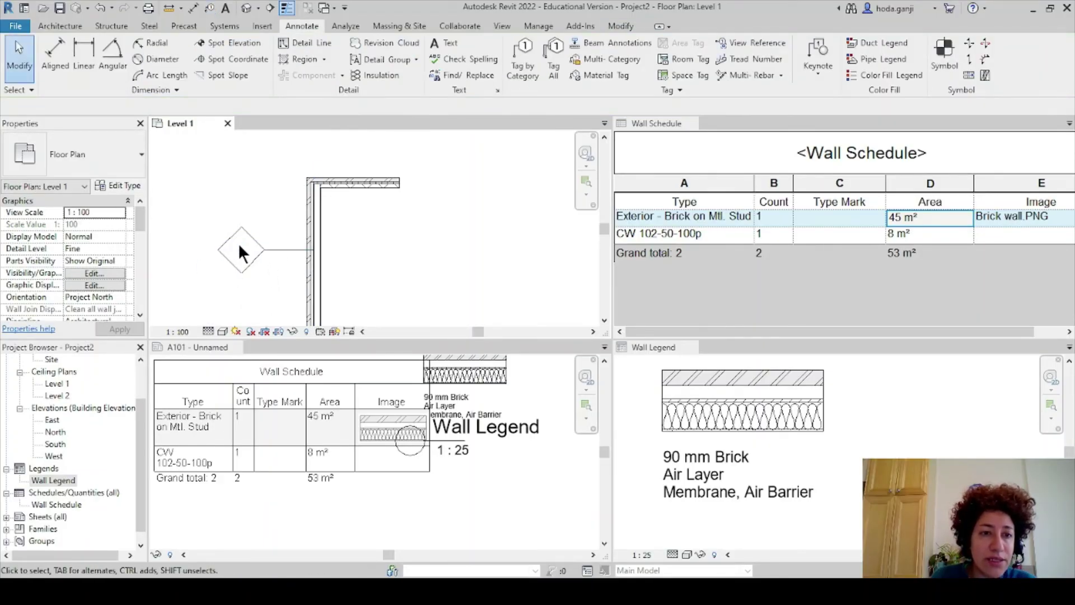
scroll(239, 244, up, 1)
Open the brick wall's type properties and begin typing Type Mark Ex-1
click(330, 230)
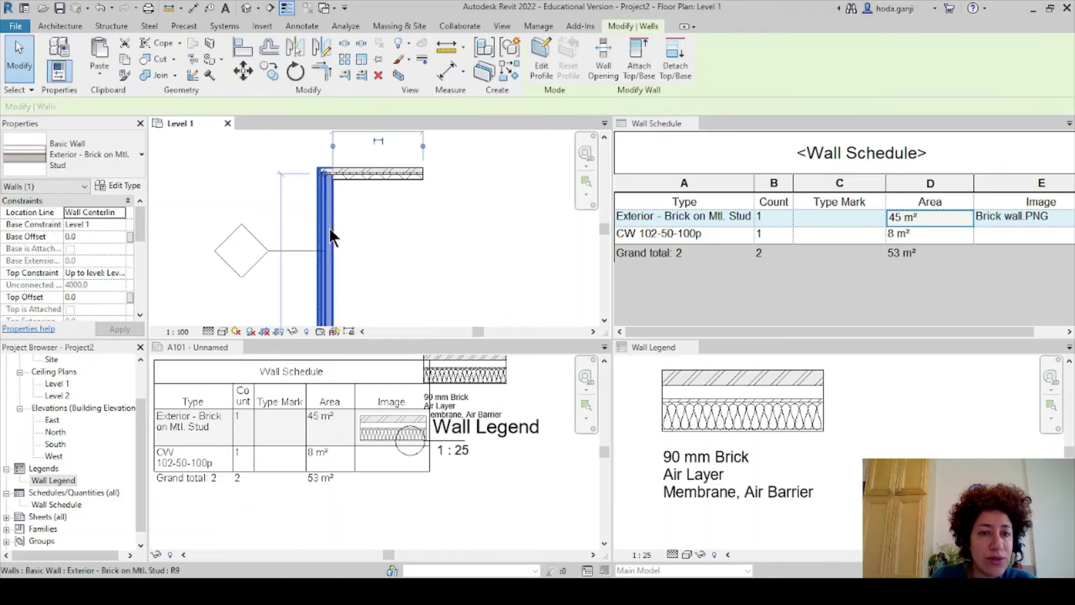
click(127, 185)
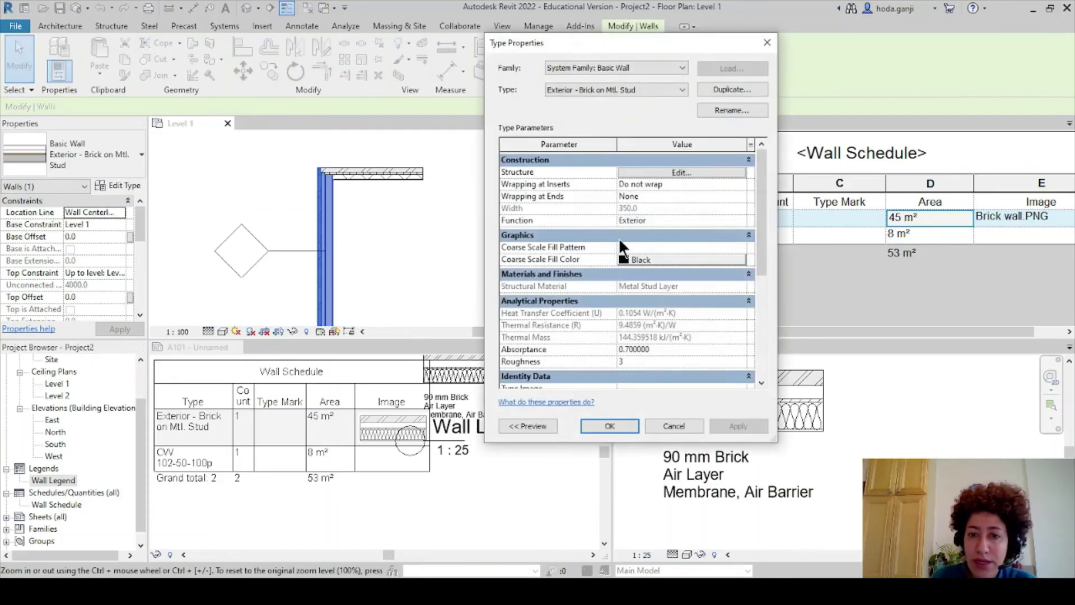
scroll(617, 261, down, 5)
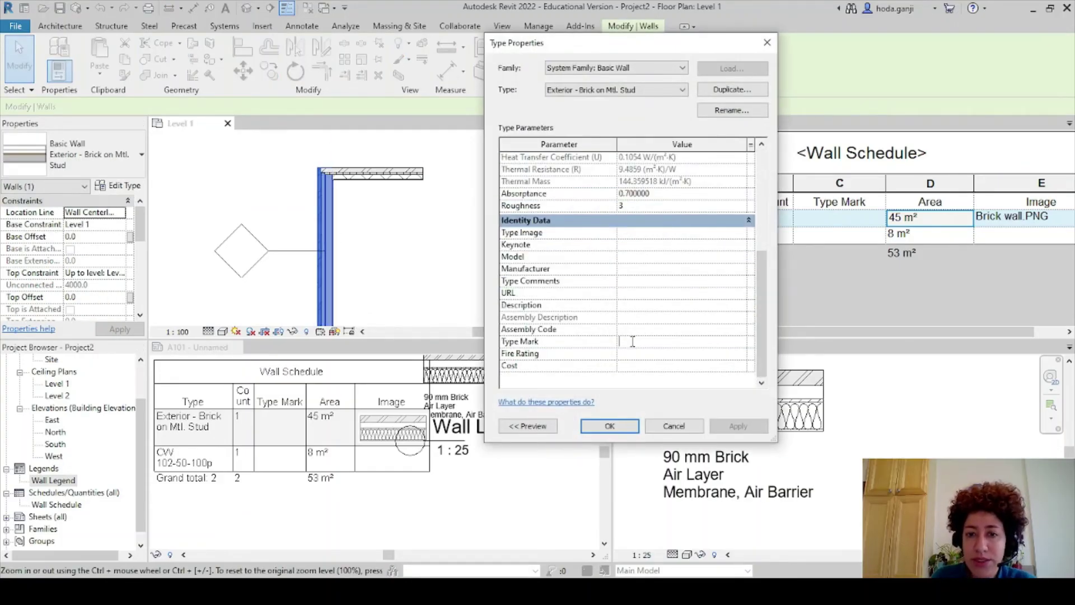
click(632, 341)
text(Ex-1)
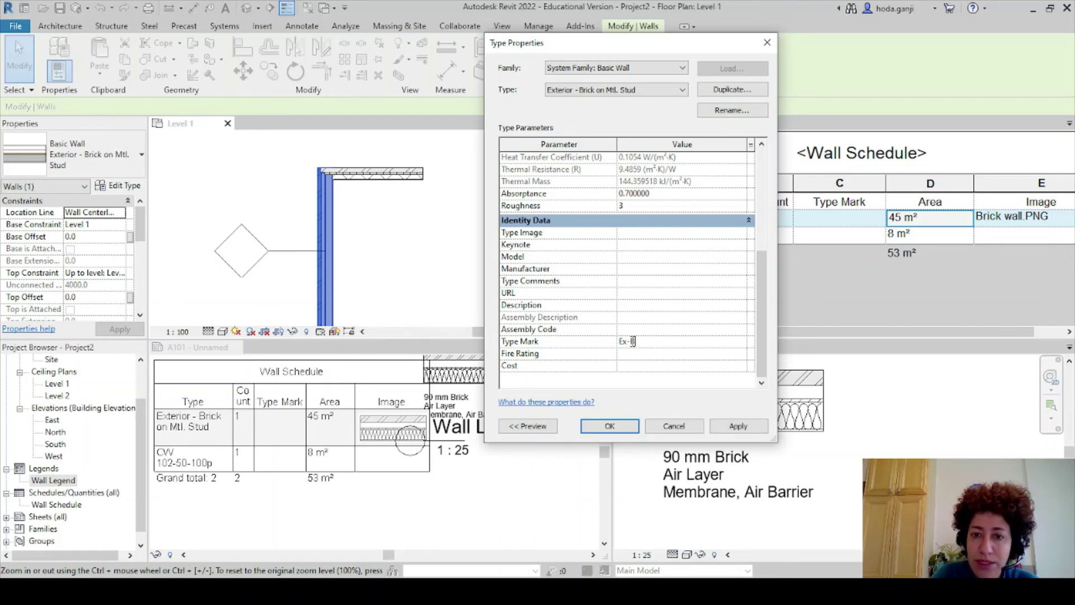
Apply Type Mark Ex-1 and narrow the schedule's Type Mark column
click(620, 422)
click(480, 236)
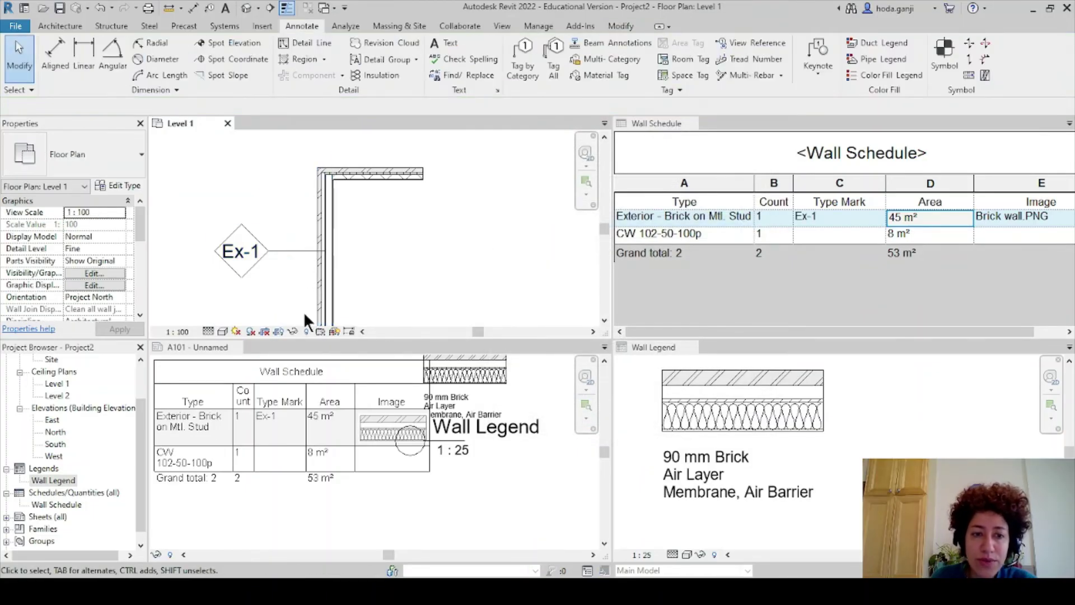
drag(886, 182, 868, 182)
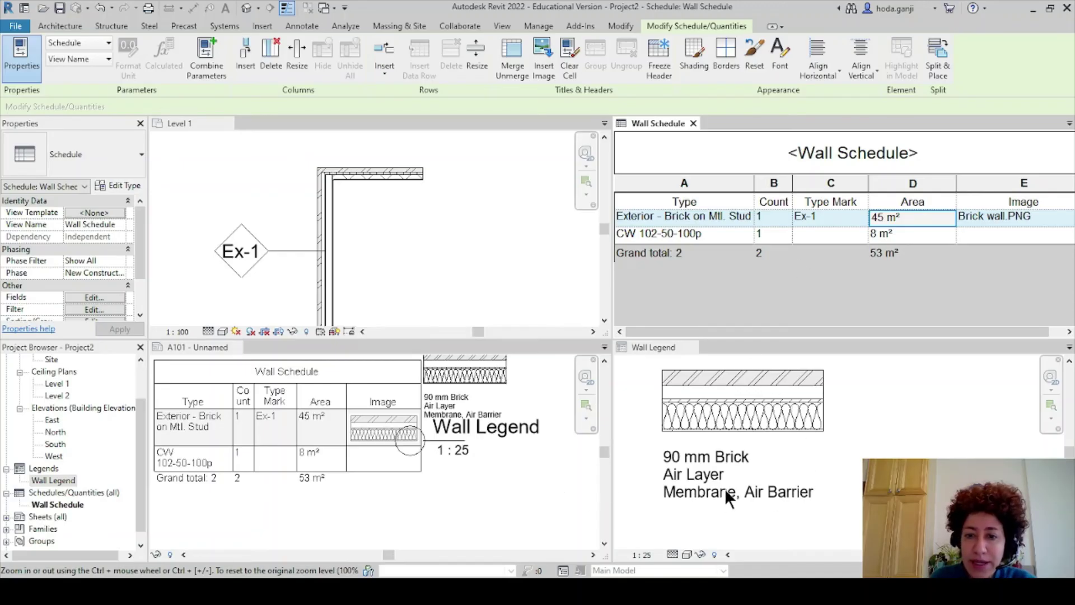
Move the Wall Legend viewport to the right on sheet A101
click(709, 460)
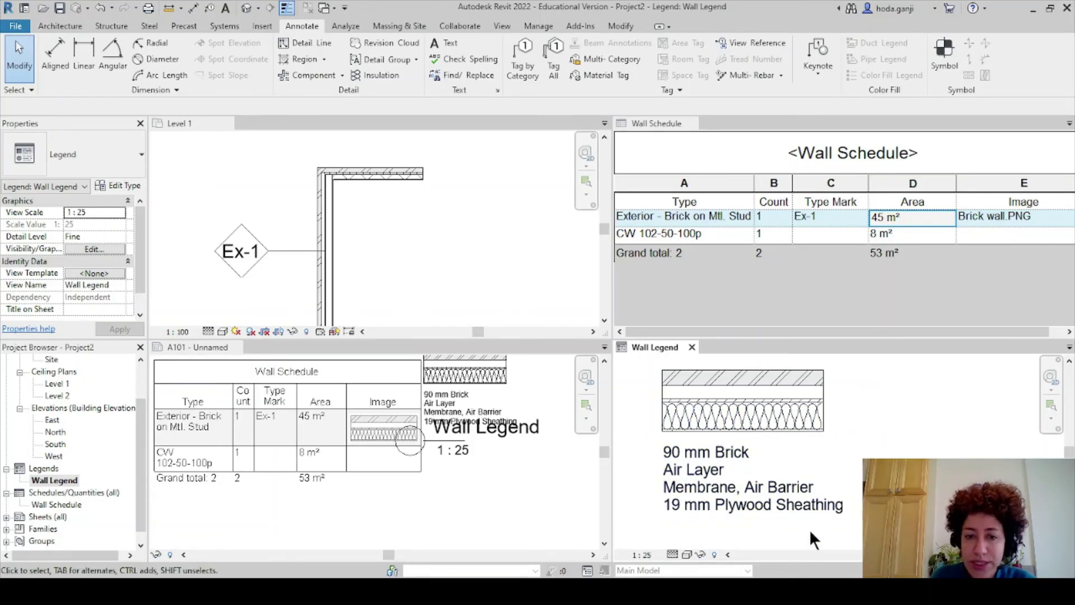
scroll(476, 420, down, 2)
click(462, 426)
click(455, 427)
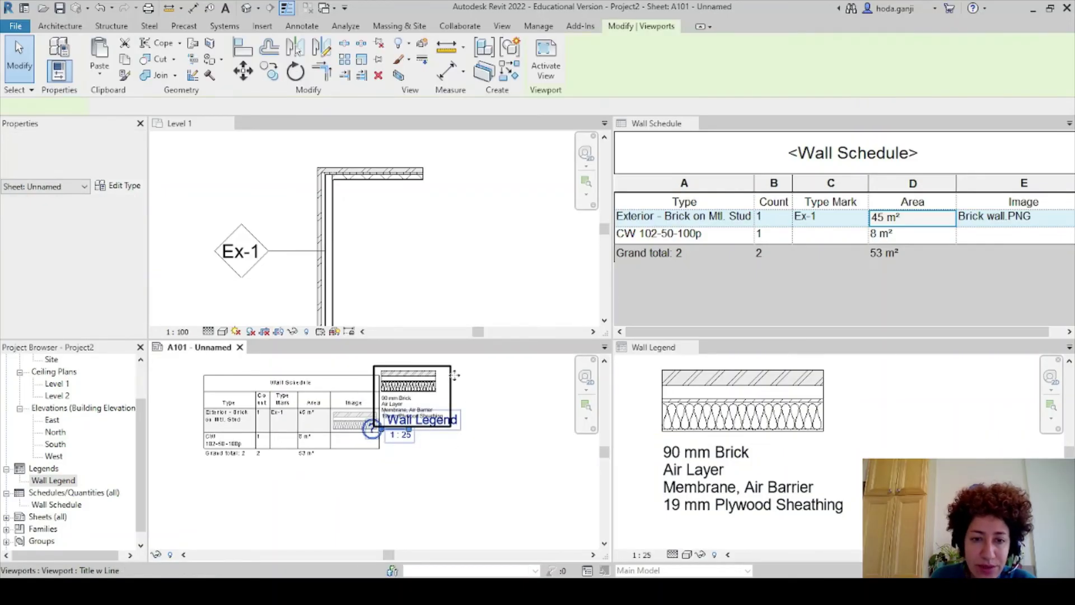
drag(454, 382, 511, 392)
click(486, 461)
scroll(406, 405, up, 3)
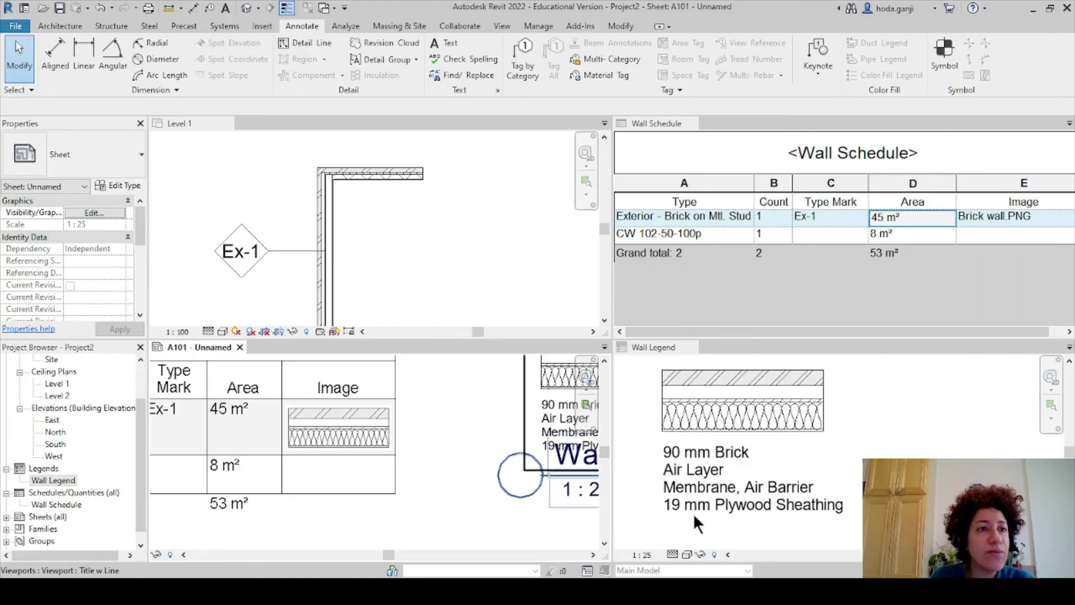
click(907, 450)
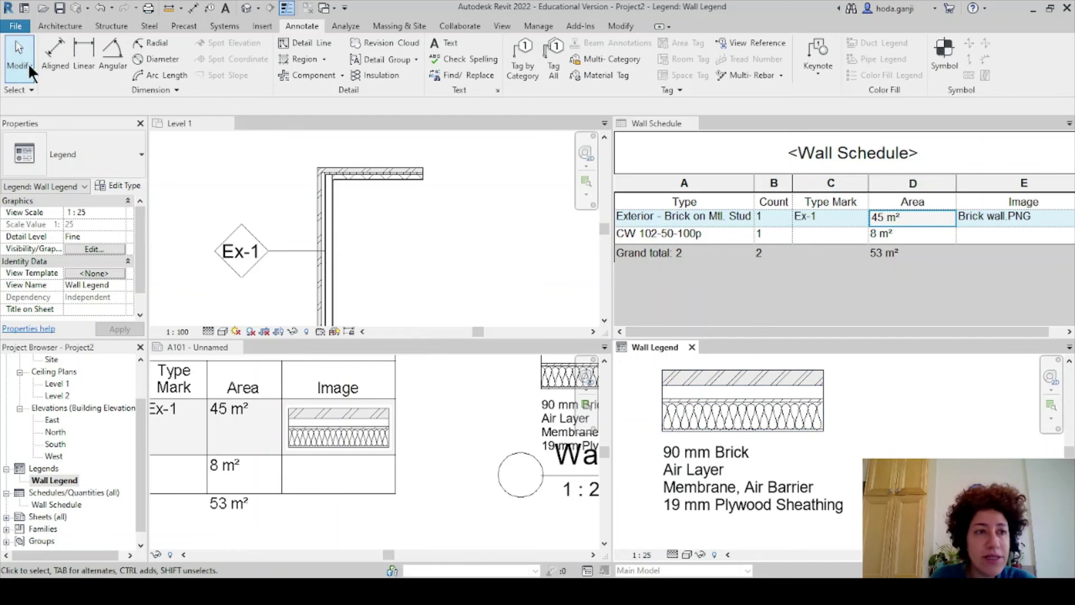
Export the labelled Wall Legend view as an image
click(15, 25)
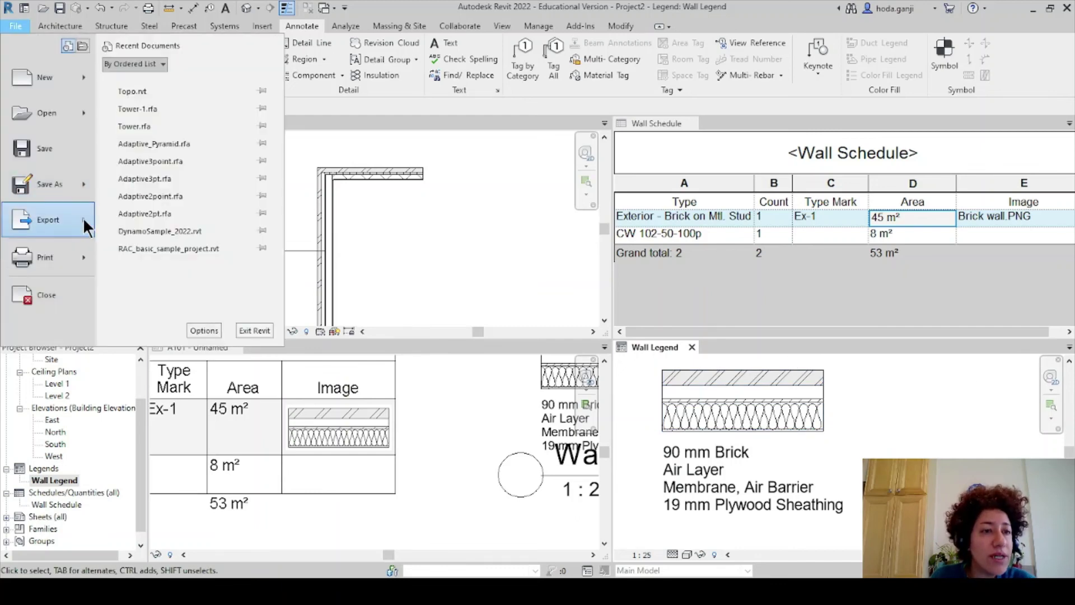
mouse_move(87, 227)
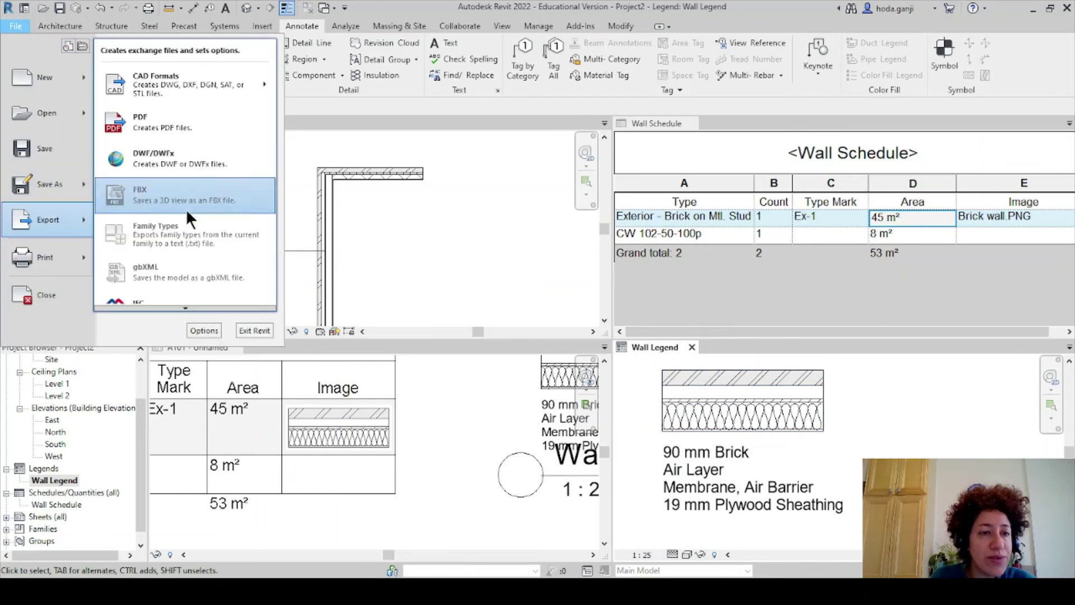
mouse_move(181, 306)
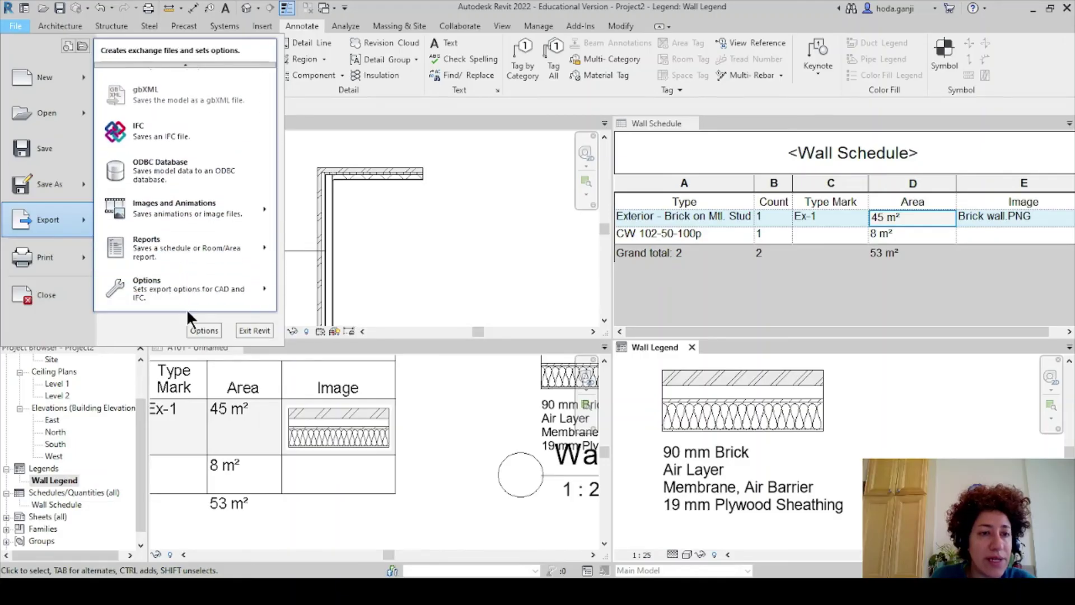
mouse_move(179, 216)
click(302, 242)
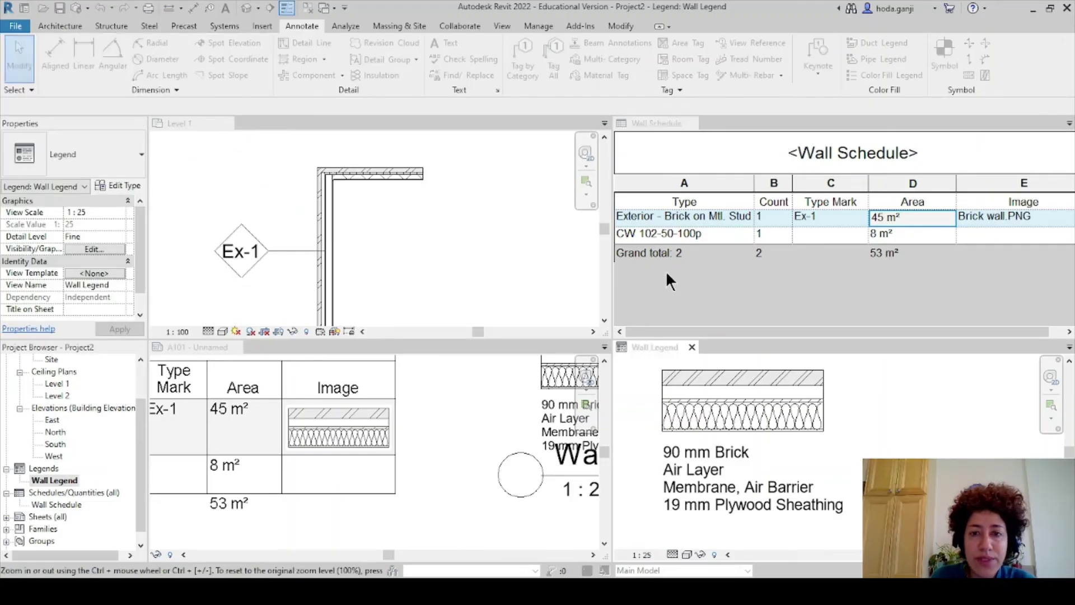
click(727, 438)
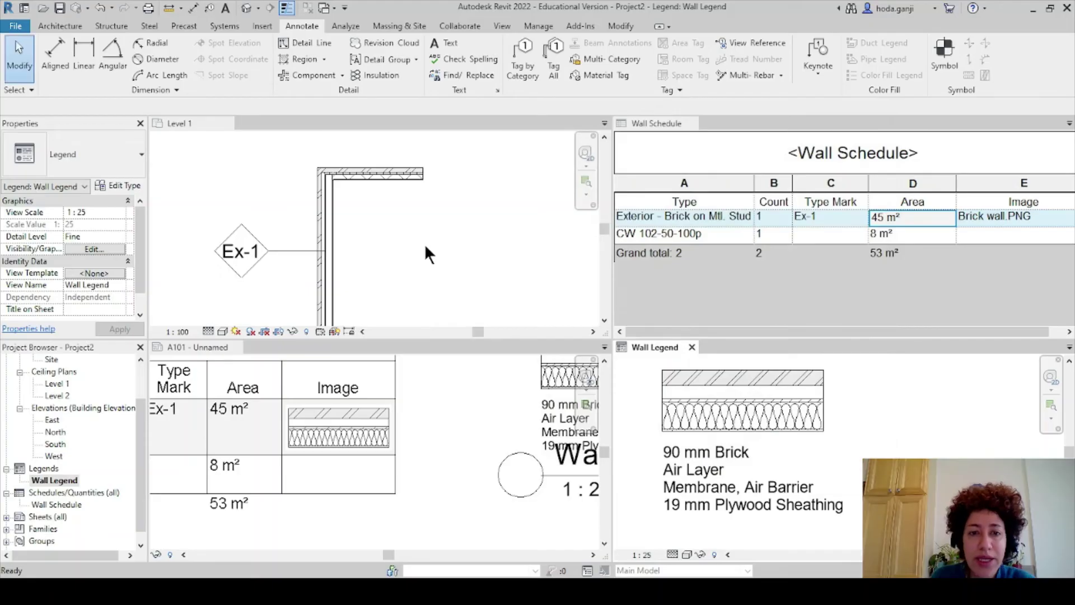
Delete Brick wall.PNG from the exterior wall's Image cell on sheet A101
click(347, 408)
click(347, 415)
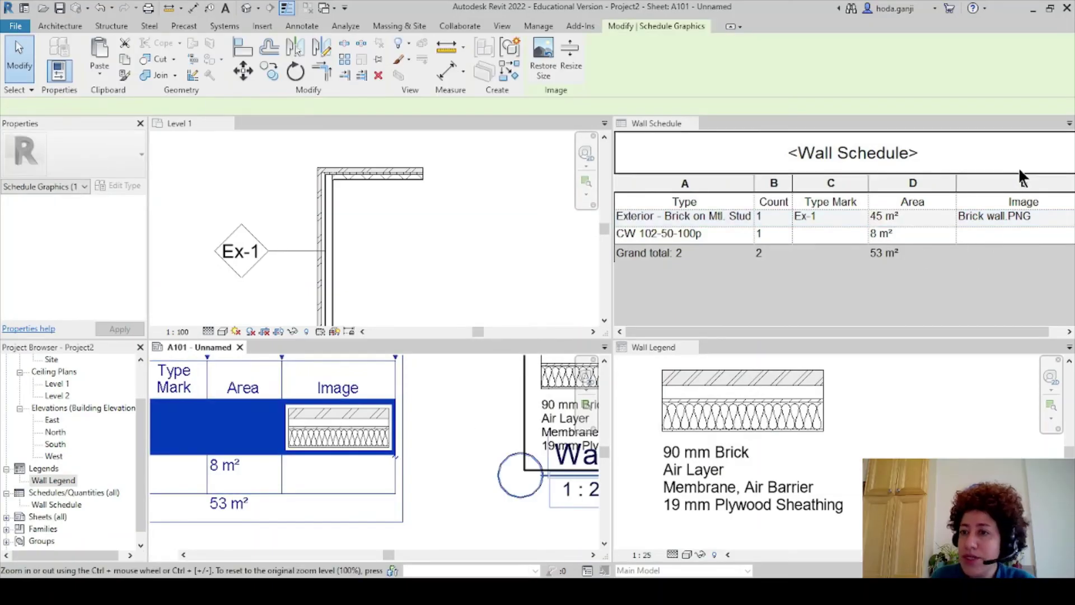
click(1025, 216)
click(1069, 216)
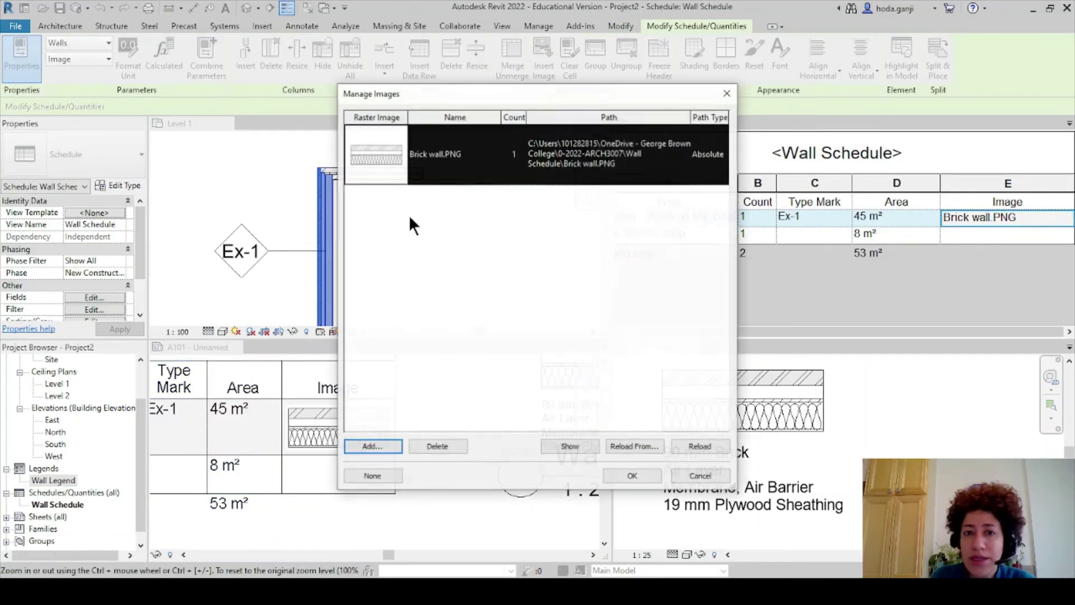
click(450, 446)
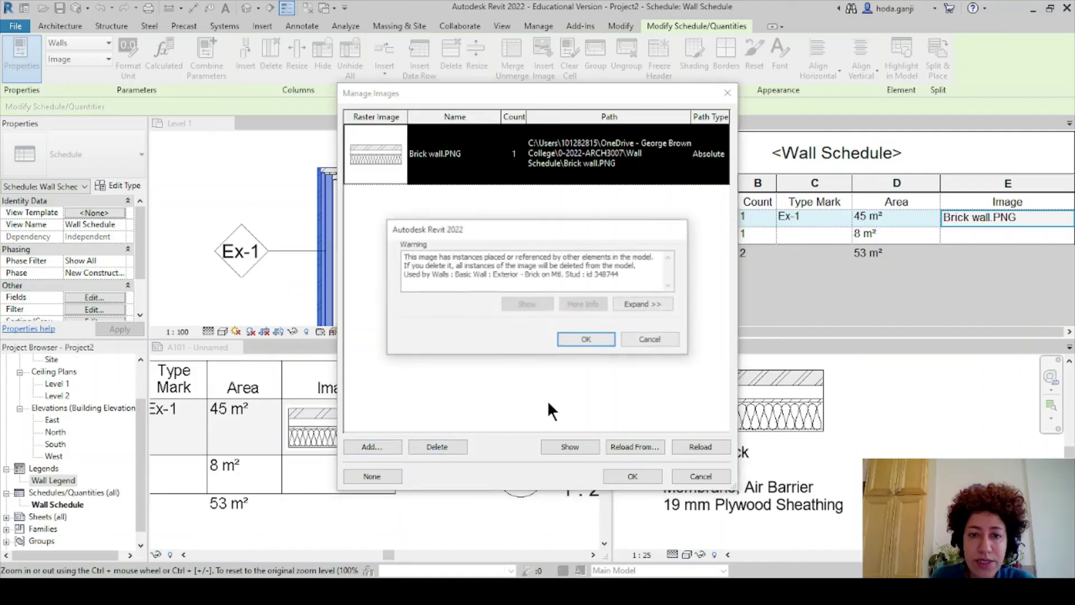
click(579, 336)
Import Project2.jpg and assign it to the exterior wall's Image cell
key(Return)
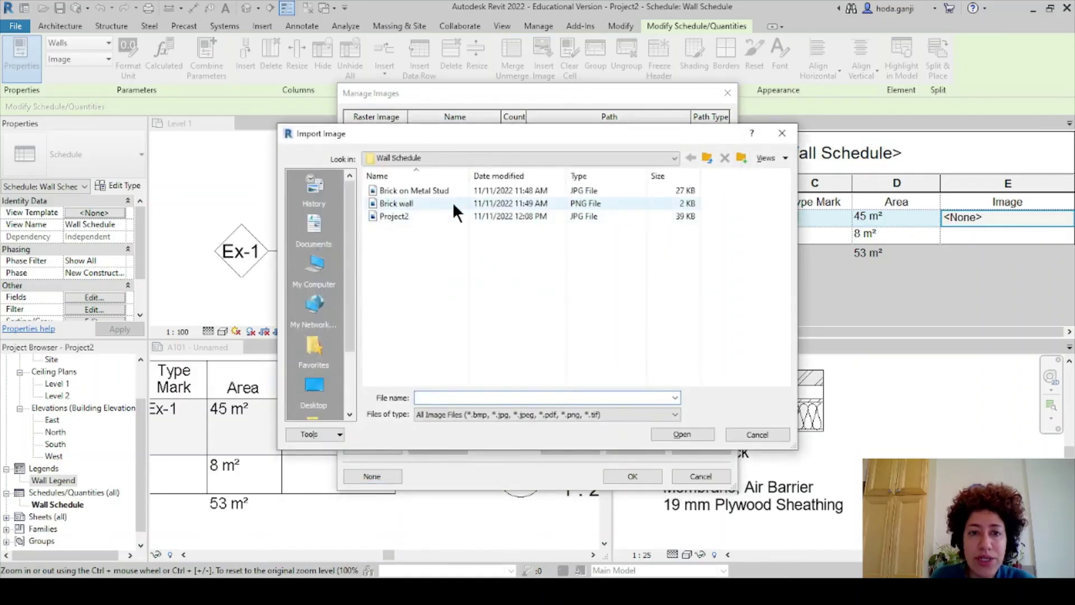
click(442, 216)
click(672, 434)
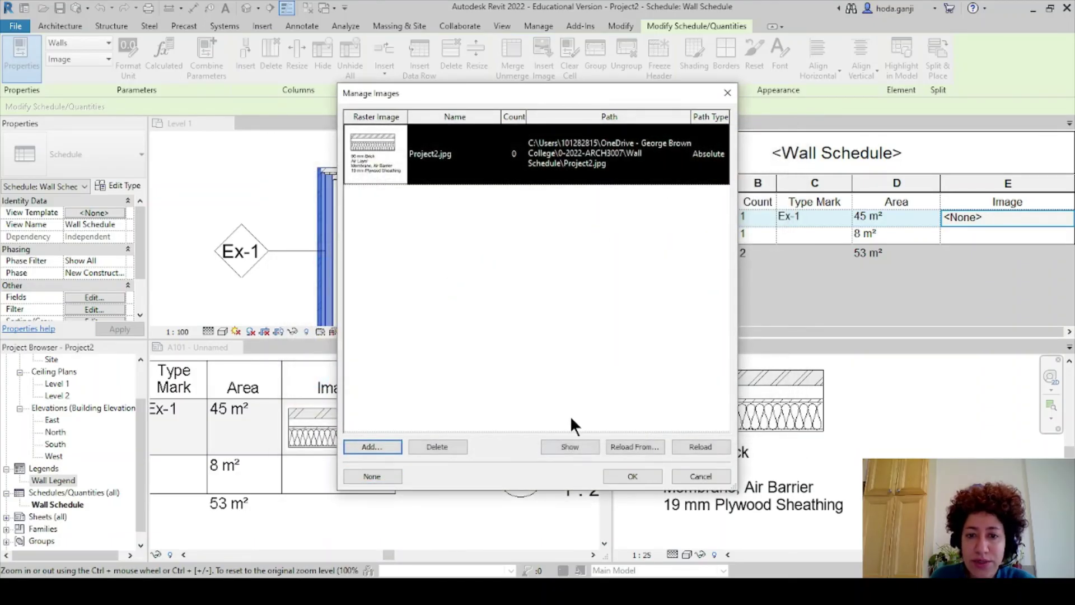
click(633, 476)
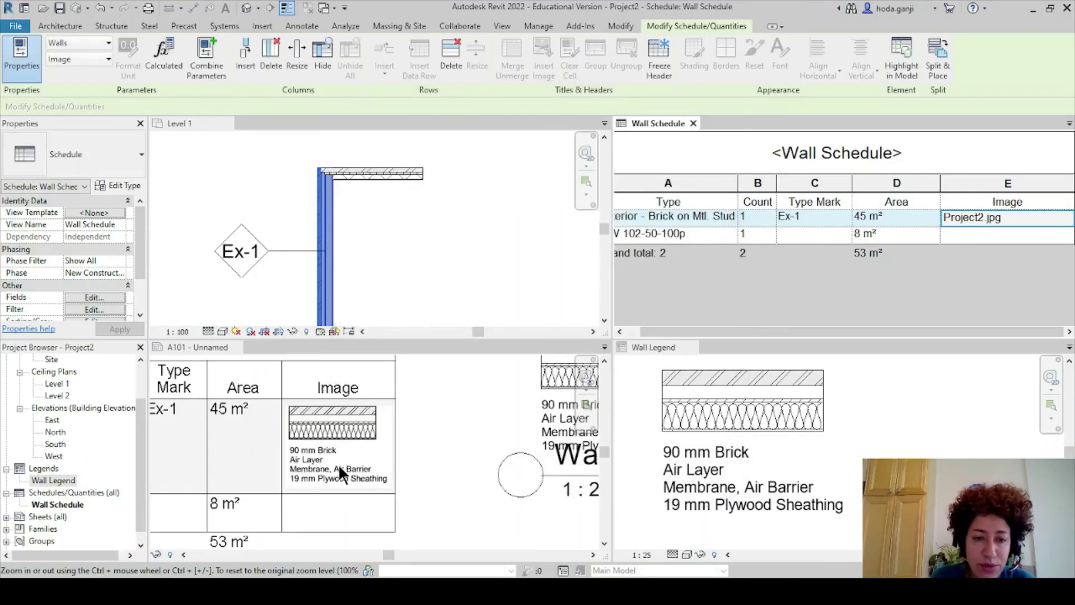
Delete the Wall Legend viewport from sheet A101
scroll(339, 464, down, 3)
scroll(420, 425, up, 2)
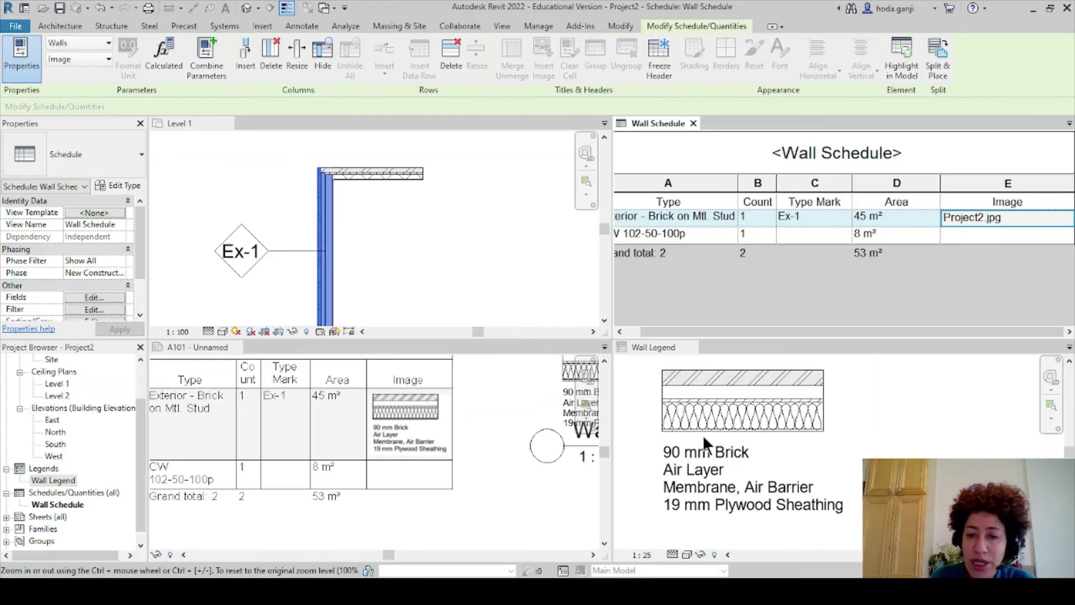
scroll(846, 395, down, 2)
click(899, 433)
scroll(885, 439, up, 1)
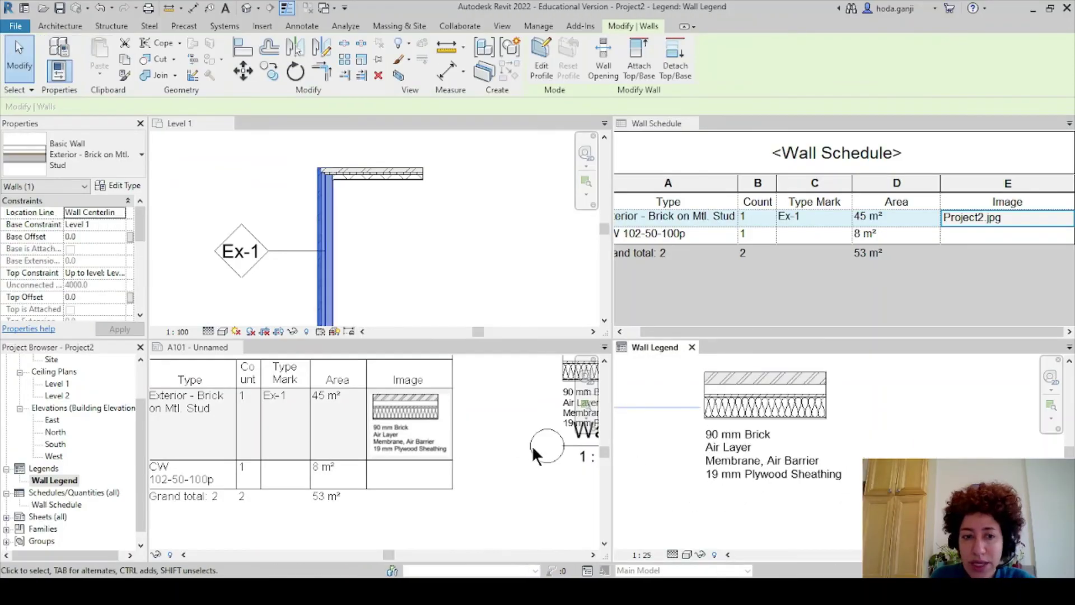
scroll(521, 442, down, 2)
click(505, 439)
scroll(381, 449, down, 2)
scroll(543, 464, up, 2)
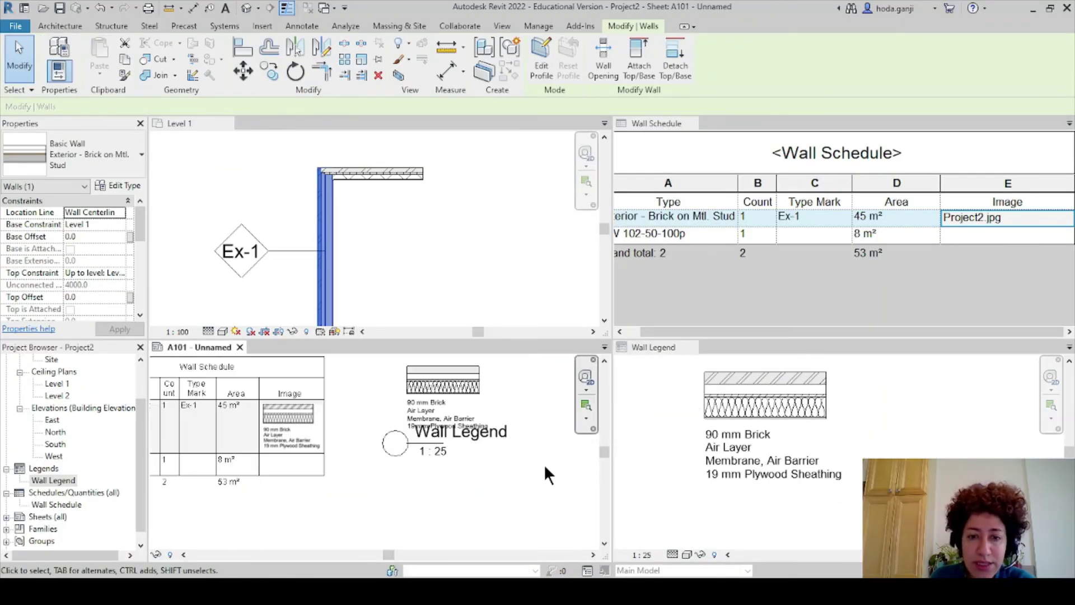
click(434, 399)
key(Delete)
Return to the Wall Legend view
scroll(277, 416, down, 2)
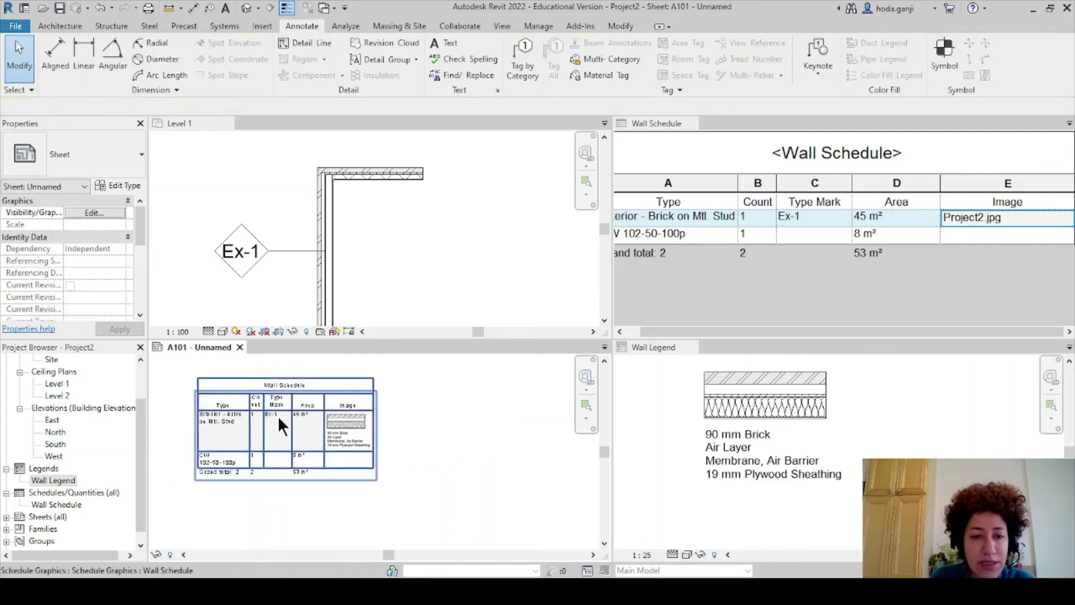
scroll(278, 416, up, 3)
click(716, 419)
scroll(910, 403, down, 2)
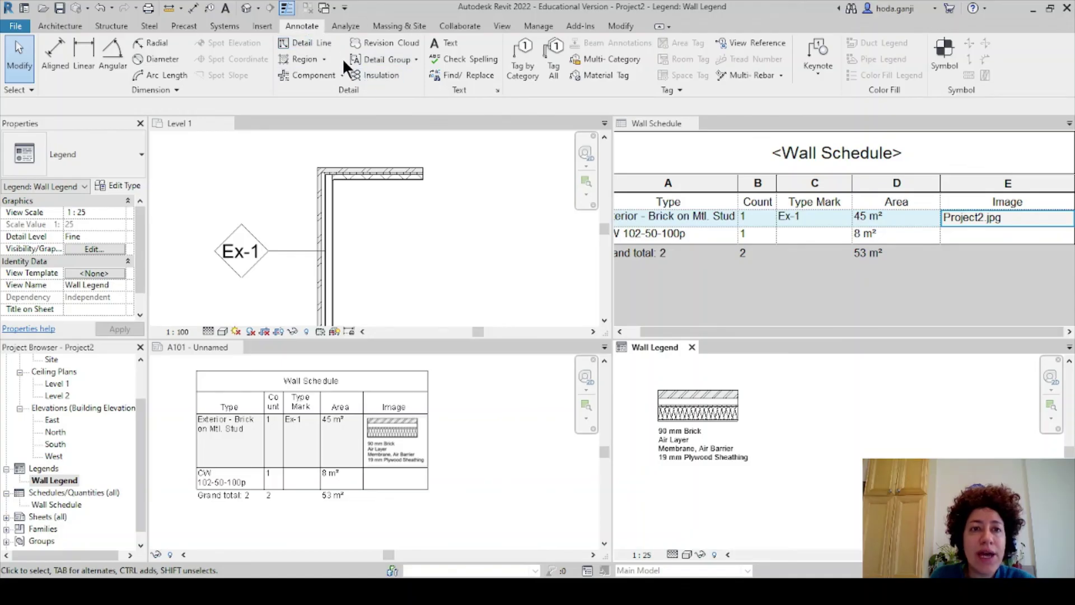
Place a legend component beside the brick wall swatch in the Wall Legend
click(342, 75)
click(339, 149)
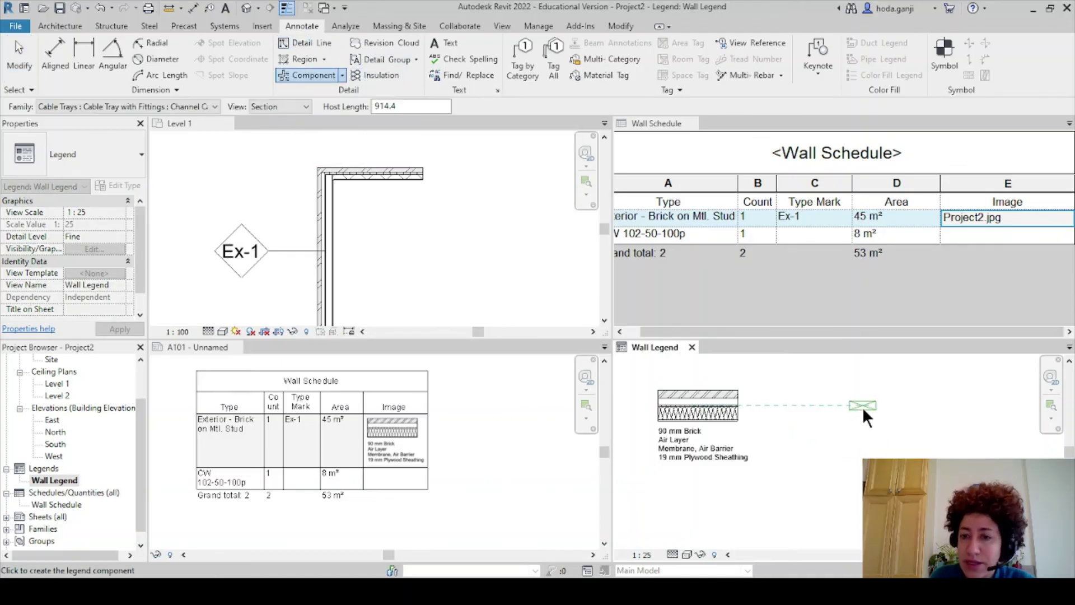
click(859, 406)
scroll(852, 417, up, 2)
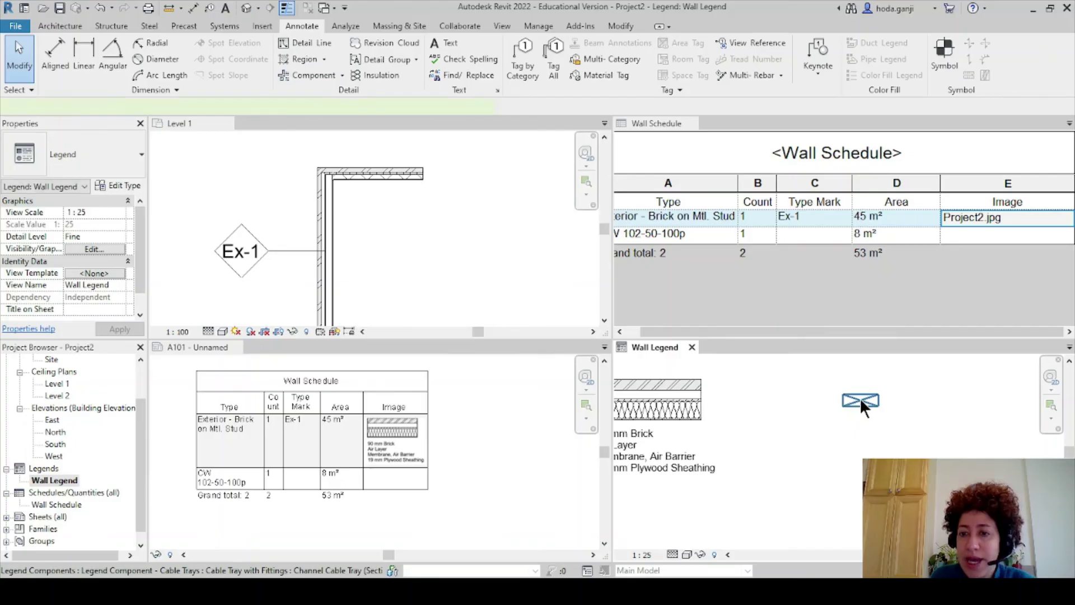
key(Escape)
click(860, 399)
Check the top wall's type and available wall types in the Level 1 plan
click(393, 207)
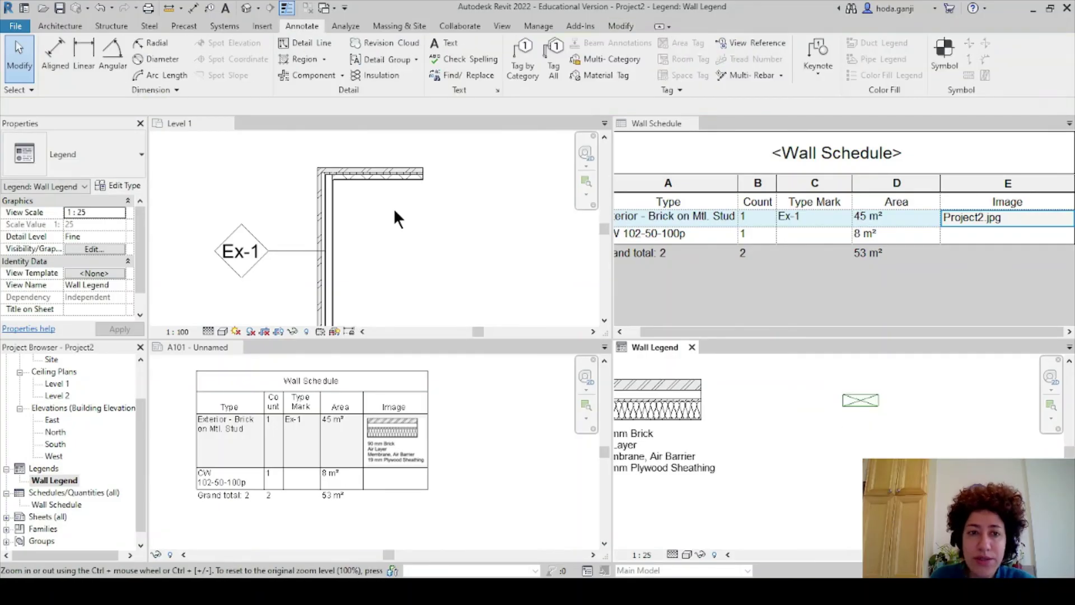
click(402, 171)
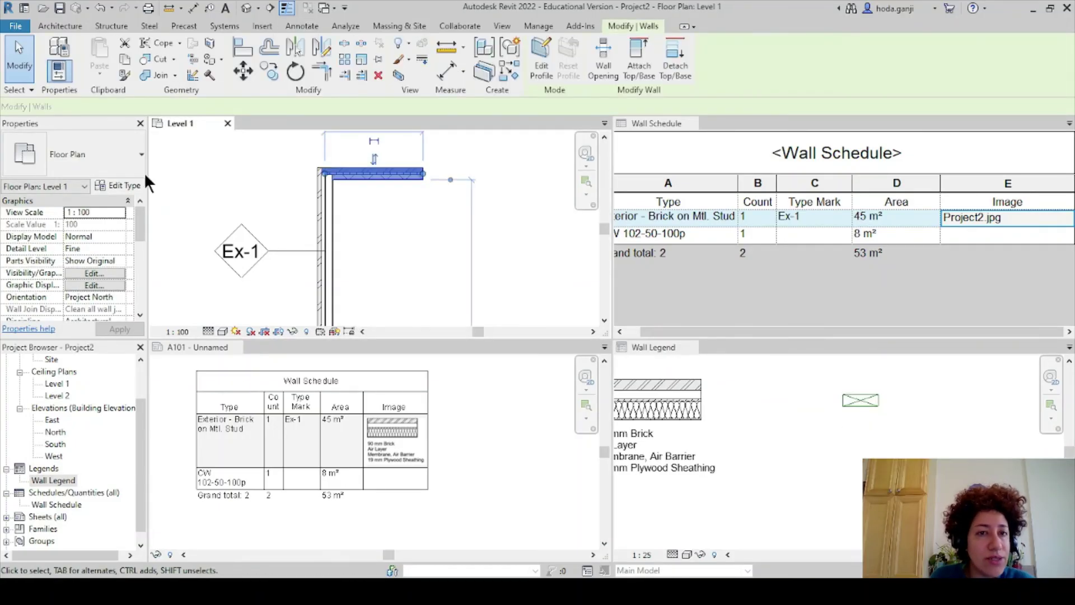
click(137, 167)
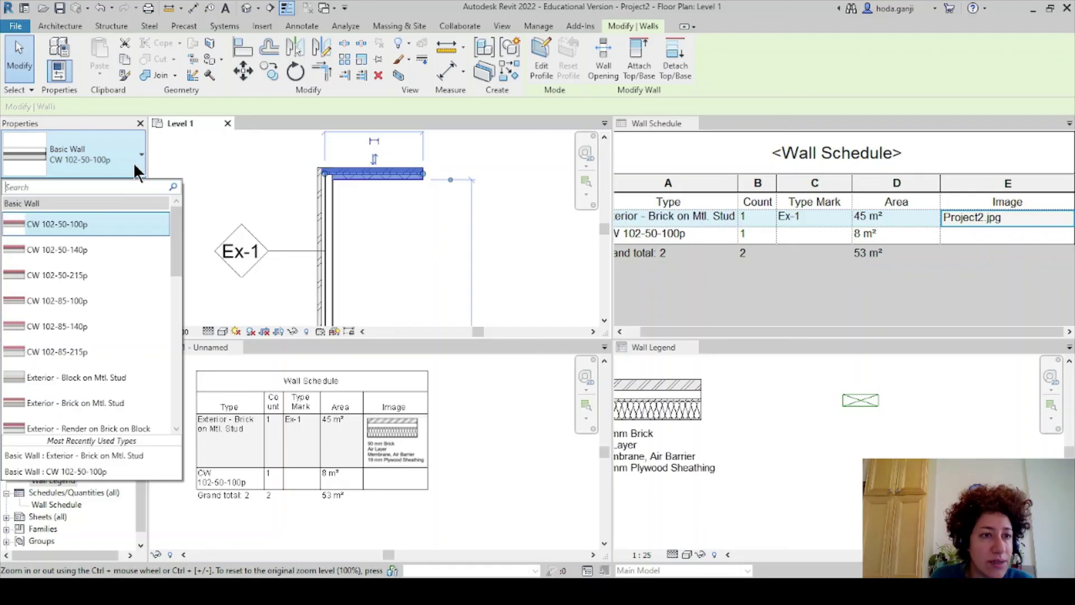
click(133, 162)
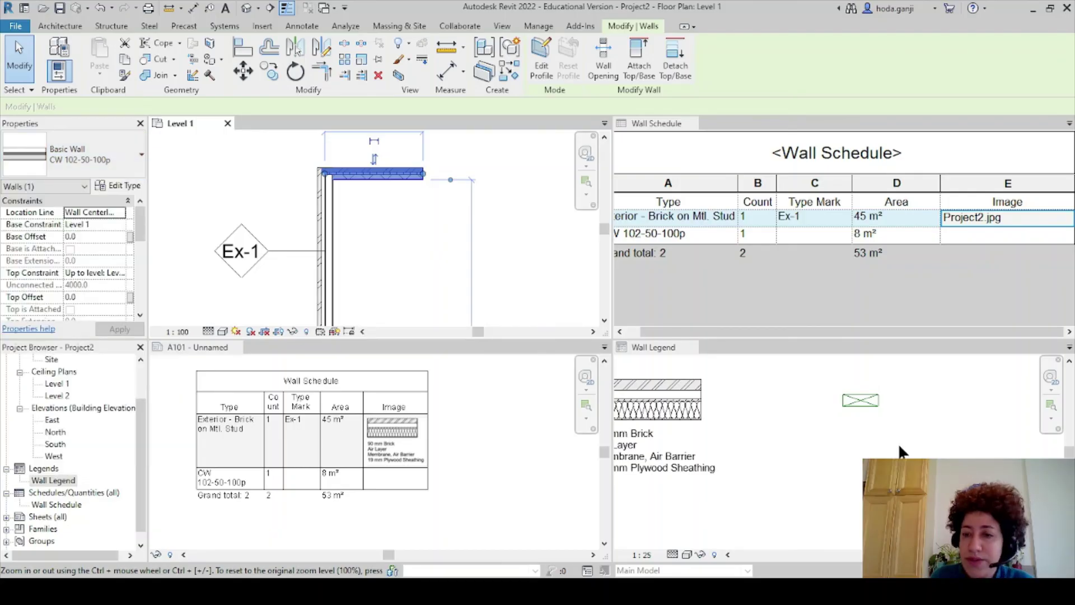
Set the legend component to Basic Wall CW 102-50-100p, drawn in Floor Plan view
click(861, 399)
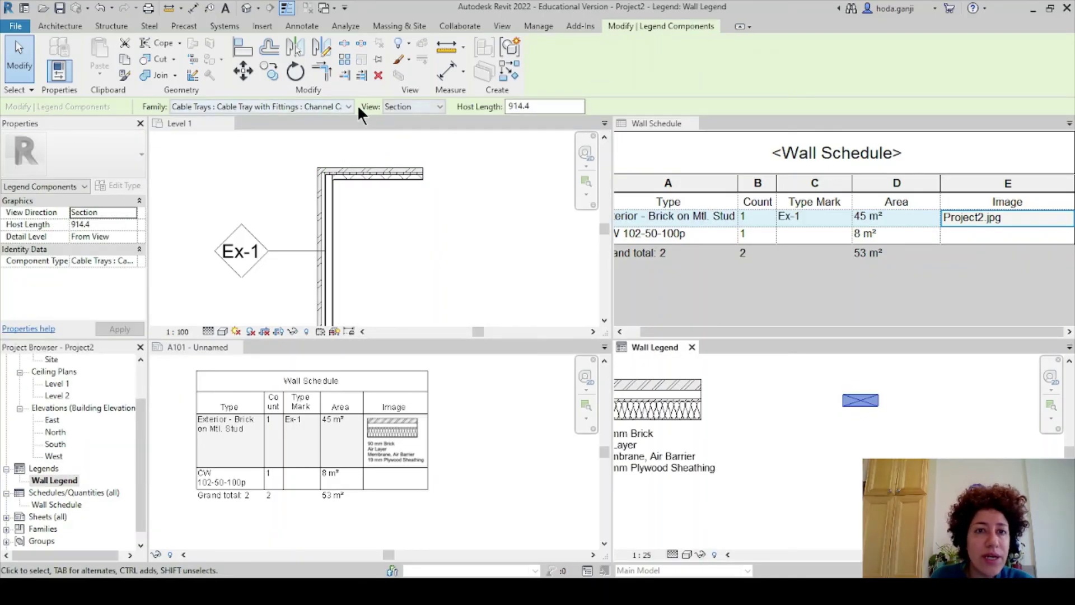
click(339, 108)
drag(422, 177, 417, 355)
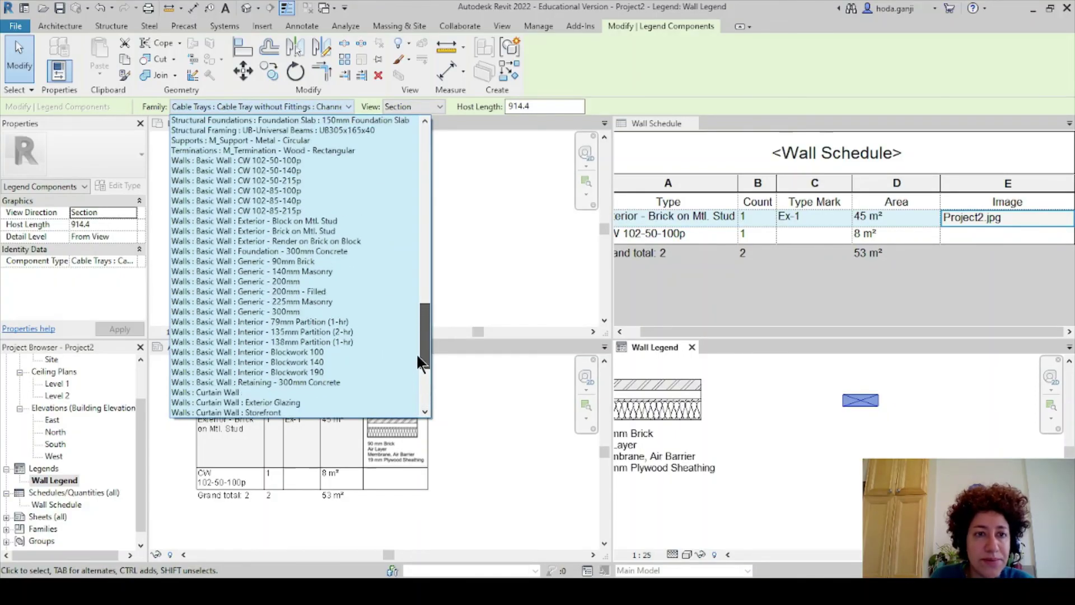
click(335, 160)
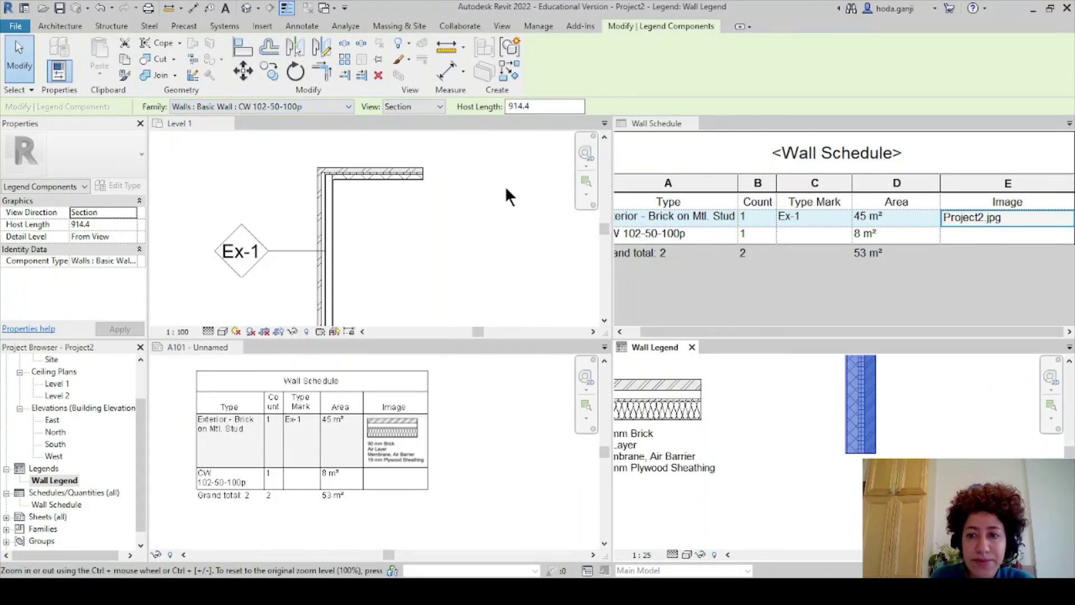
click(432, 108)
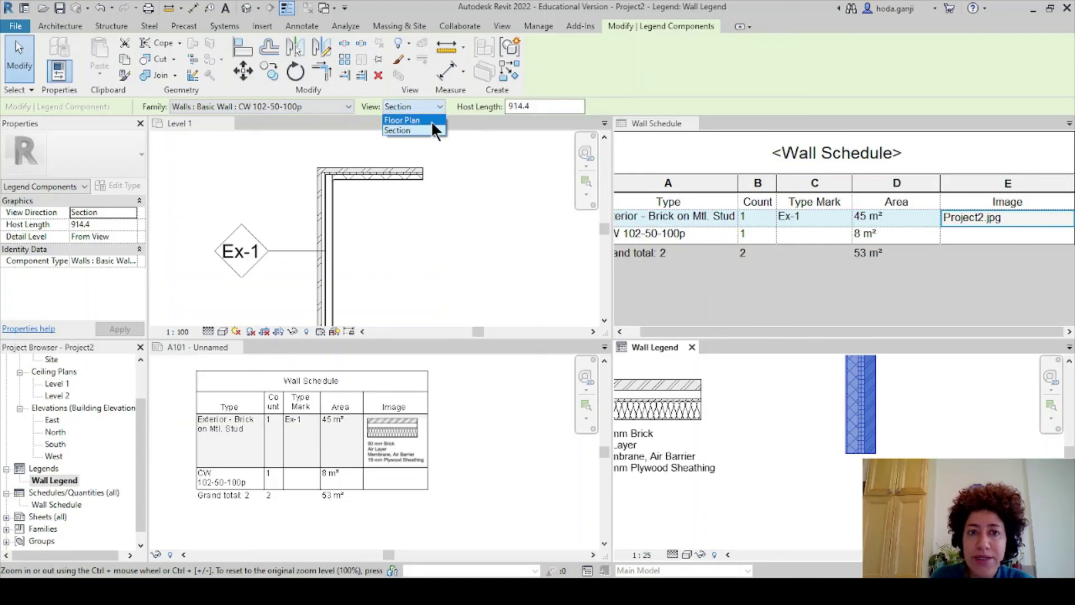
click(432, 121)
key(Escape)
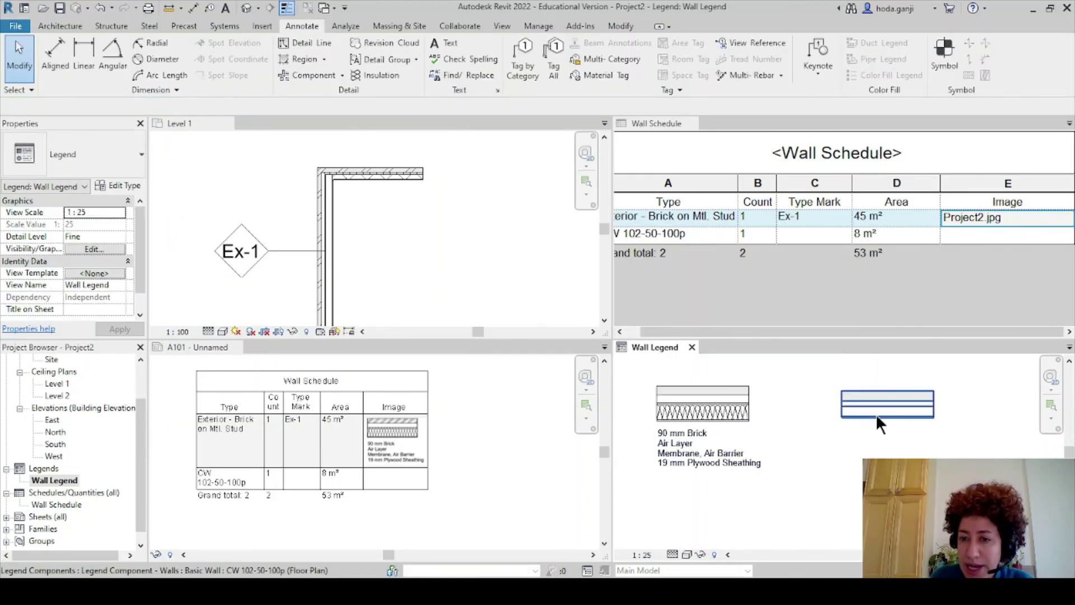
click(877, 416)
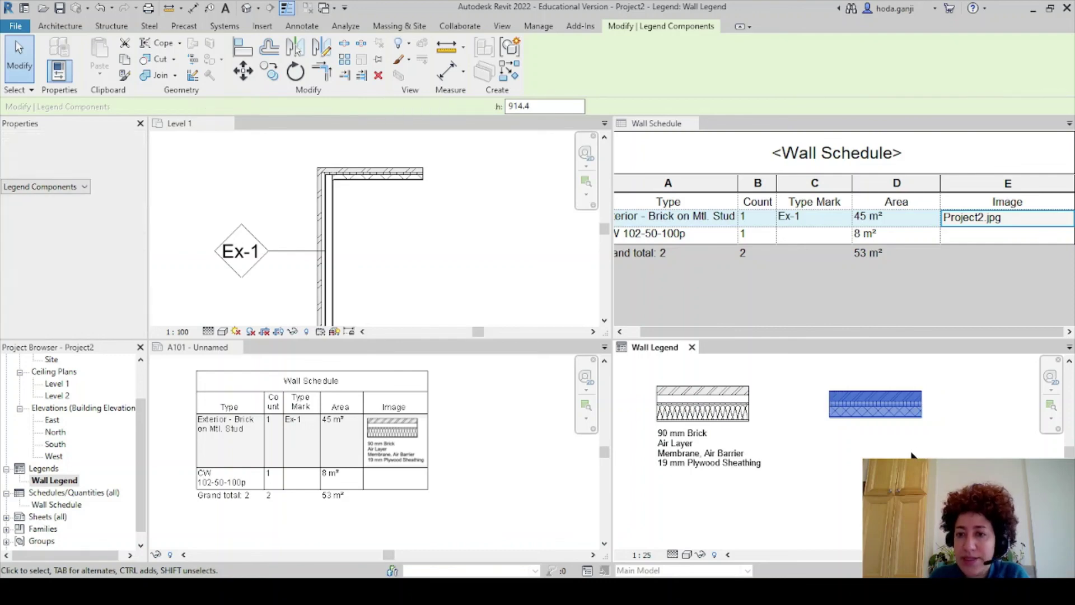
key(Escape)
scroll(543, 454, up, 4)
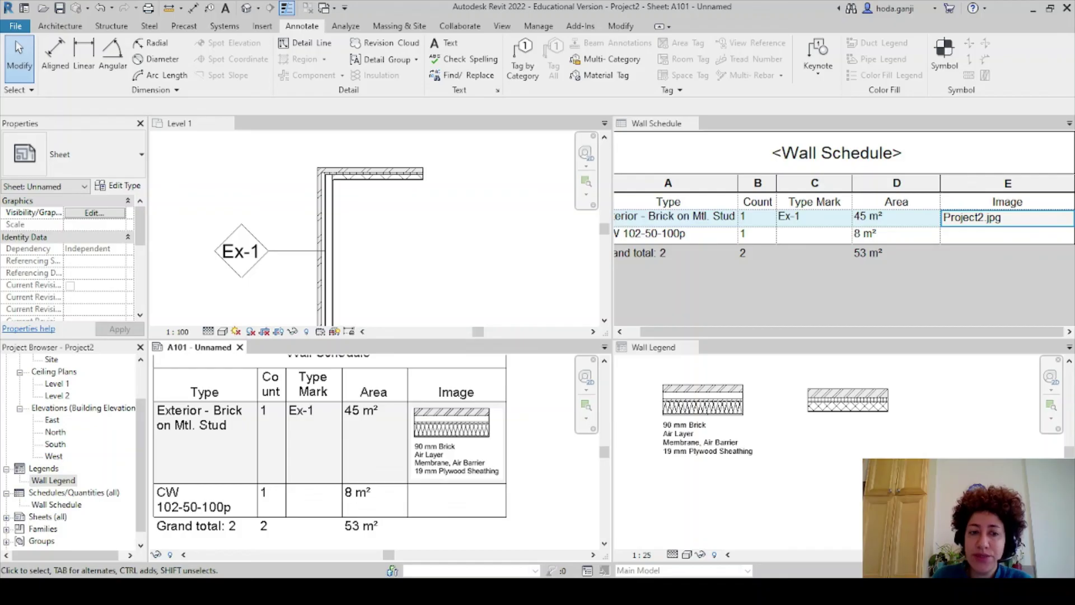
scroll(901, 456, down, 1)
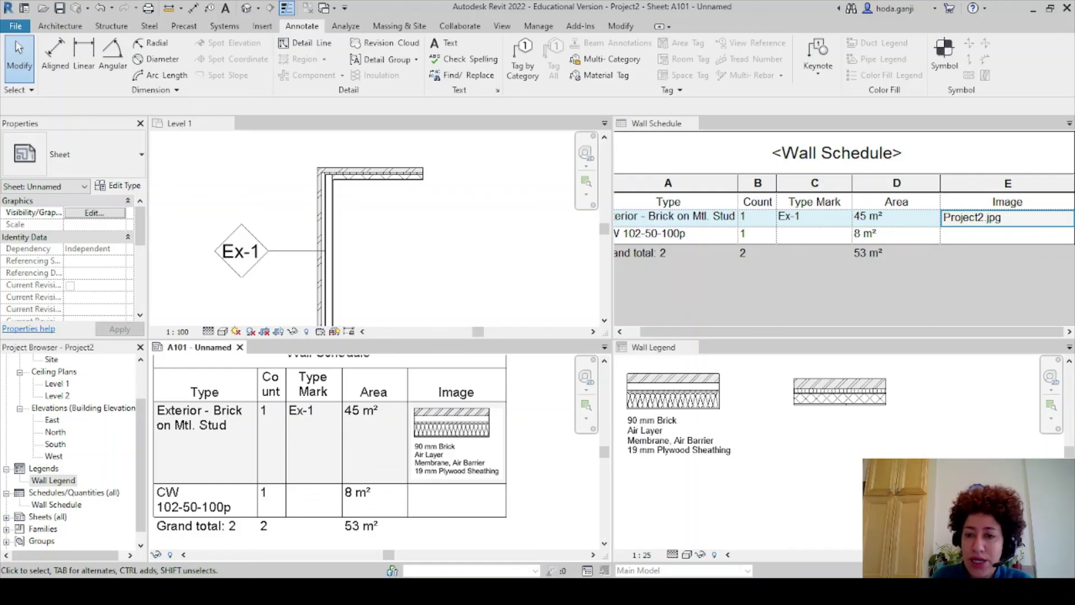
scroll(914, 462, up, 1)
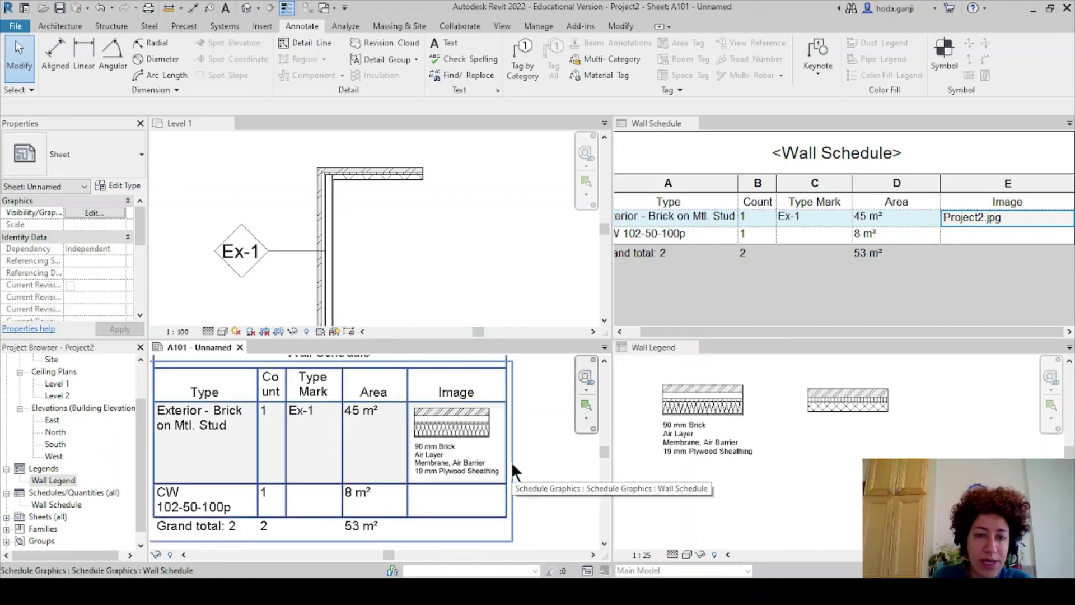
scroll(430, 435, down, 1)
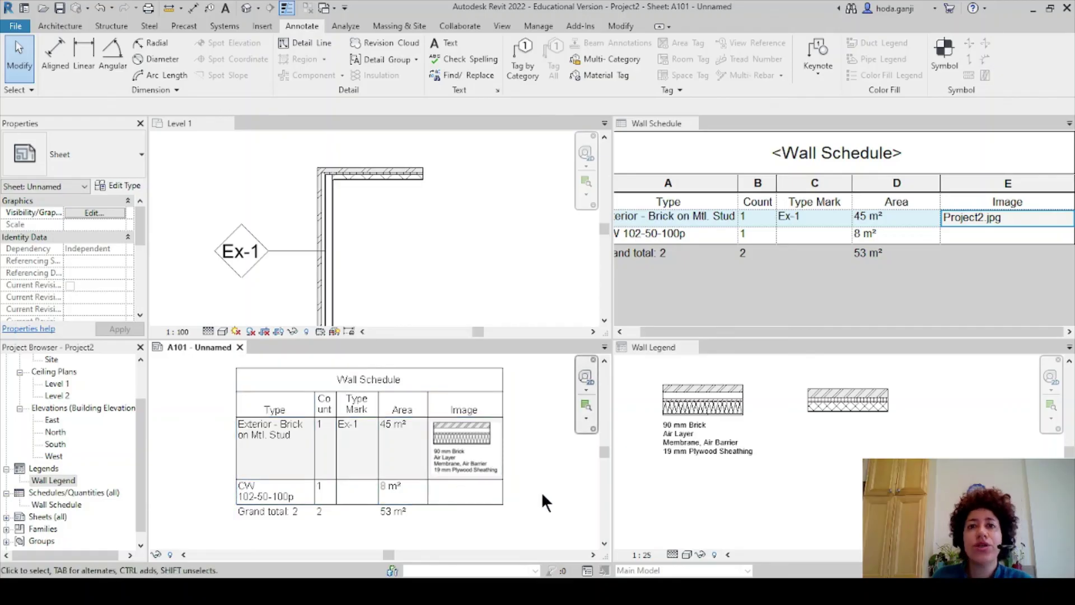
scroll(541, 491, up, 2)
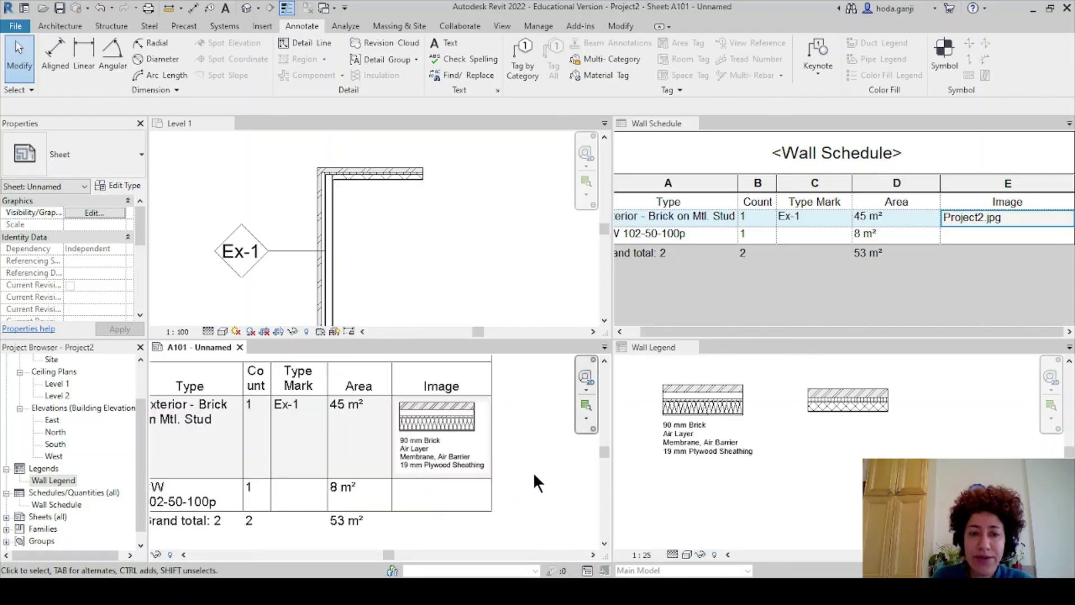
scroll(502, 416, up, 1)
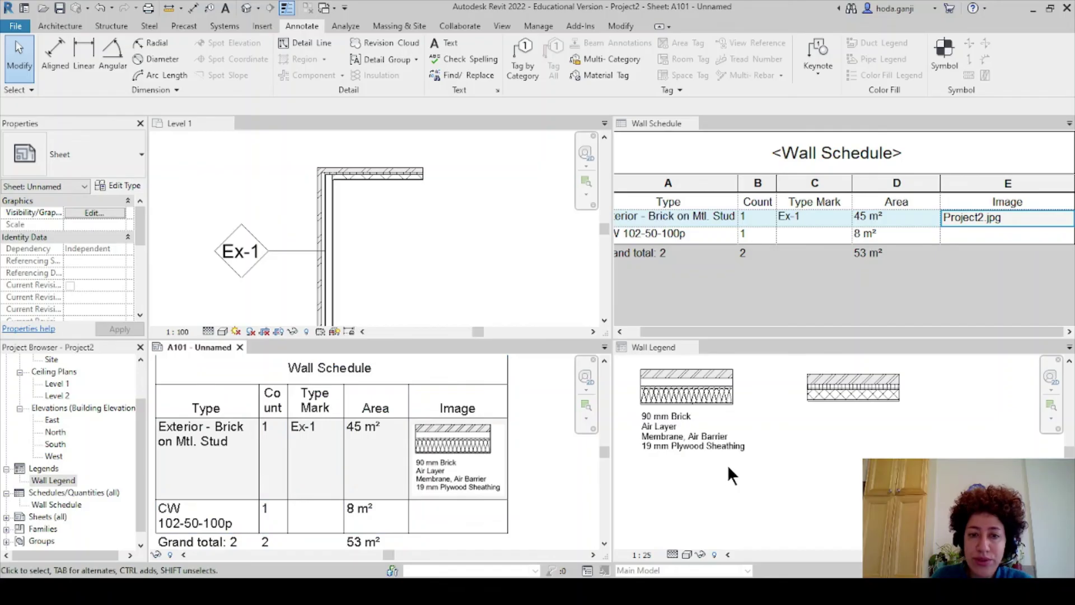